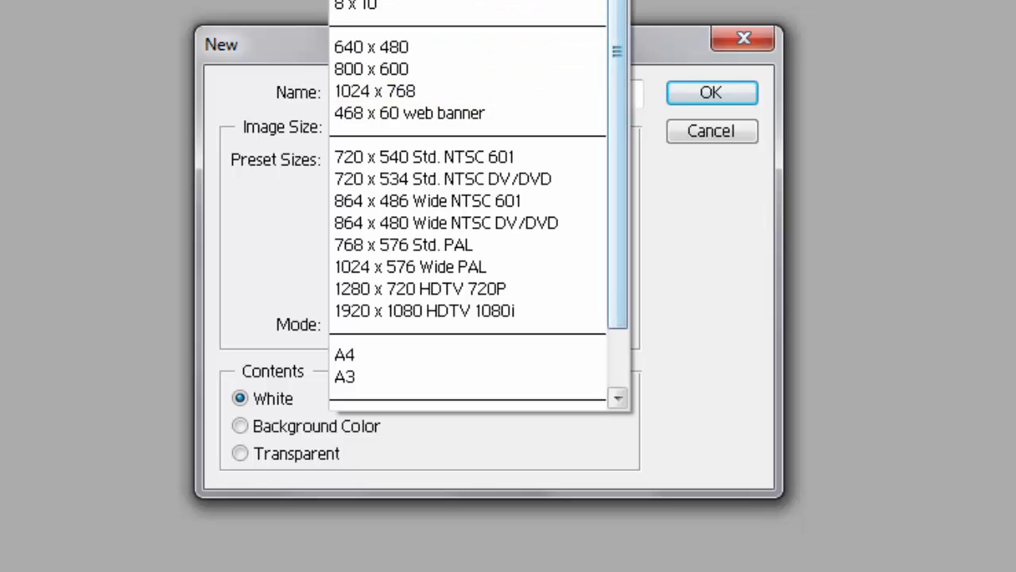
Choose the A4 preset for the new document and select its 300 pixels/inch resolution value
click(390, 355)
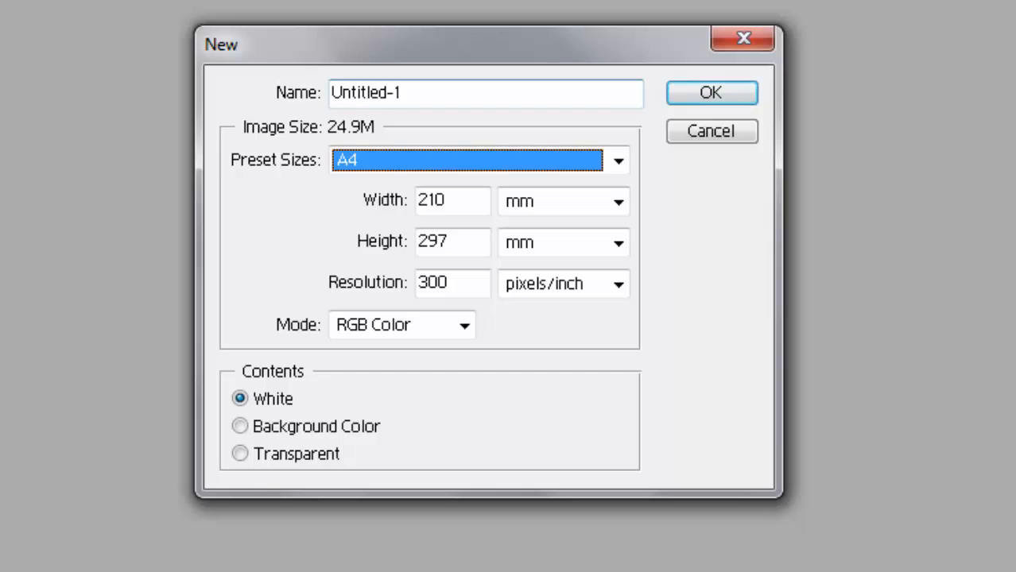
key(shift+Tab)
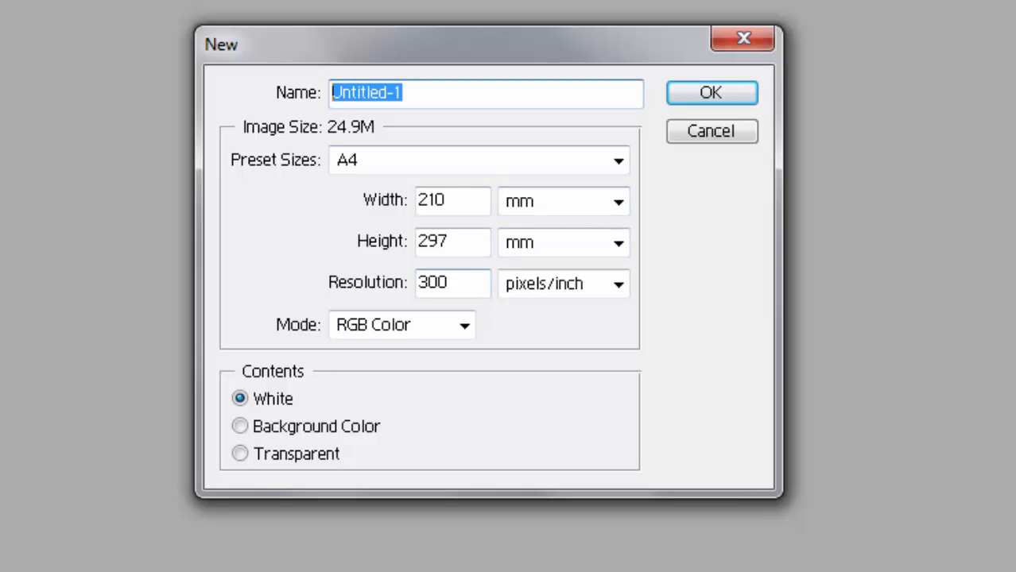
click(450, 282)
double_click(450, 282)
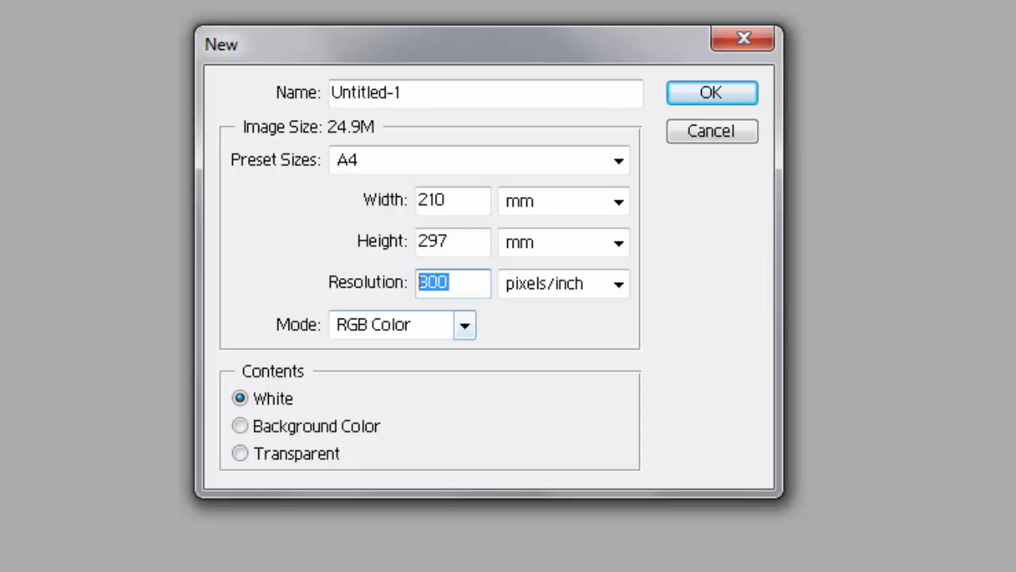
Compare the color modes, settle on RGB Color and create the new document with white contents
click(464, 325)
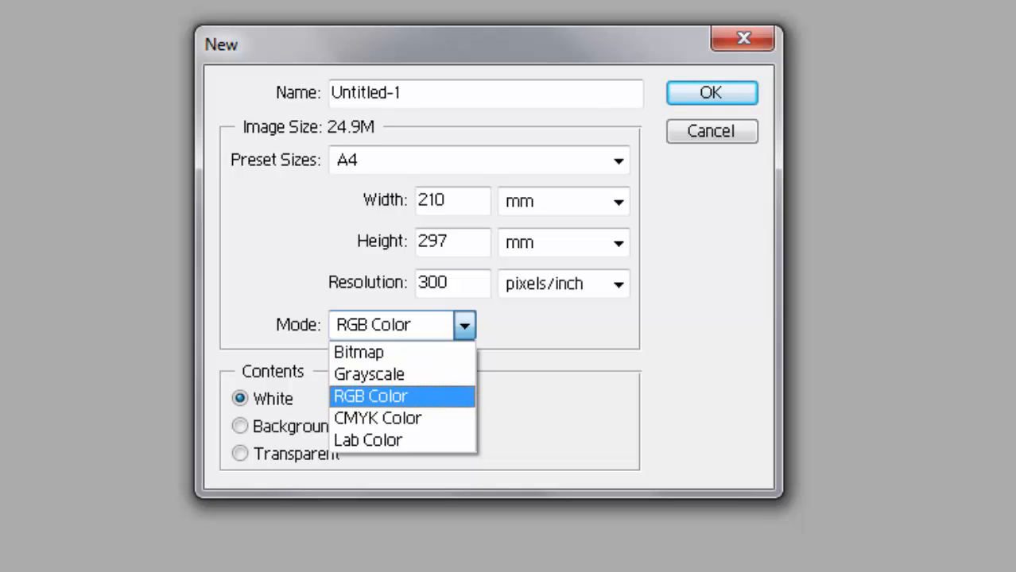
key(Down)
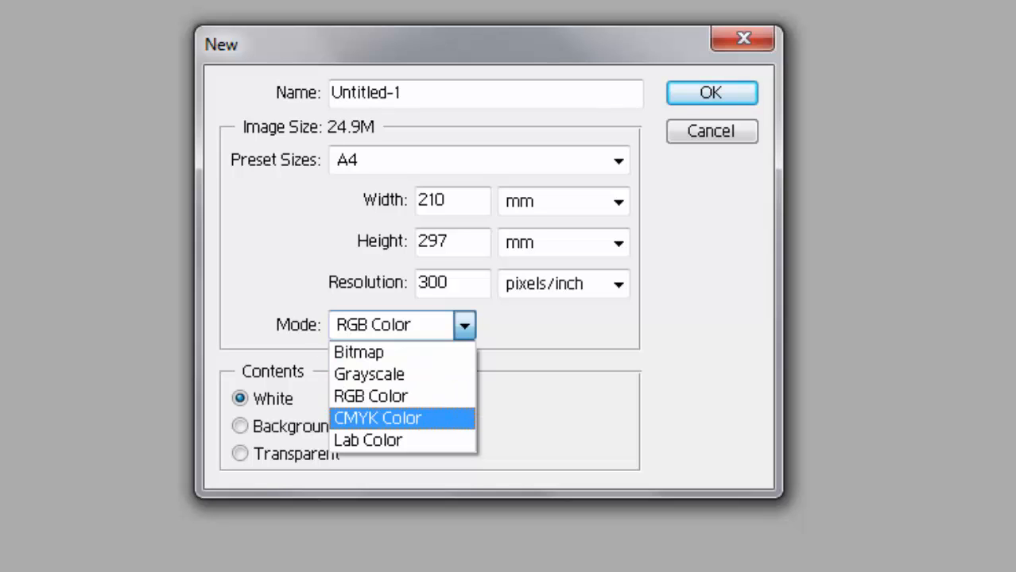
key(Down)
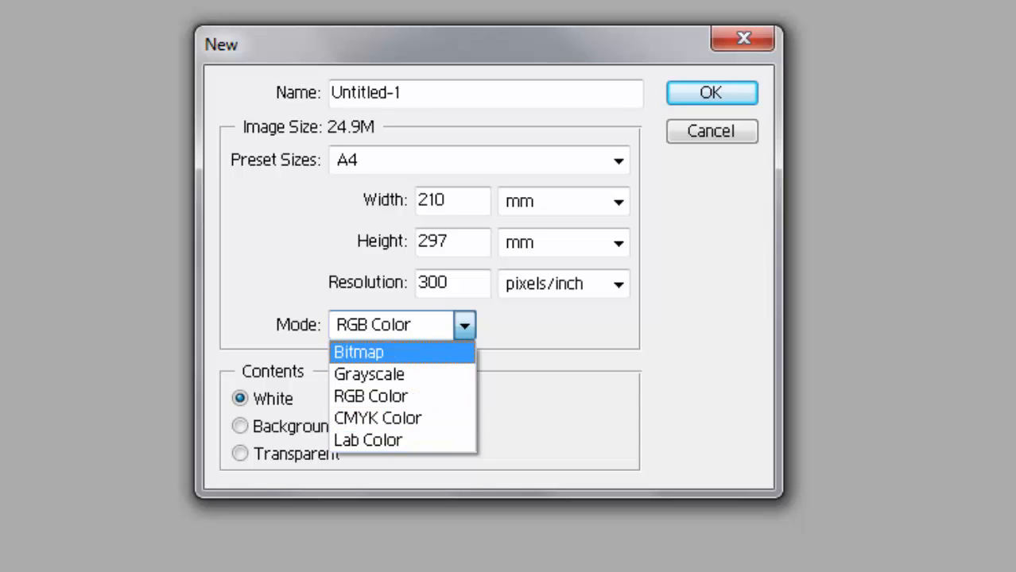
key(Escape)
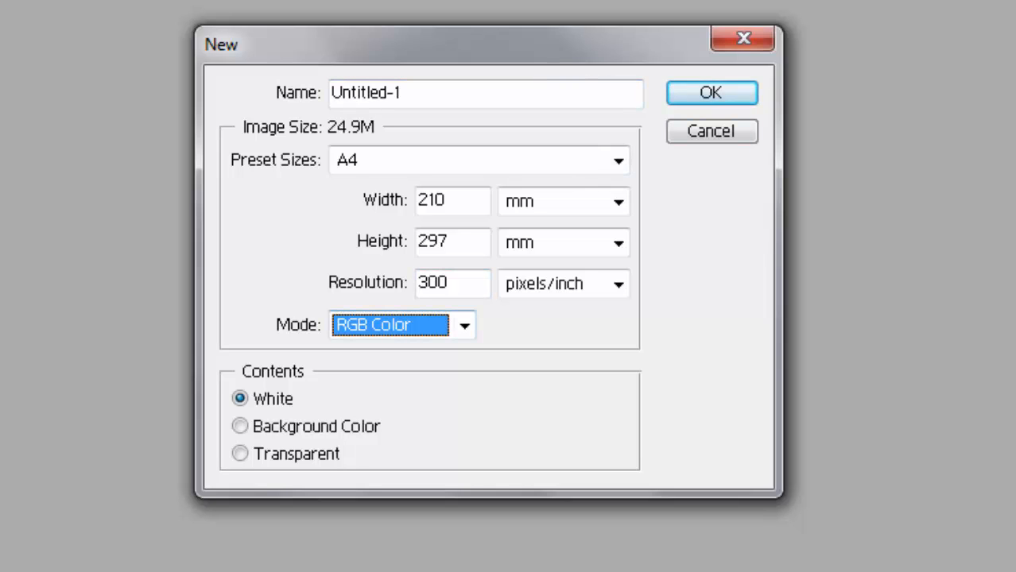
key(alt+Down)
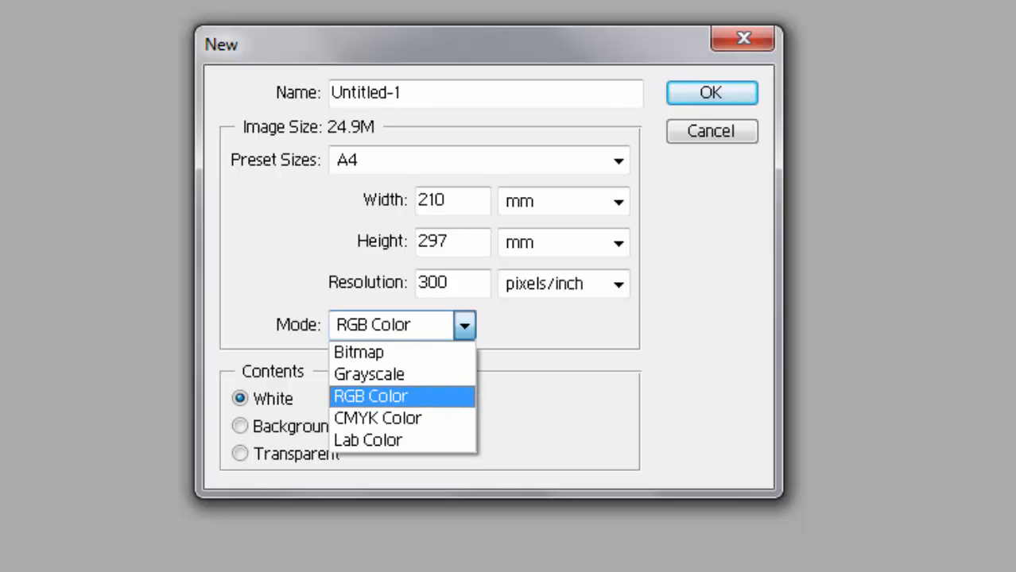
key(Down)
key(Up)
key(Down)
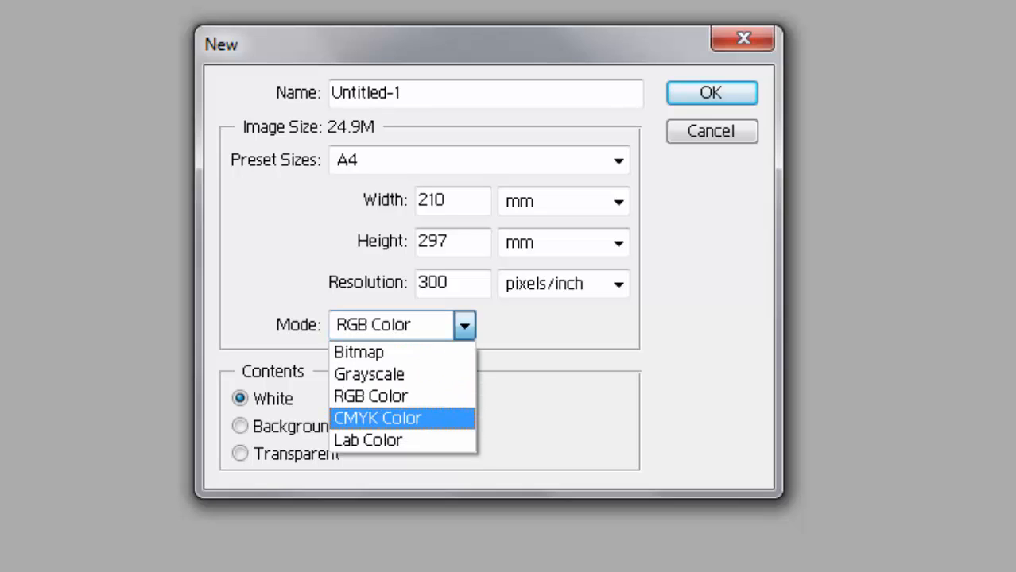
key(Up)
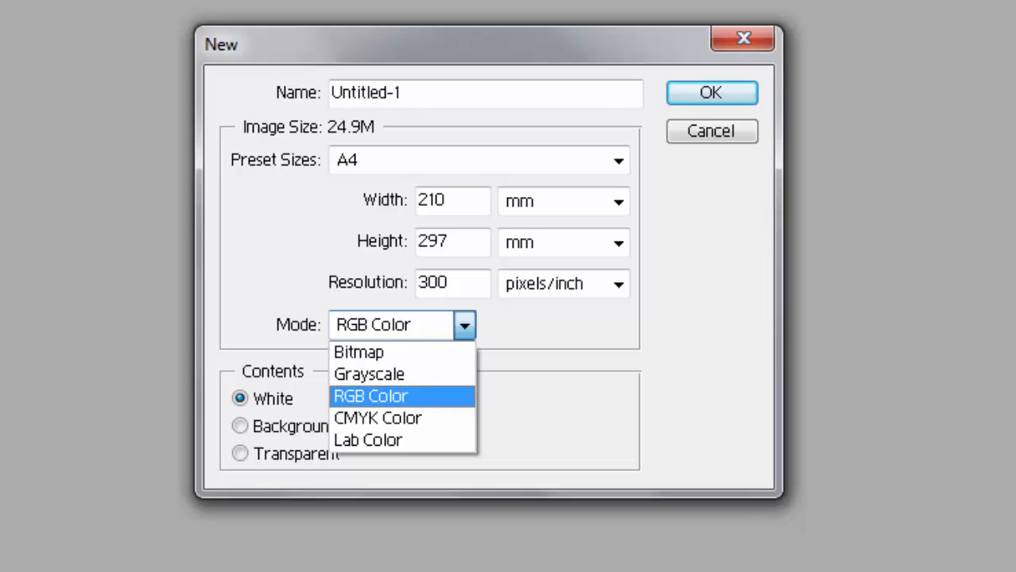
key(Return)
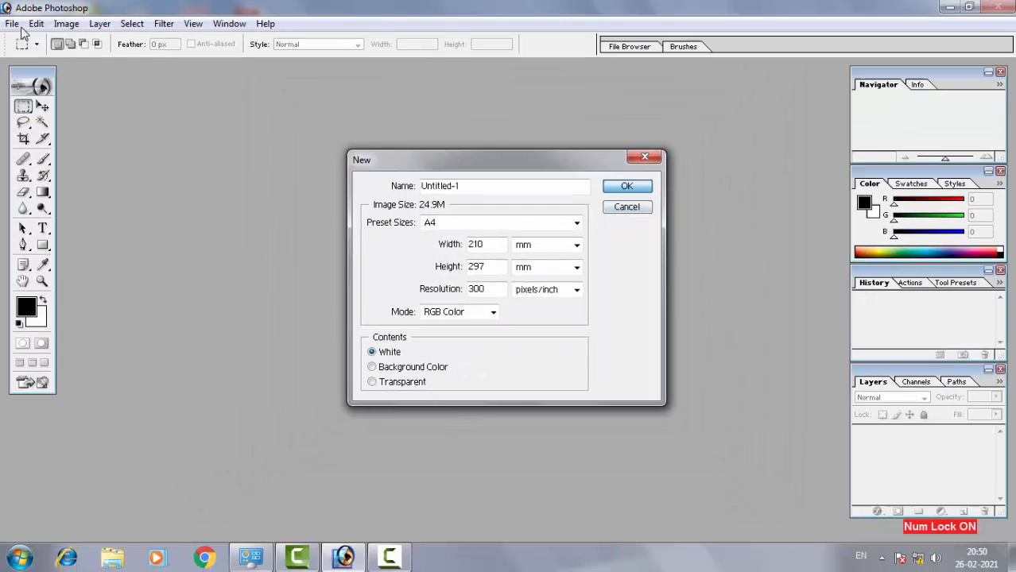
key(Return)
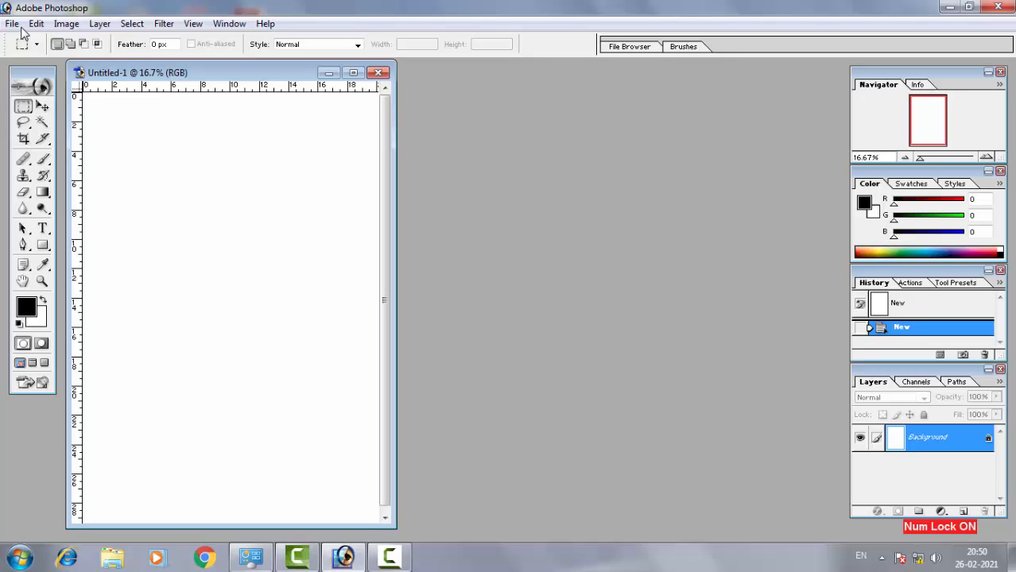
Open the portrait of the man in the purple shirt from the images folder on drive D
key(ctrl+o)
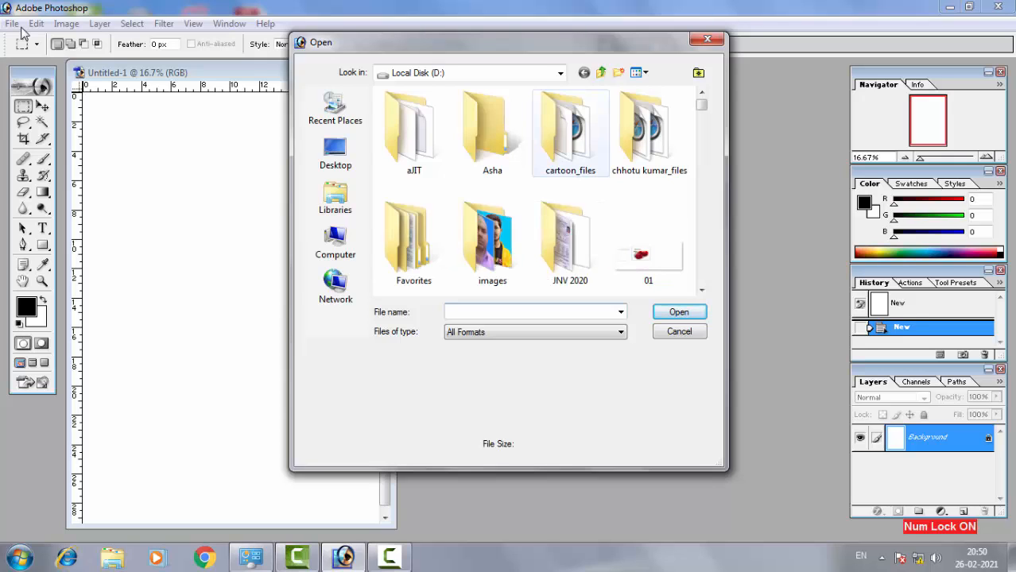
double_click(491, 242)
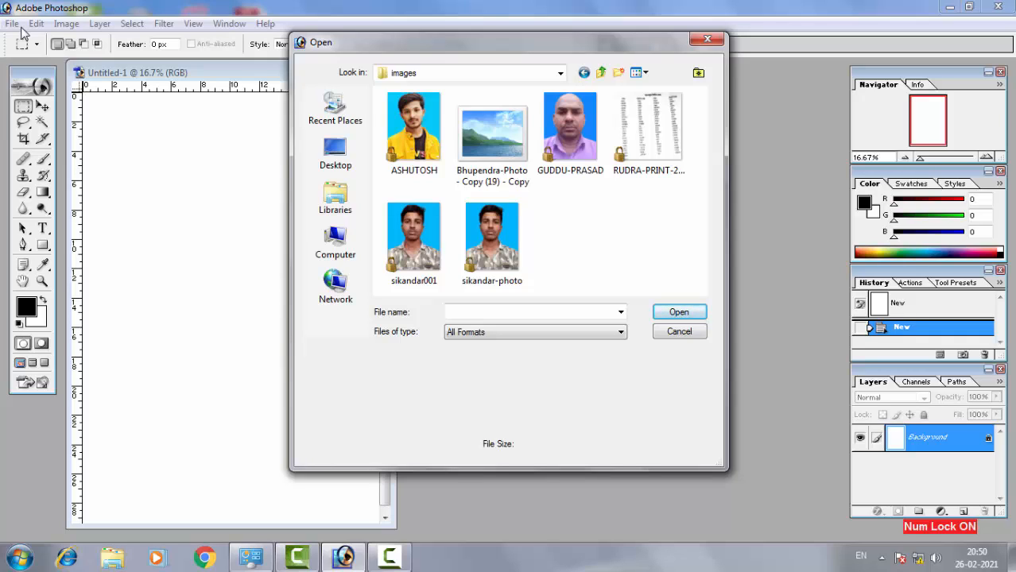
double_click(570, 127)
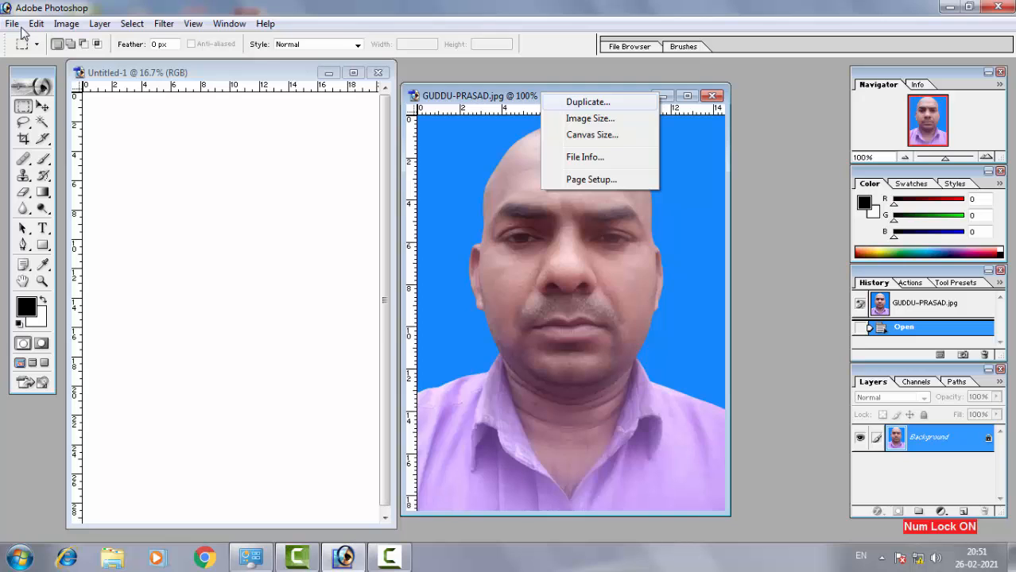
Replace the open portrait with a duplicate copy and arrange its enlarged window beside the blank A4 document
key(Return)
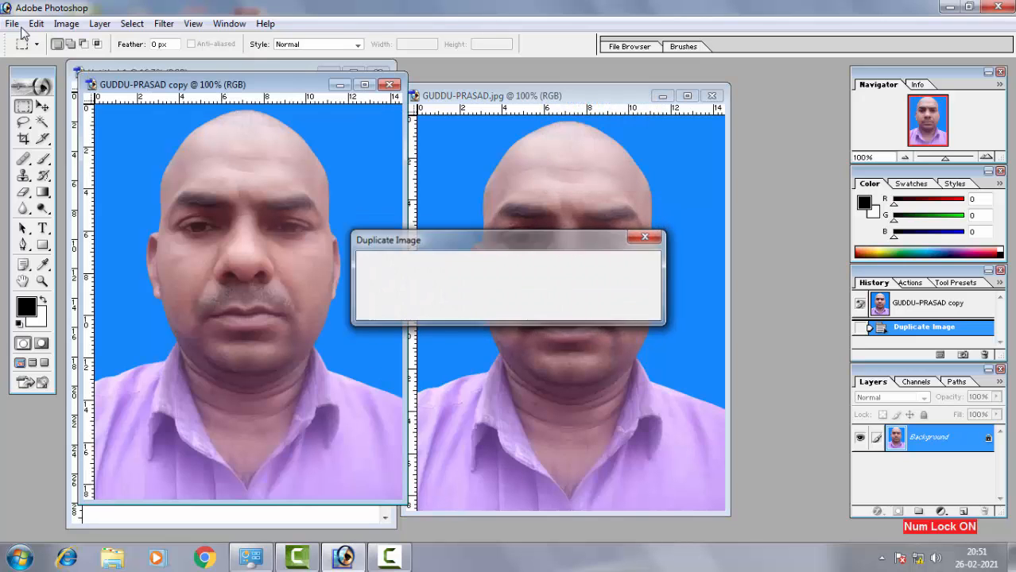
click(711, 96)
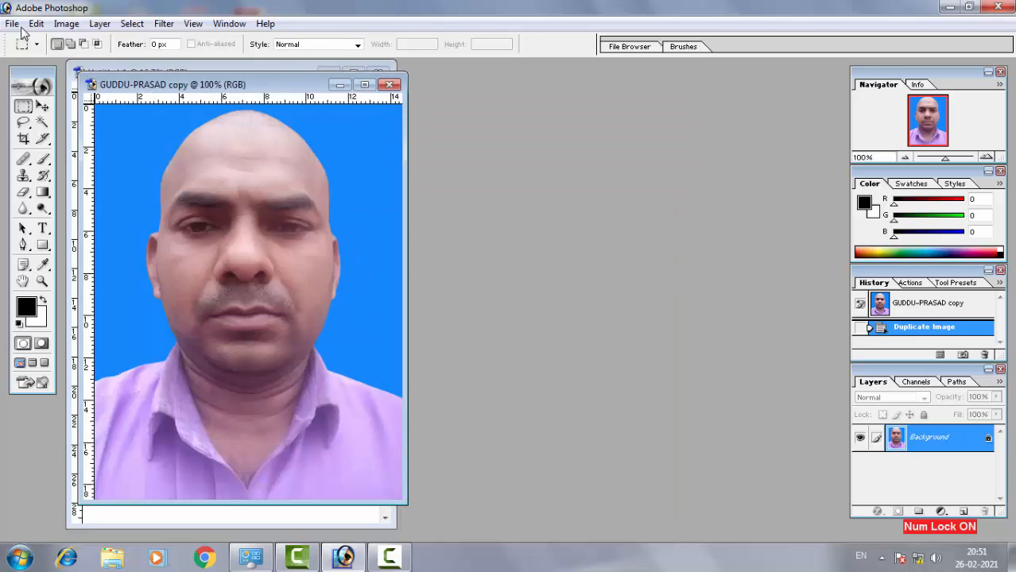
drag(208, 84, 564, 96)
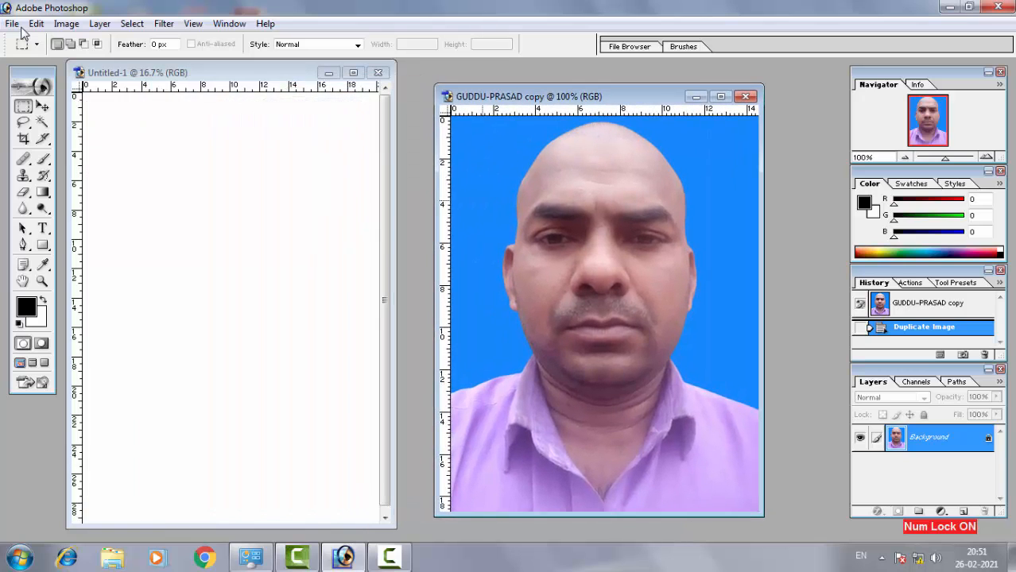
drag(434, 84, 415, 68)
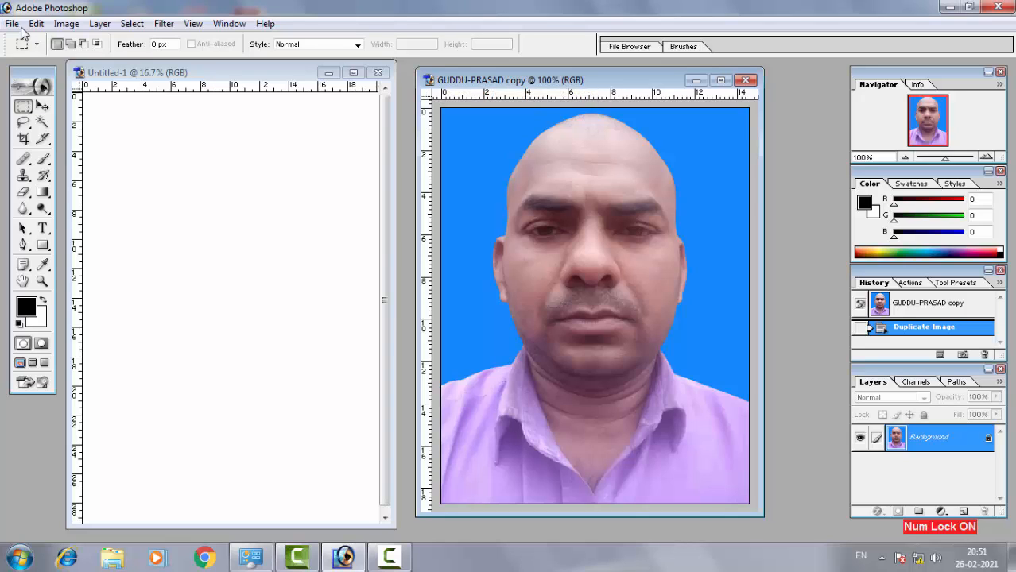
Make a rectangular marquee selection around the man's head and neck in the portrait copy
click(224, 73)
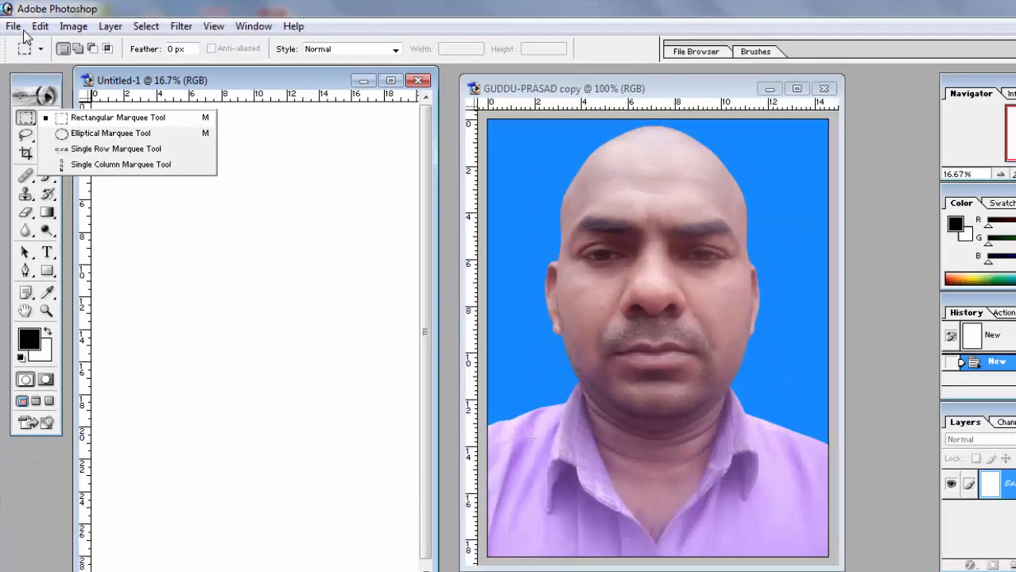
key(Escape)
key(ctrl+Tab)
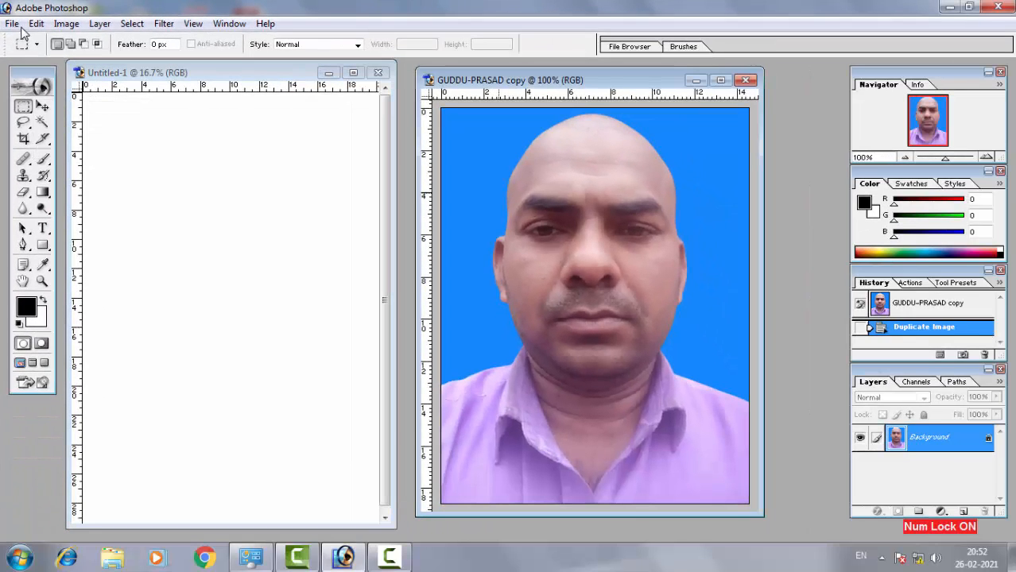
drag(506, 163, 699, 409)
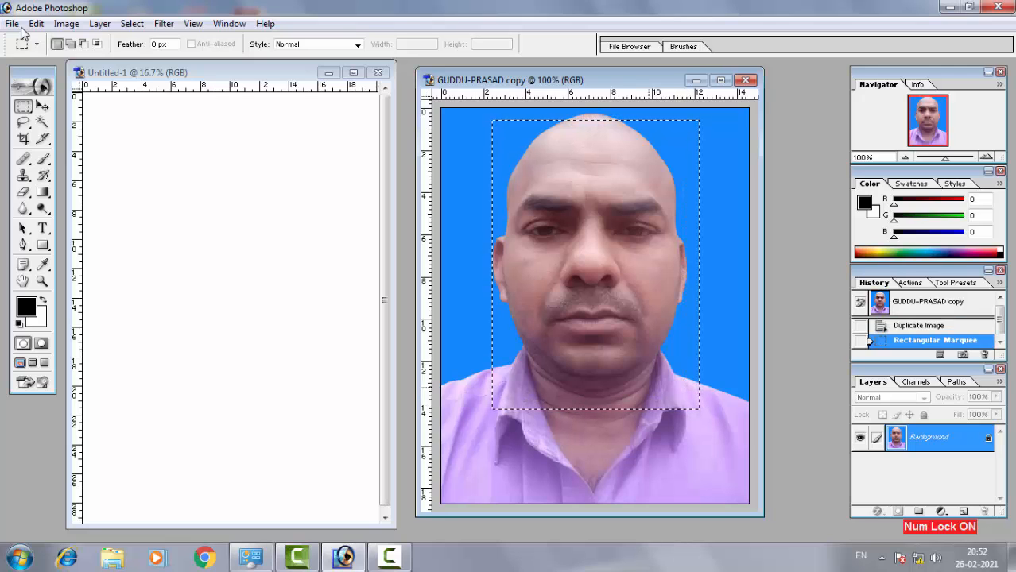
Add a vertical strip of blue background on the left of the head to the rectangular selection
key(shift)
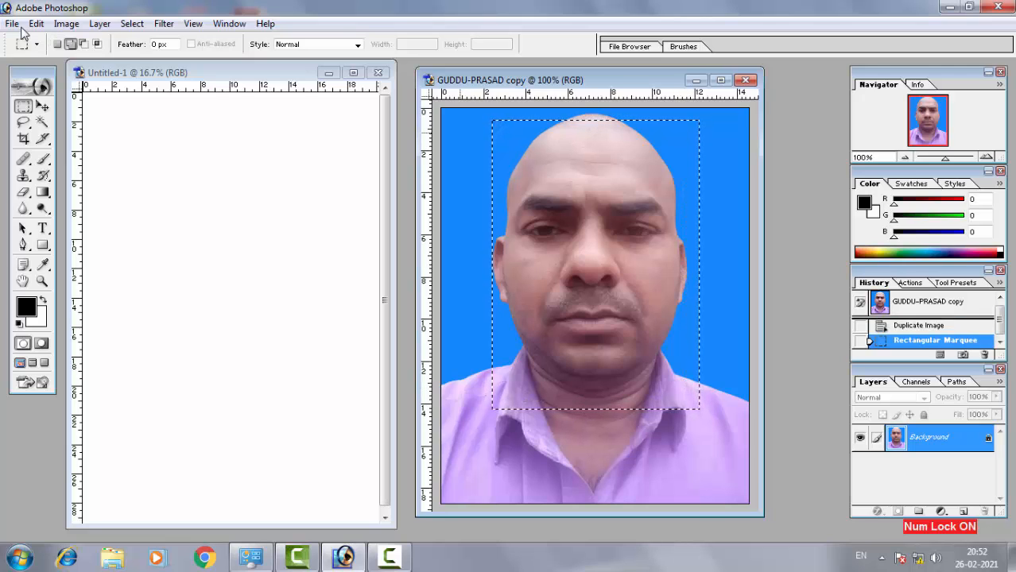
drag(460, 122, 507, 409)
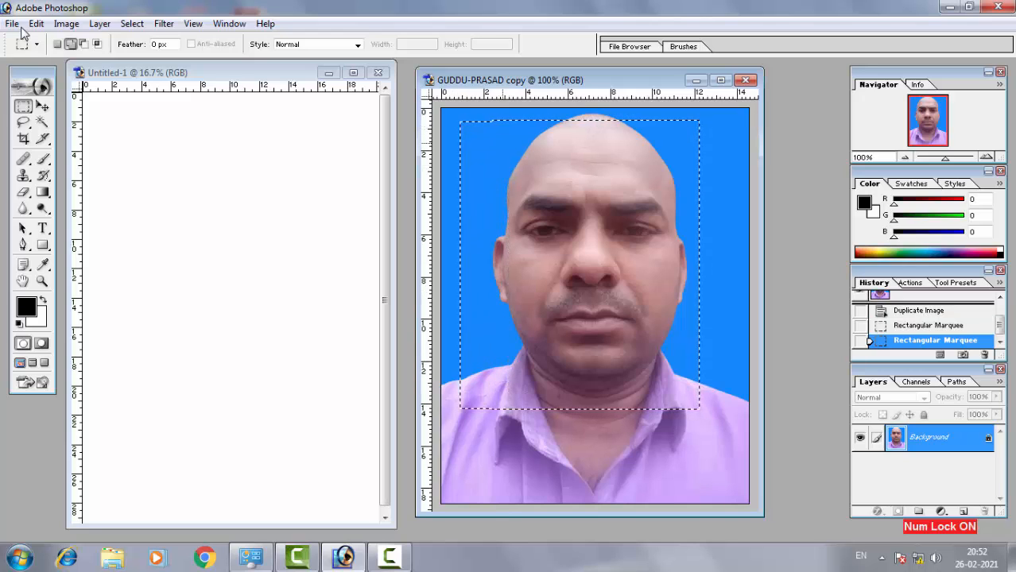
mouse_move(461, 122)
mouse_down()
mouse_move(507, 142)
mouse_move(460, 121)
mouse_up()
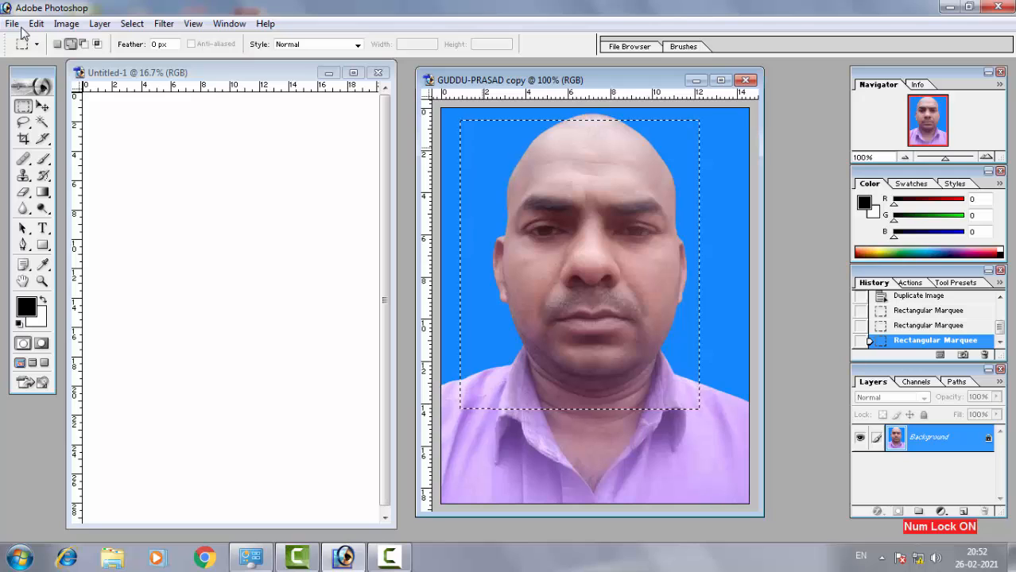
Subtract strips from the left, right and upper edges of the rectangular selection
key(alt)
drag(460, 118, 487, 421)
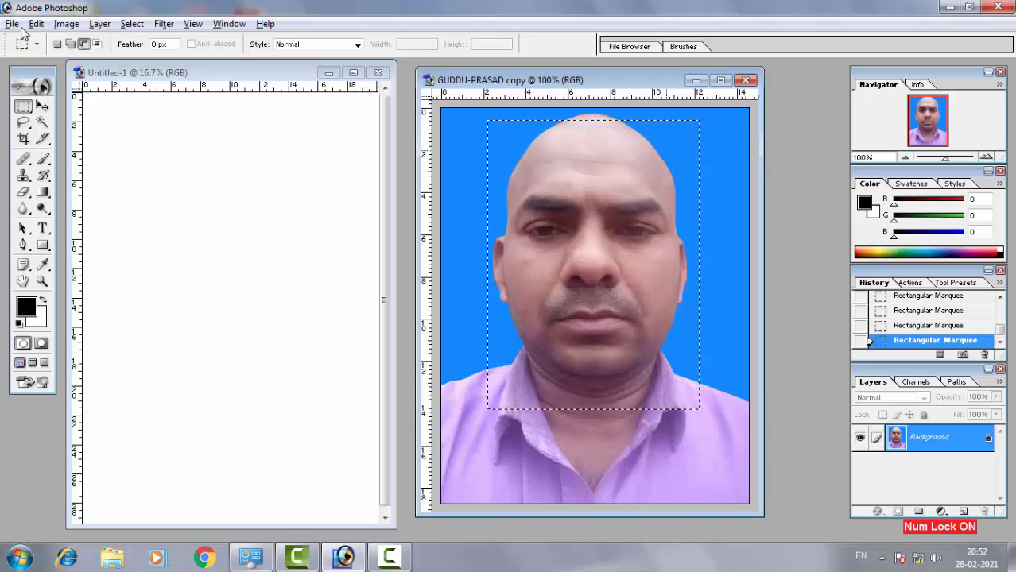
drag(690, 117, 724, 421)
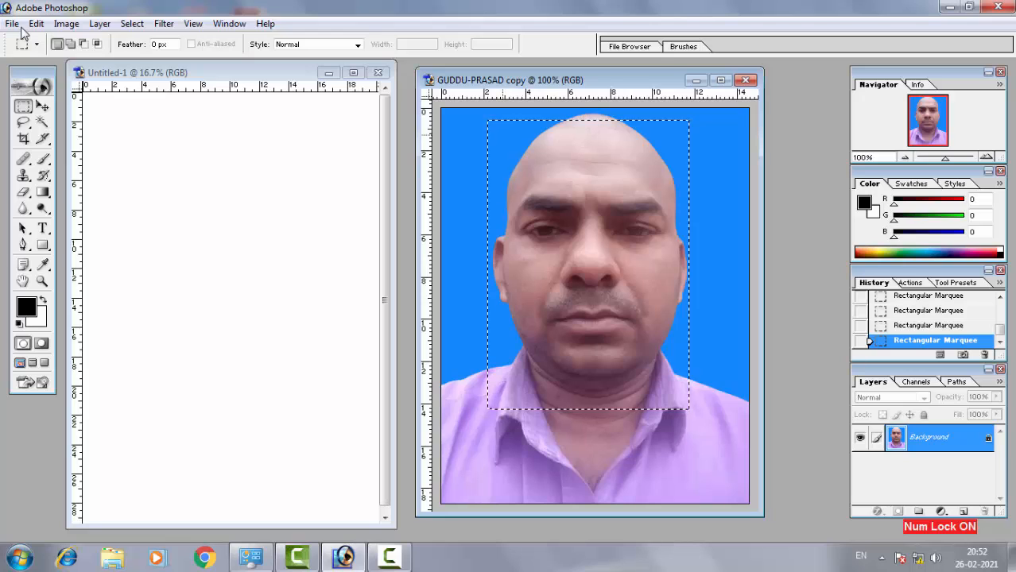
key(alt)
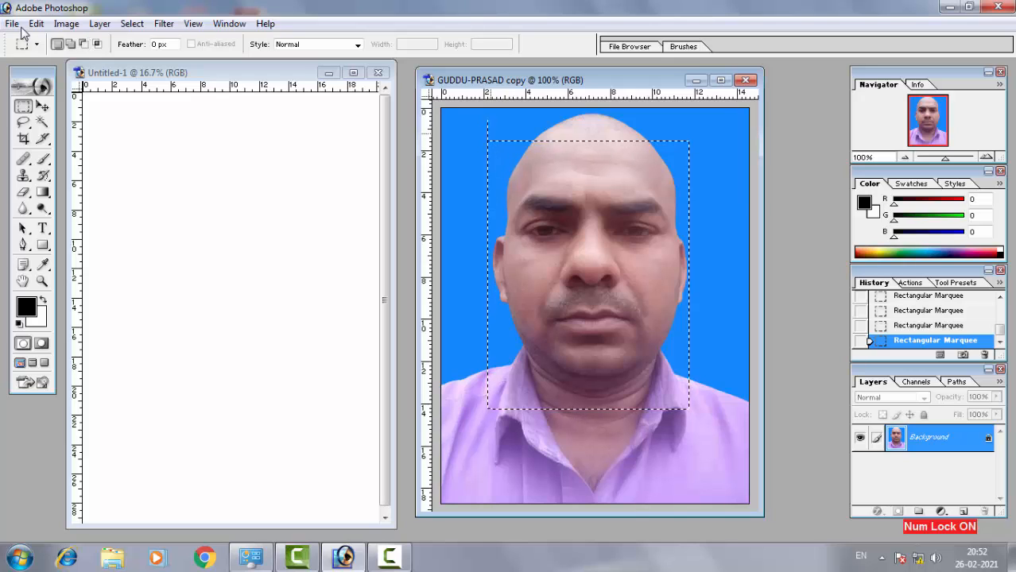
Rework the rectangular selection so it covers the face from the upper forehead to just below the chin
key(shift)
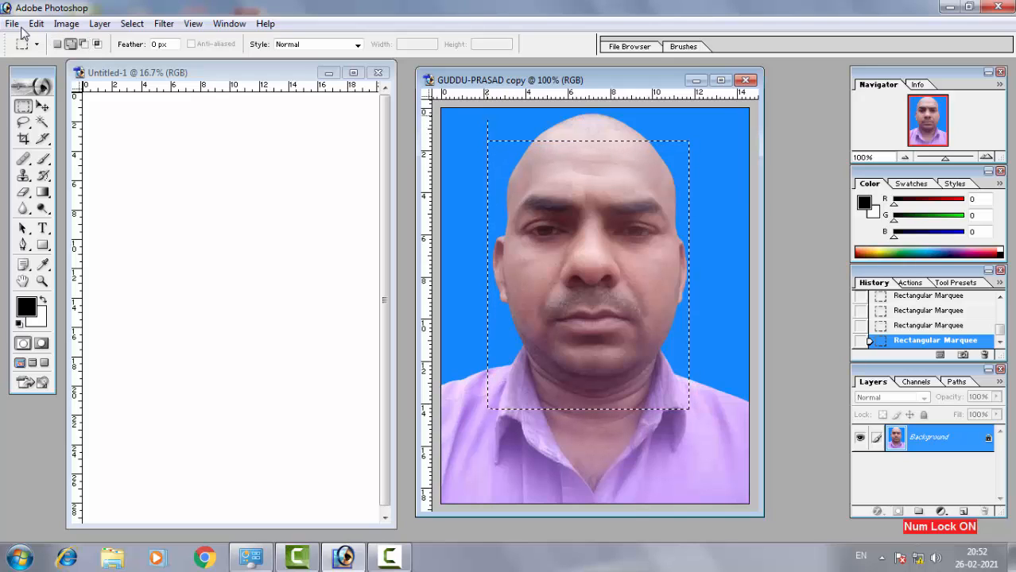
drag(608, 157, 688, 159)
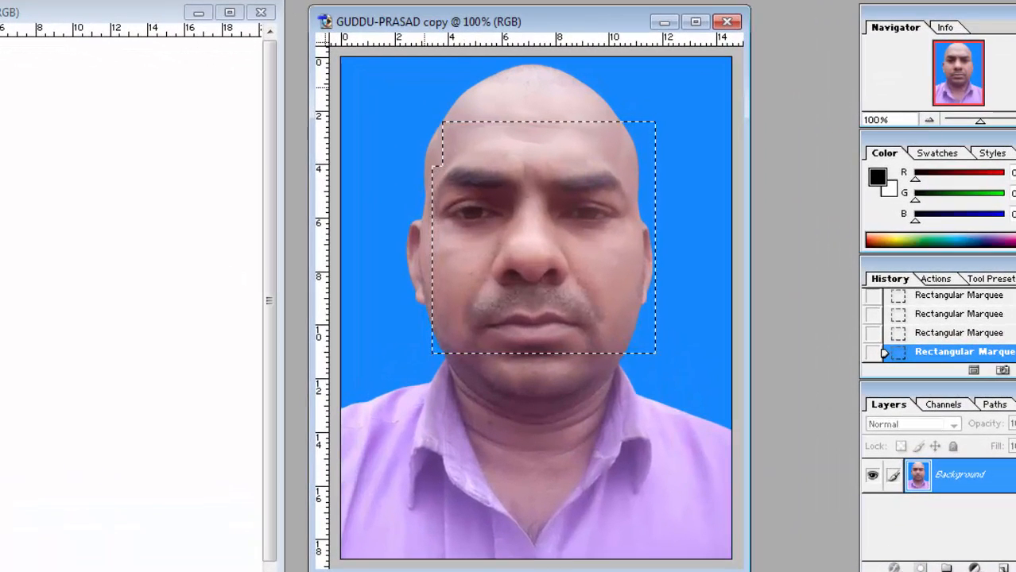
drag(424, 87, 654, 389)
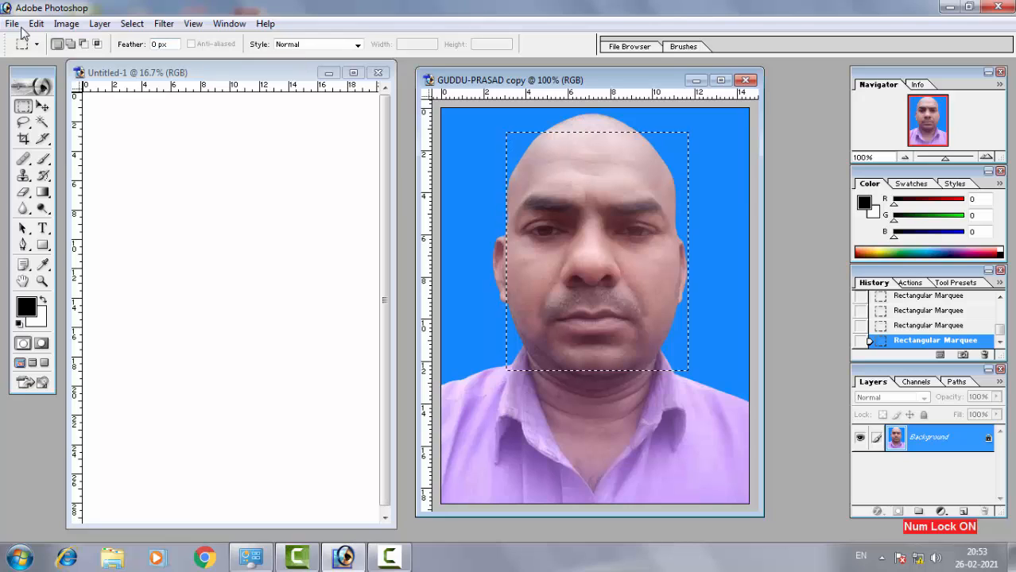
Set the Rectangular Marquee style to Fixed Aspect Ratio, width 1 and height 1, and select a square around the face from forehead to chin
key(alt+Down)
key(Down)
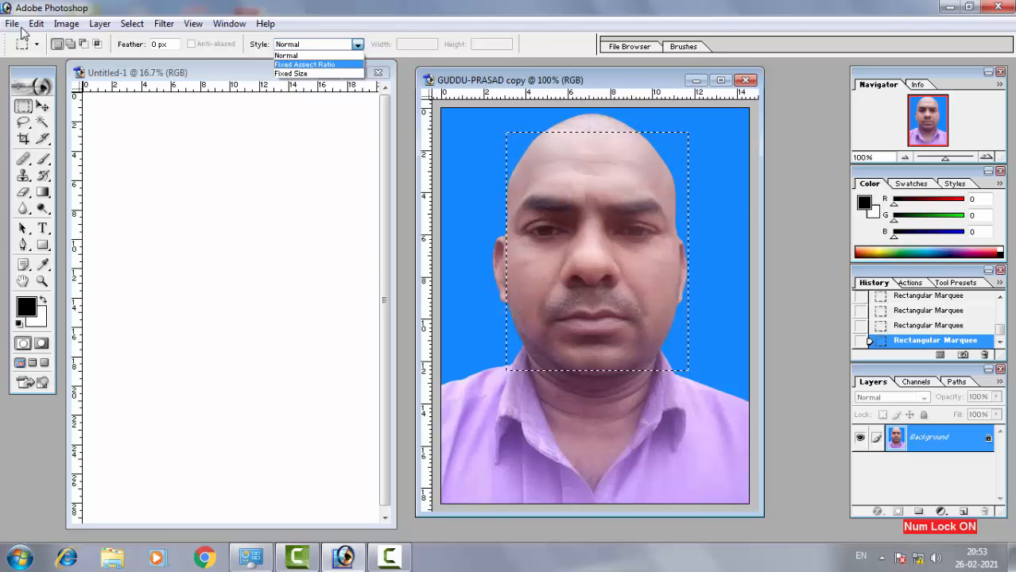
key(Return)
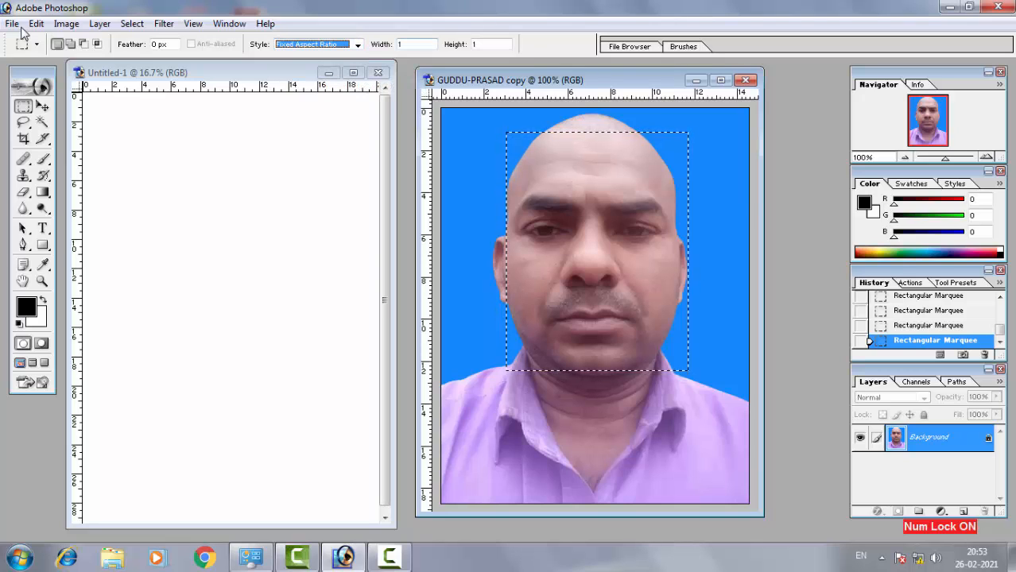
key(alt+Down)
key(Down)
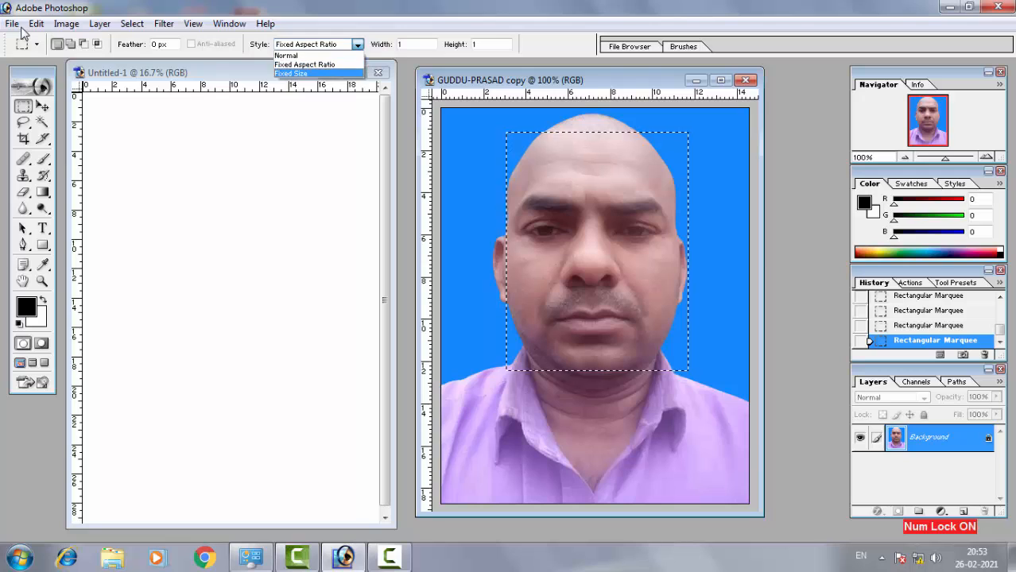
key(Return)
key(alt+Down)
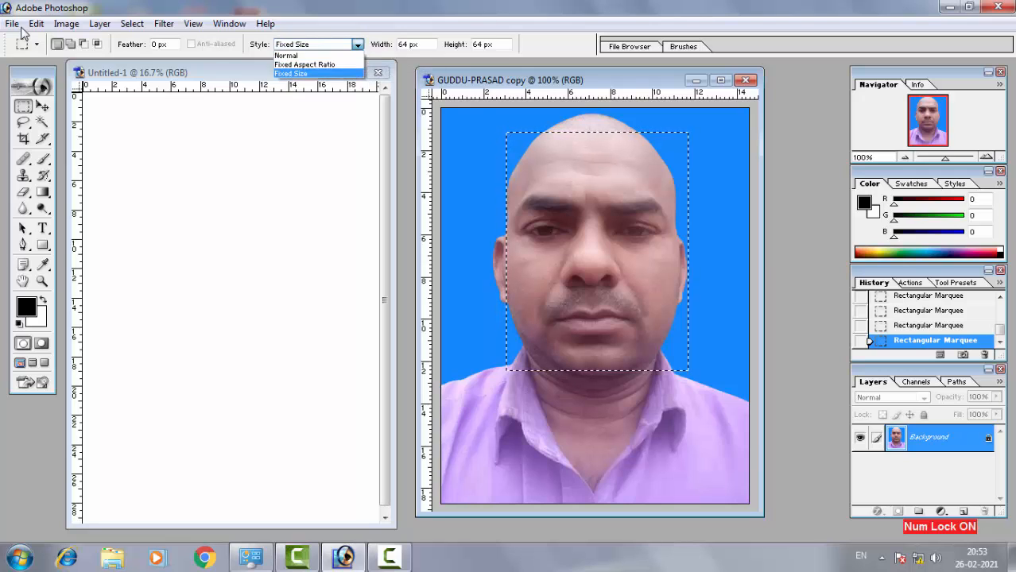
key(Up)
key(Return)
drag(459, 136, 691, 428)
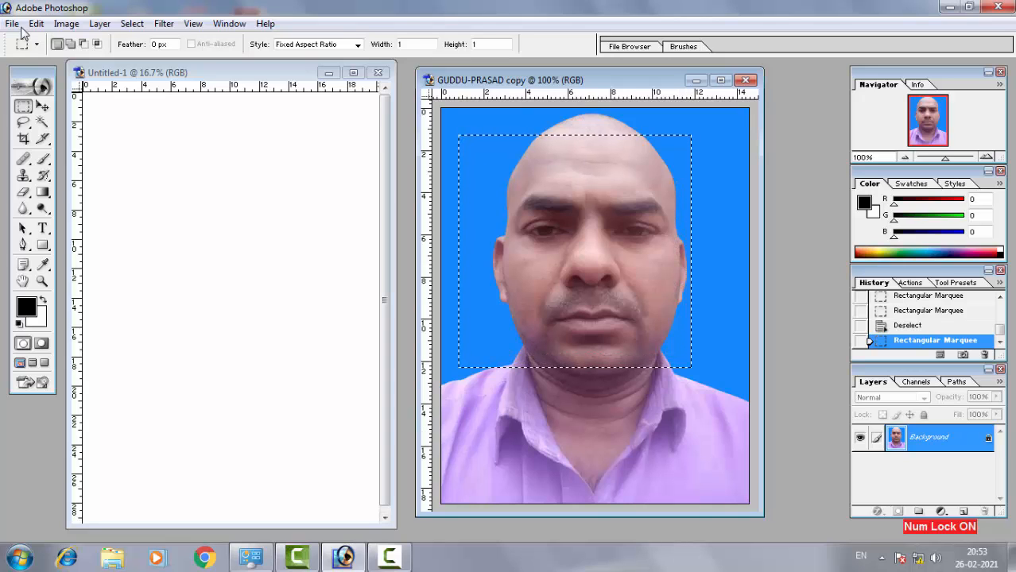
Set the marquee style to Fixed Size at 64 px by 64 px and place the selection over the eye on the image's left
key(alt+Down)
key(Down)
key(Return)
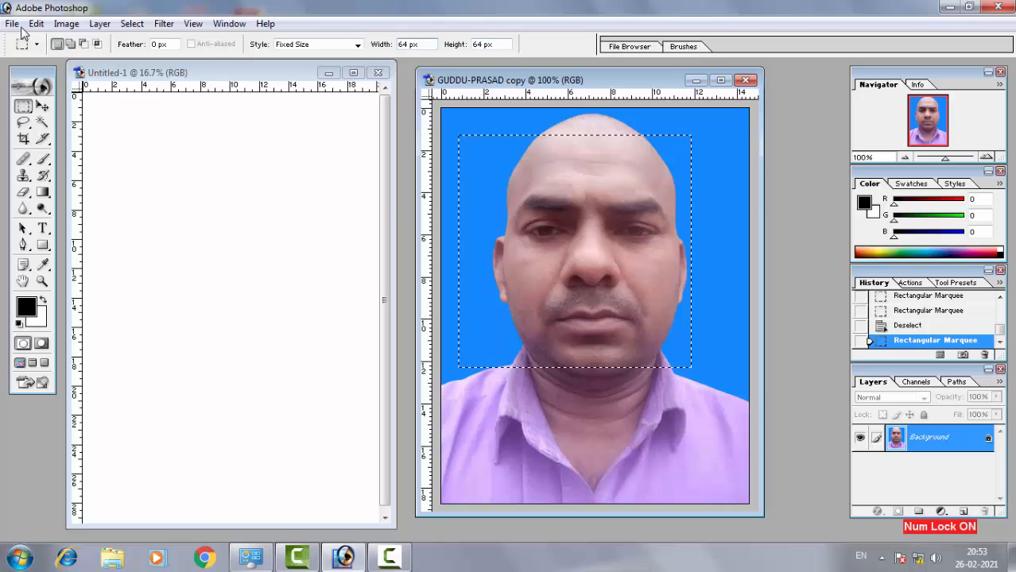
drag(477, 127, 534, 214)
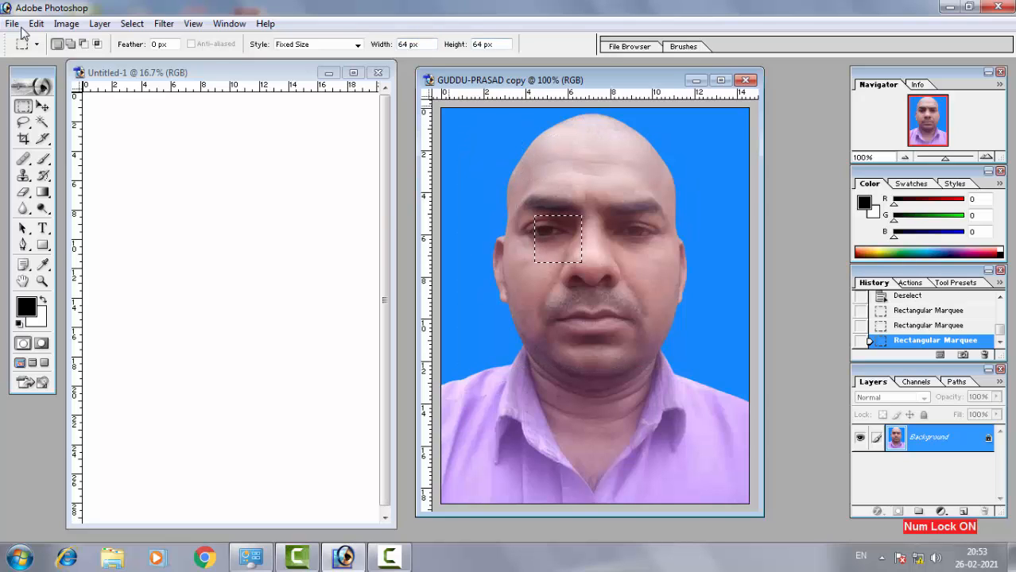
Place the 64 px square selection on the blue background beside the upper left of the head, and deselect it
click(357, 45)
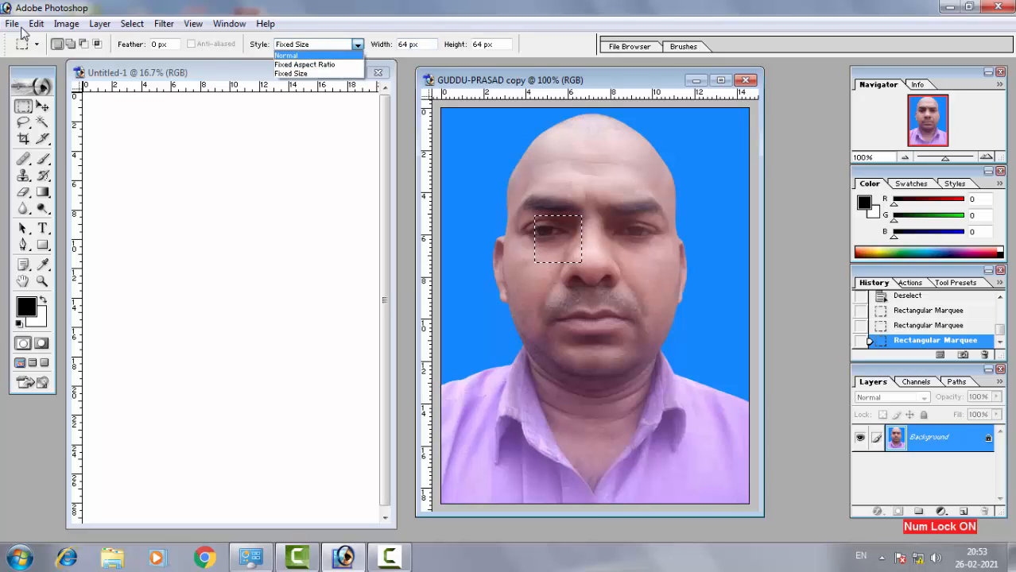
click(356, 45)
click(357, 45)
click(357, 45)
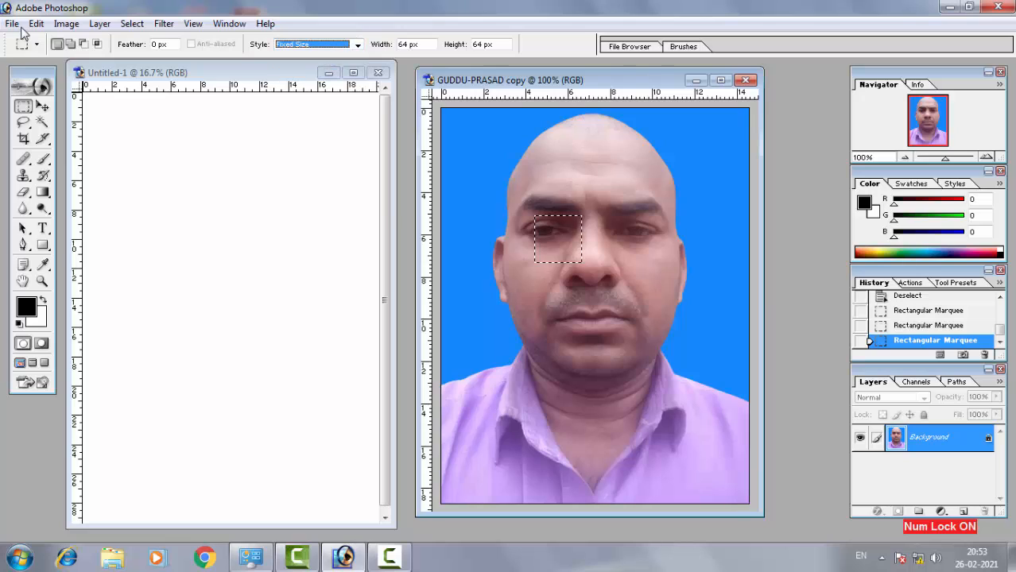
click(411, 44)
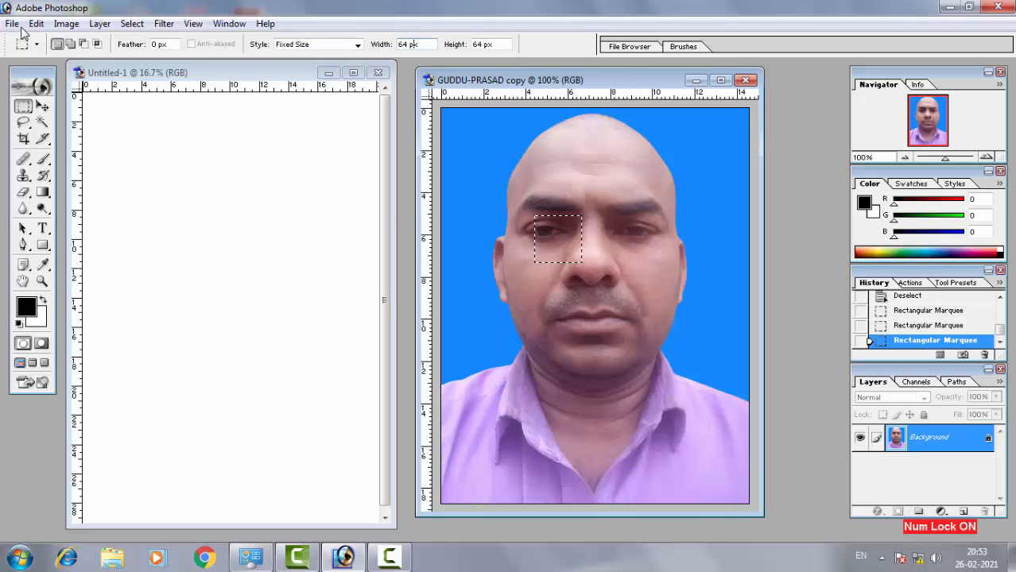
click(479, 157)
click(463, 141)
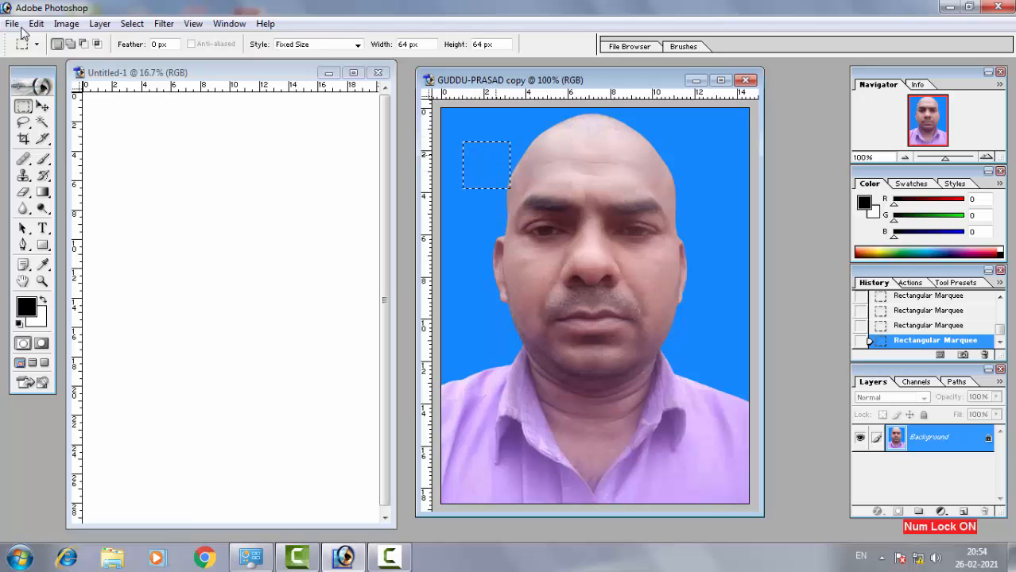
click(318, 44)
click(318, 73)
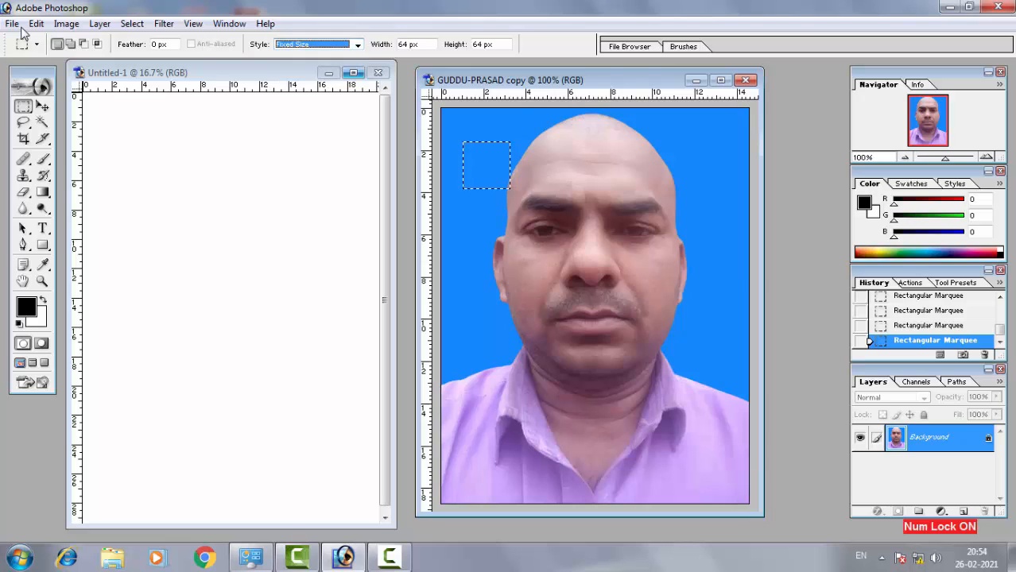
key(ctrl+d)
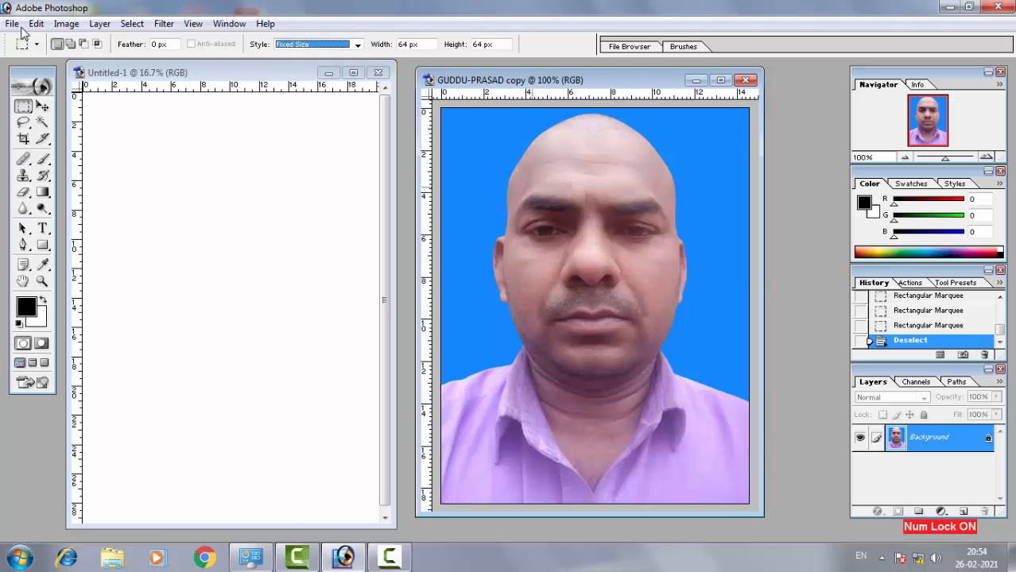
Place a 64 px square selection over the mouth area and deselect it
right_click(510, 174)
key(Escape)
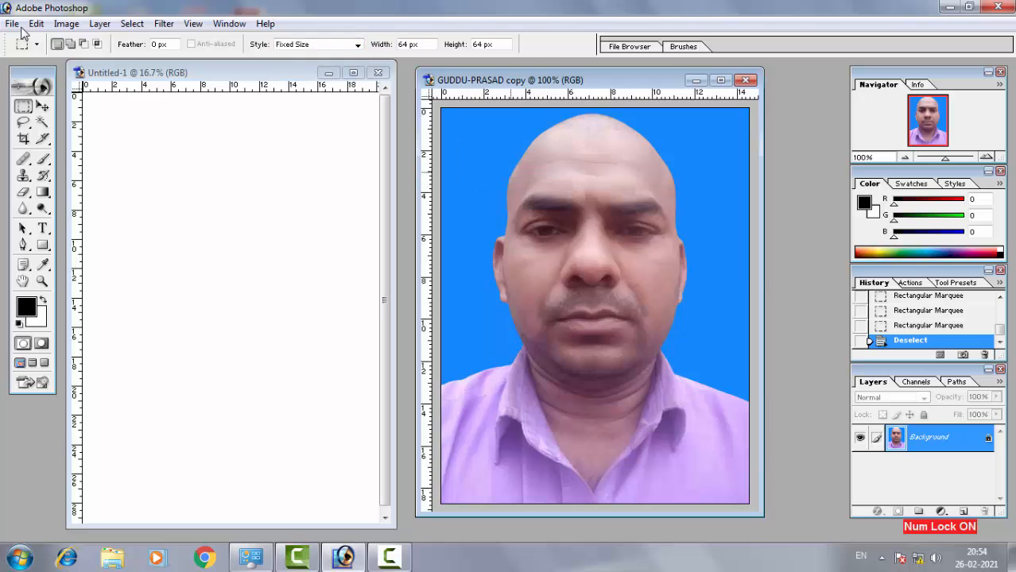
right_click(480, 154)
key(Escape)
click(577, 277)
right_click(591, 291)
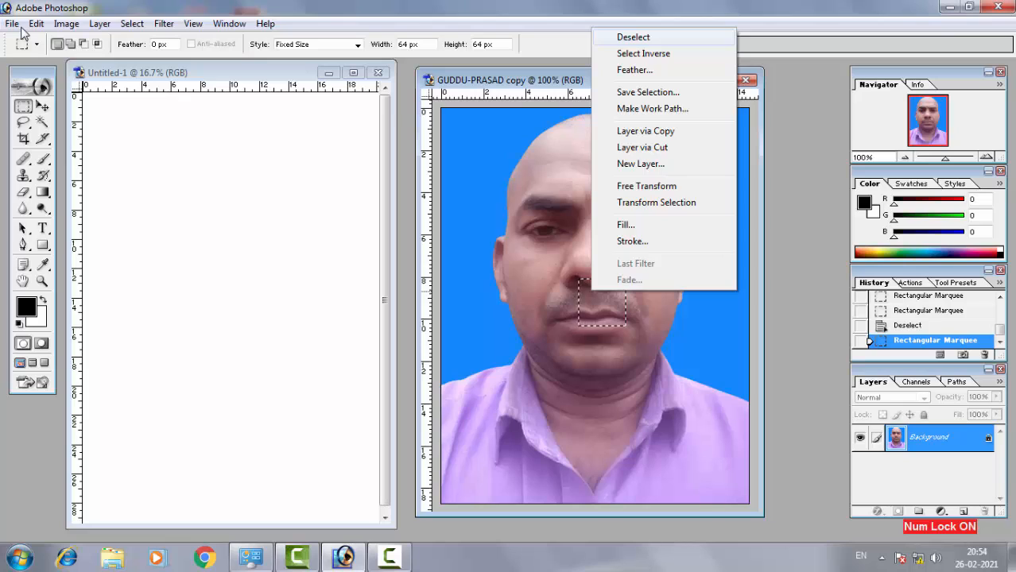
click(633, 36)
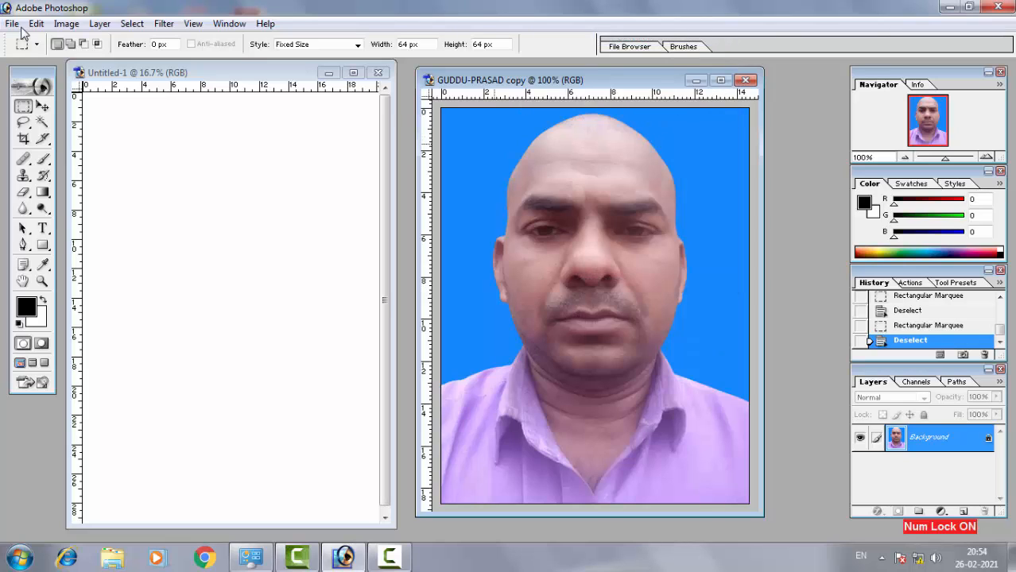
Set the marquee style to Normal and add an elliptical area over the left side of the face to the rectangular selection
click(316, 44)
click(294, 51)
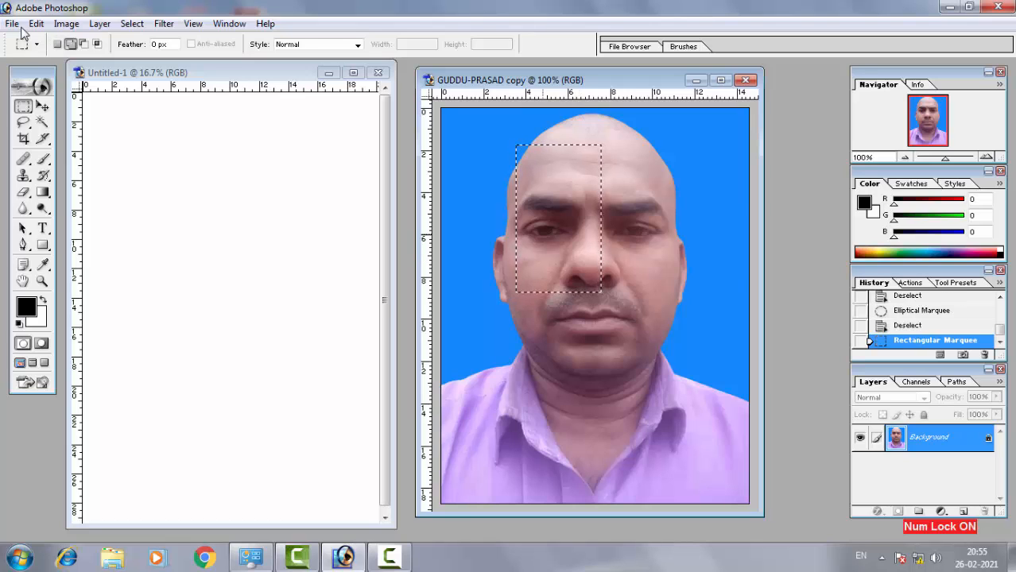
key(shift+m)
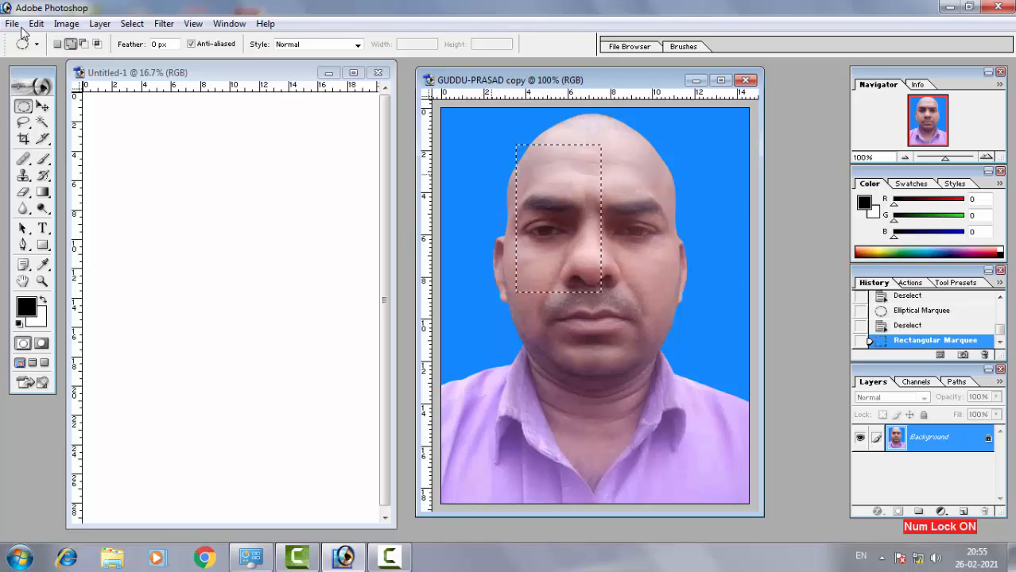
drag(489, 159, 550, 294)
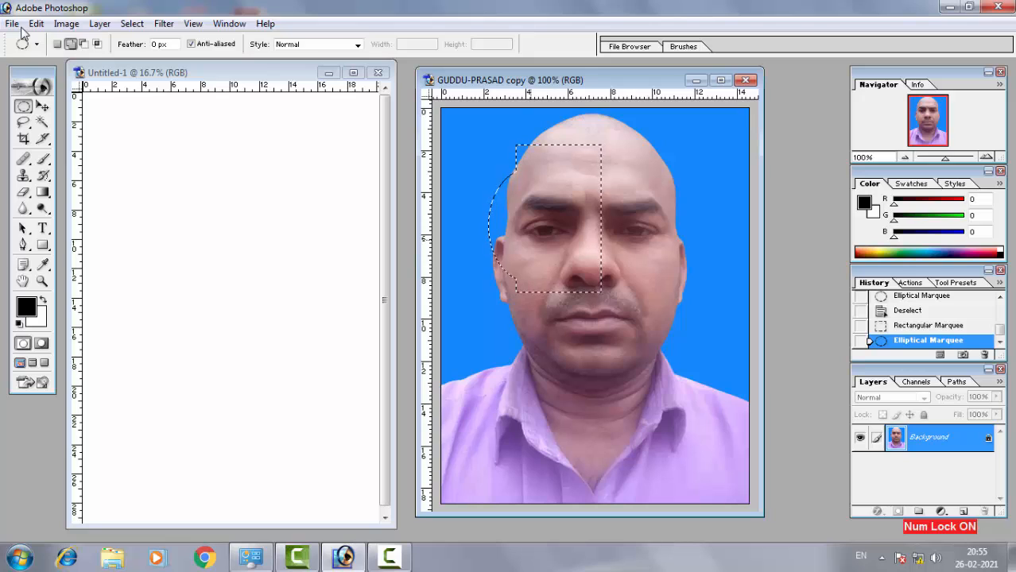
Add a tall rectangular strip along the left side of the face to the combined selection
click(23, 106)
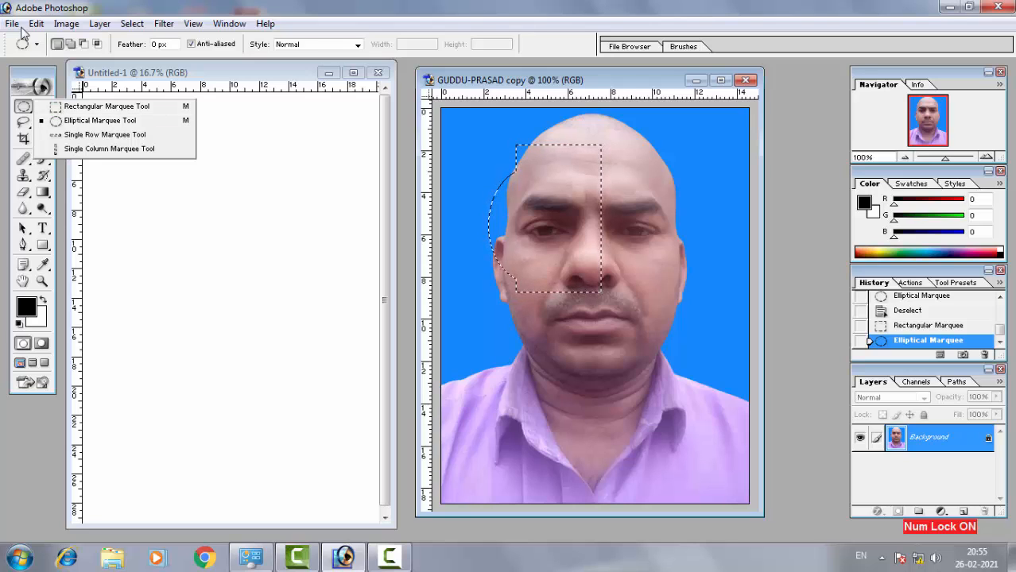
key(shift+m)
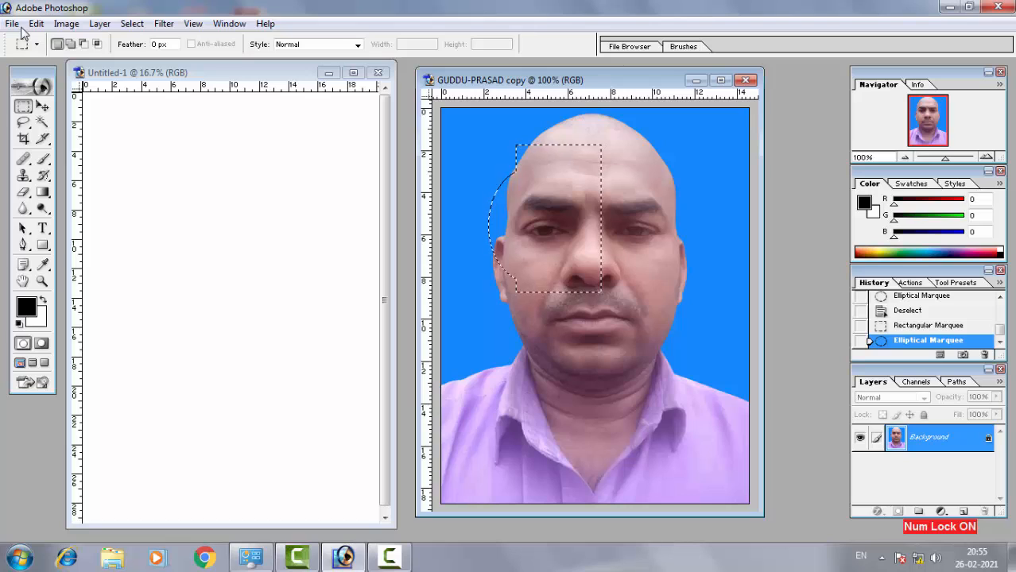
drag(493, 146, 544, 313)
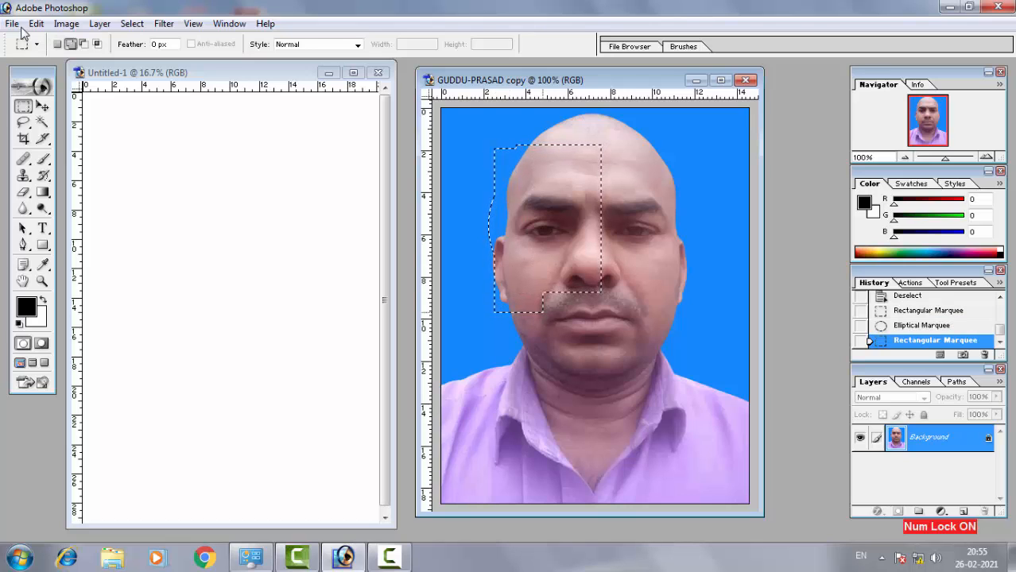
Add elliptical areas to the selection with the Elliptical Marquee, including one over the nose, mouth and chin
key(shift+m)
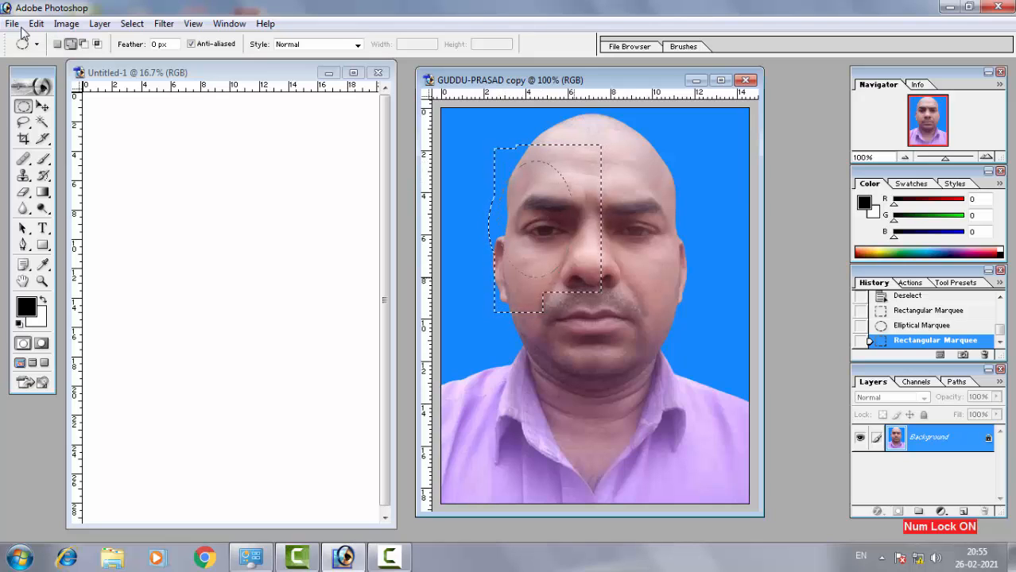
drag(504, 163, 582, 164)
drag(541, 234, 634, 362)
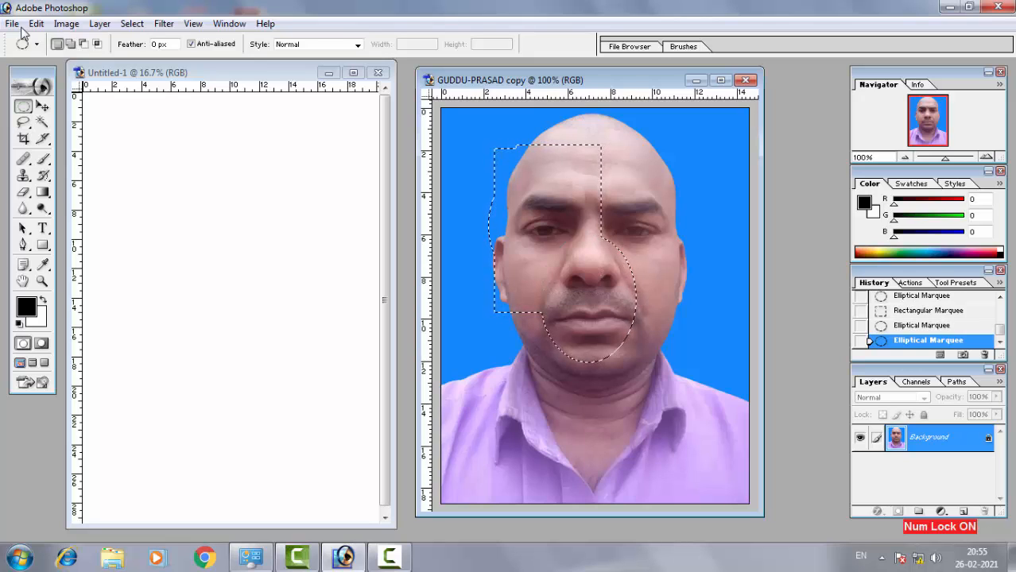
Switch to the Move tool and revert the portrait to its opening snapshot in the history
click(22, 106)
click(22, 123)
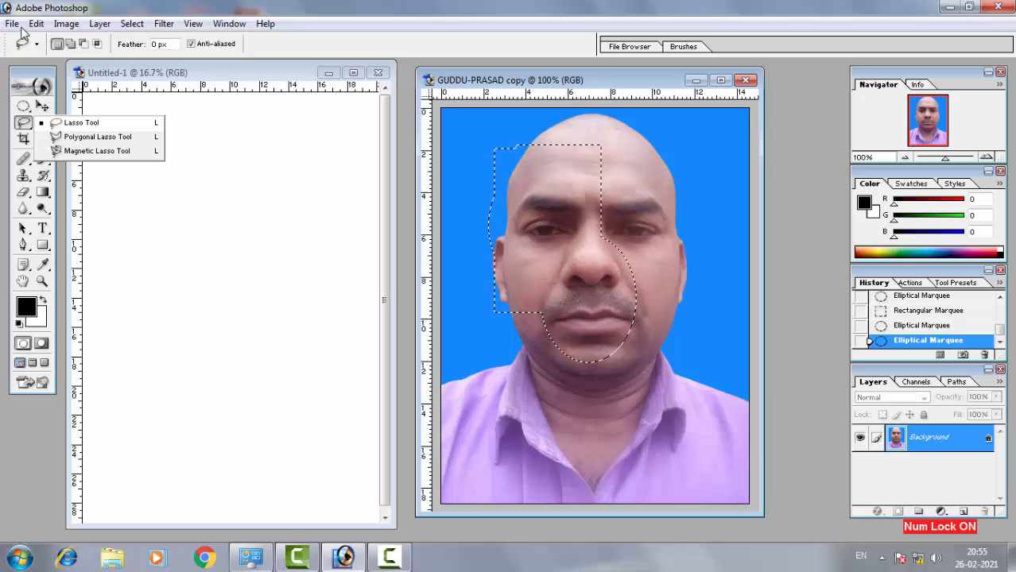
key(m)
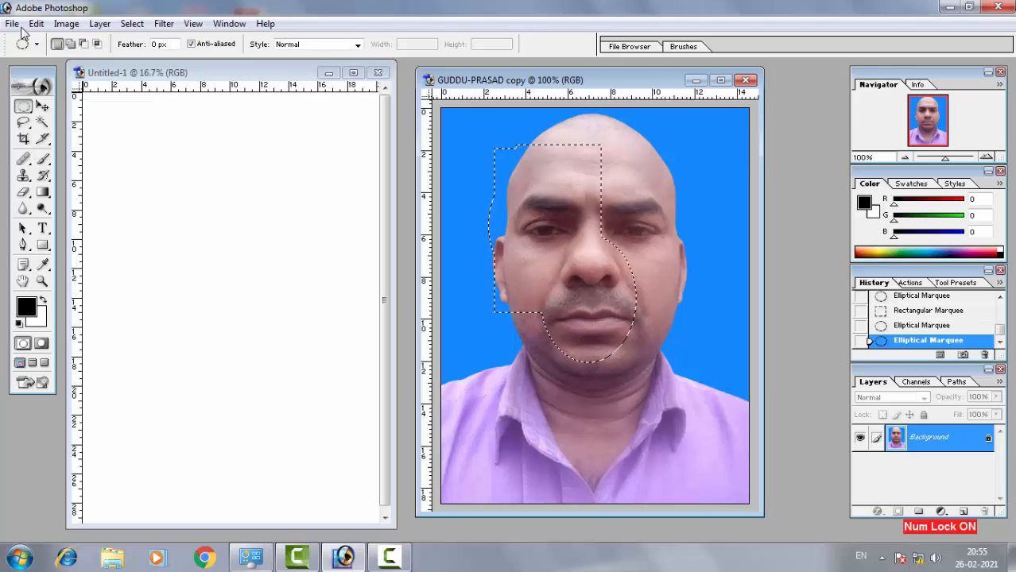
key(v)
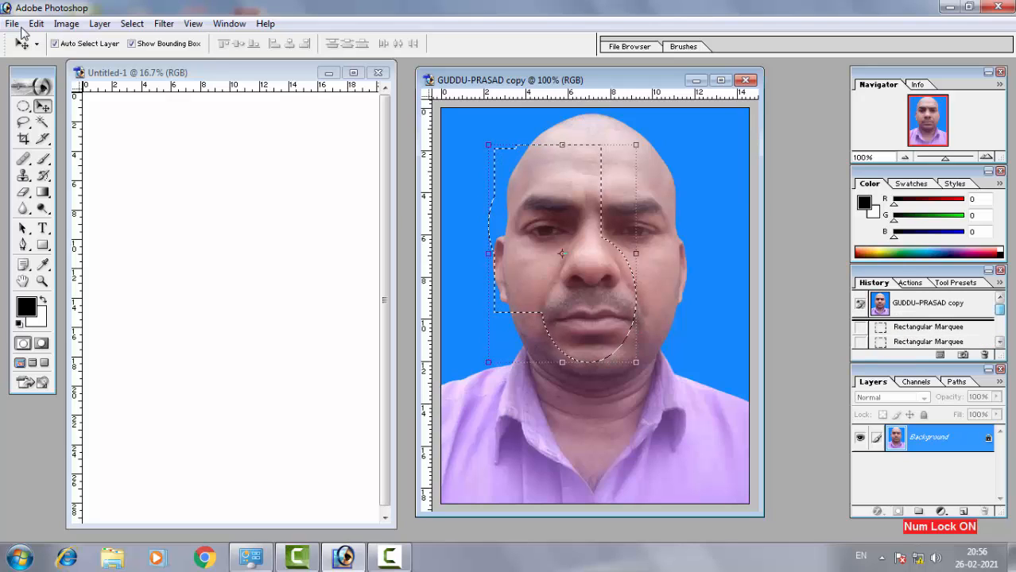
key(ctrl+alt+z)
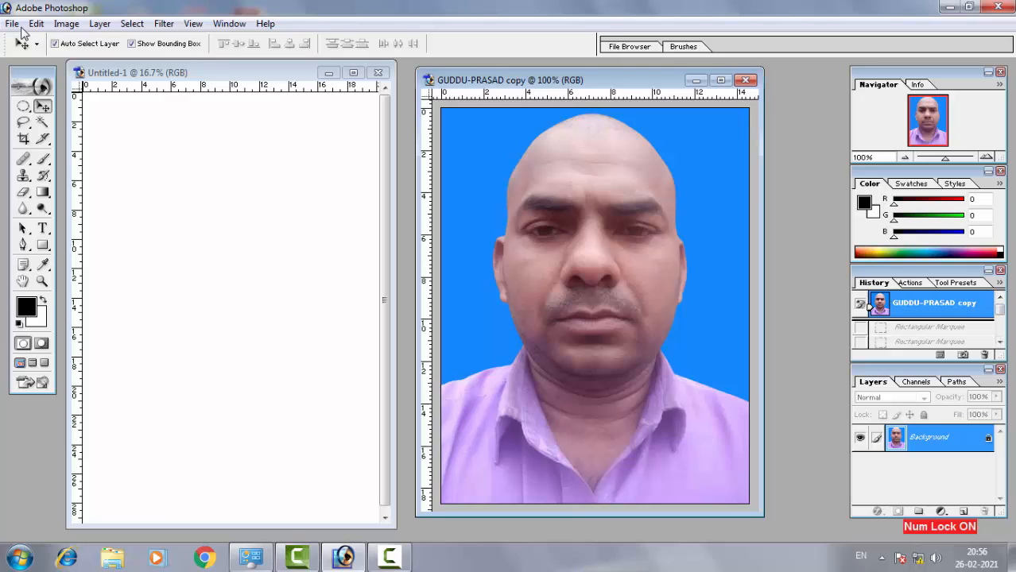
Shift the History palette, Color palette and toolbox out of their docked positions
drag(873, 282, 750, 282)
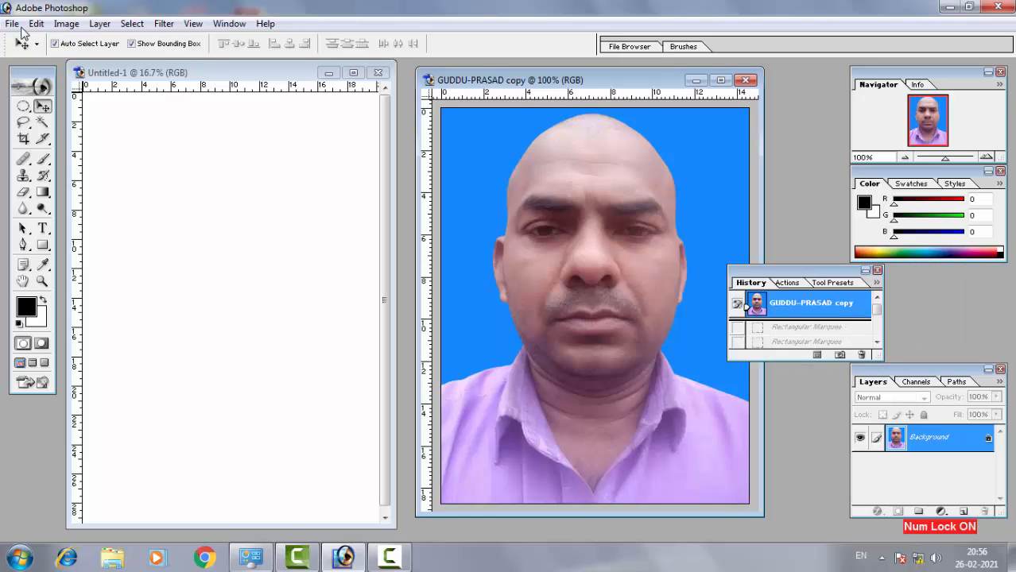
drag(870, 183, 766, 184)
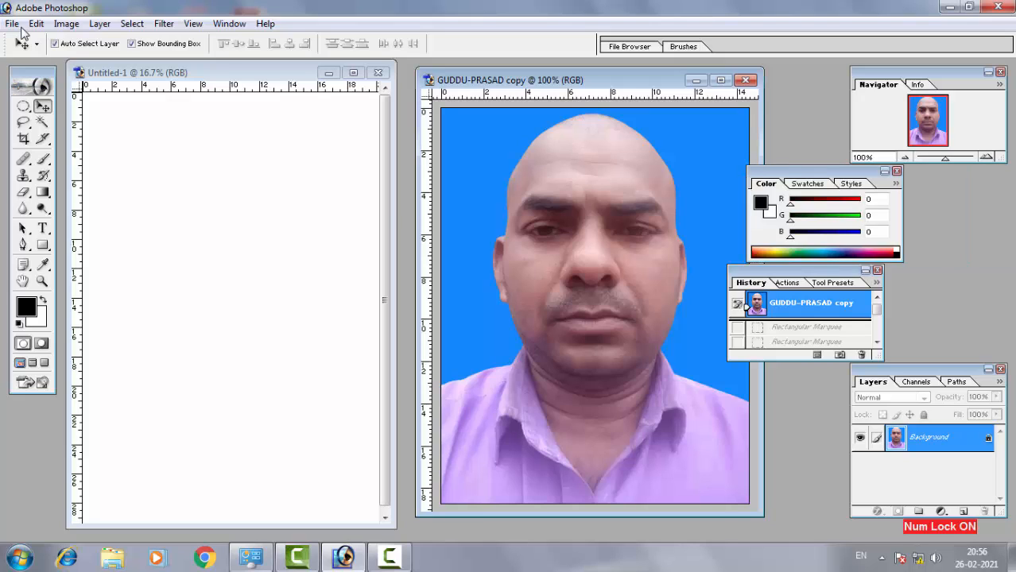
drag(32, 85, 62, 127)
Reset all palettes to their default locations in the workspace
key(alt+w)
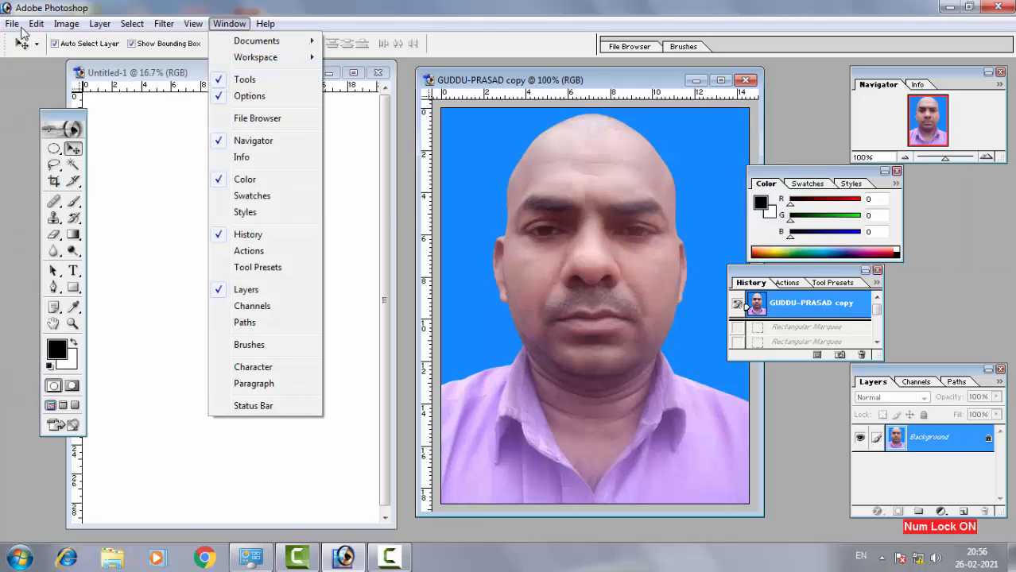
key(Down)
key(Down)
key(Right)
key(Down)
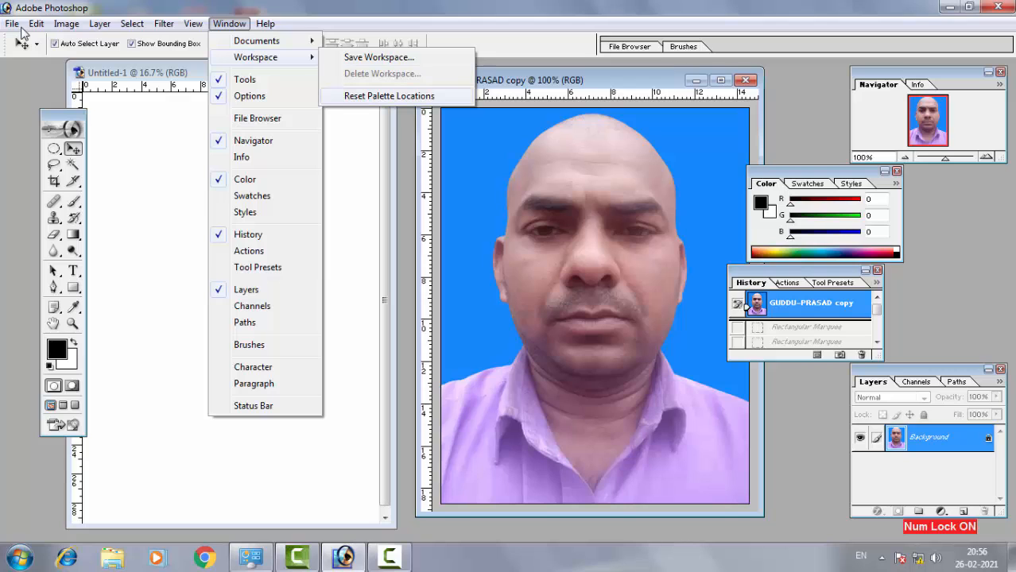
key(Return)
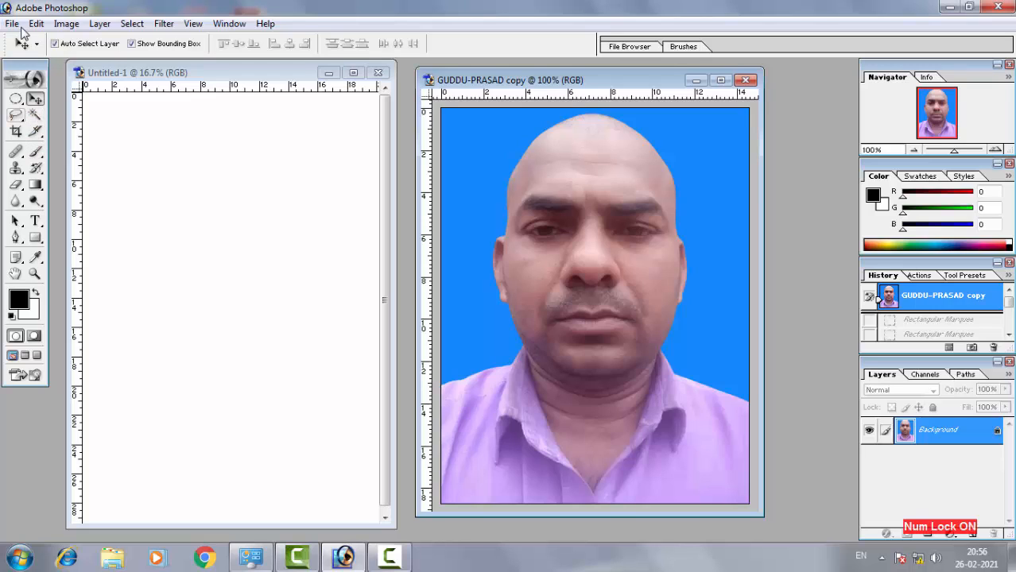
Trace a freehand Lasso selection around the man's head, shoulders and shirt down to the portrait's lower edge
key(l)
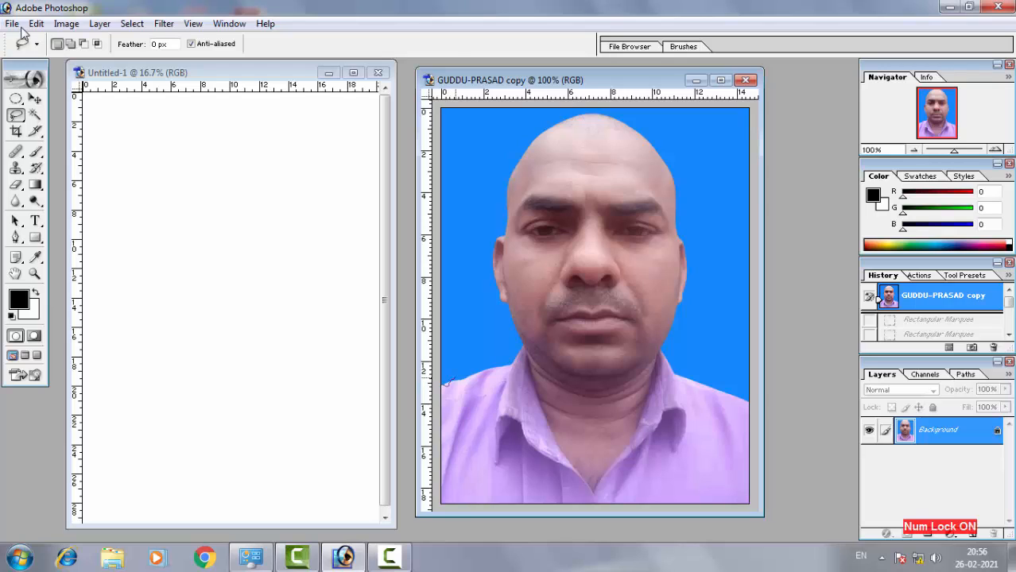
mouse_move(449, 380)
mouse_down()
mouse_move(475, 375)
mouse_move(502, 316)
mouse_move(486, 256)
mouse_move(491, 208)
mouse_move(521, 143)
mouse_move(545, 119)
mouse_move(606, 113)
mouse_move(660, 129)
mouse_move(698, 194)
mouse_move(703, 301)
mouse_move(681, 369)
mouse_move(749, 394)
mouse_move(748, 504)
mouse_move(458, 503)
mouse_move(441, 490)
mouse_move(442, 382)
mouse_up()
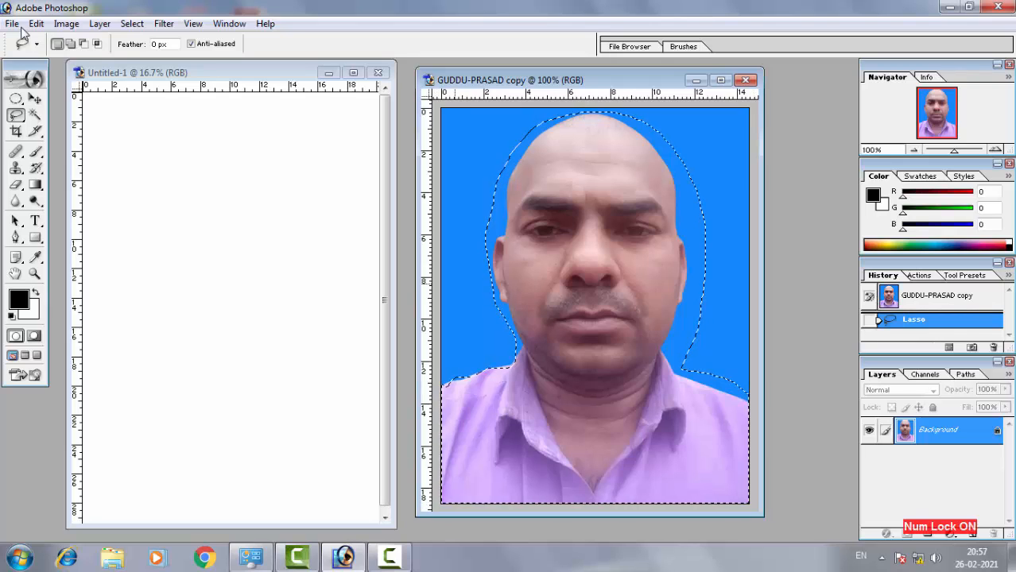
Clear the current selection, trace a small freehand Lasso loop in the blue background beside the head, and deselect it
key(ctrl+d)
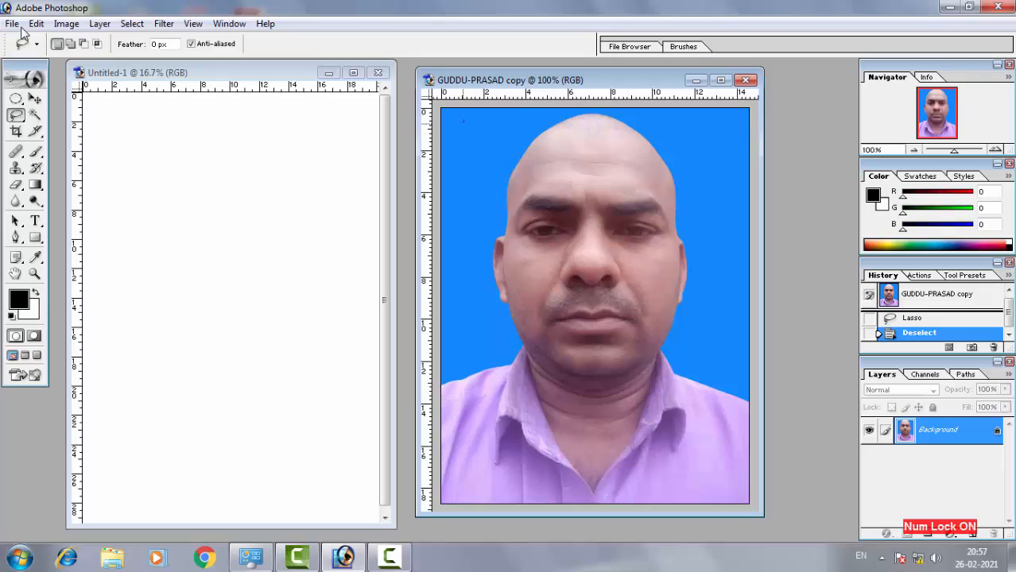
mouse_move(463, 123)
mouse_down()
mouse_move(500, 162)
mouse_move(499, 129)
mouse_move(464, 120)
mouse_up()
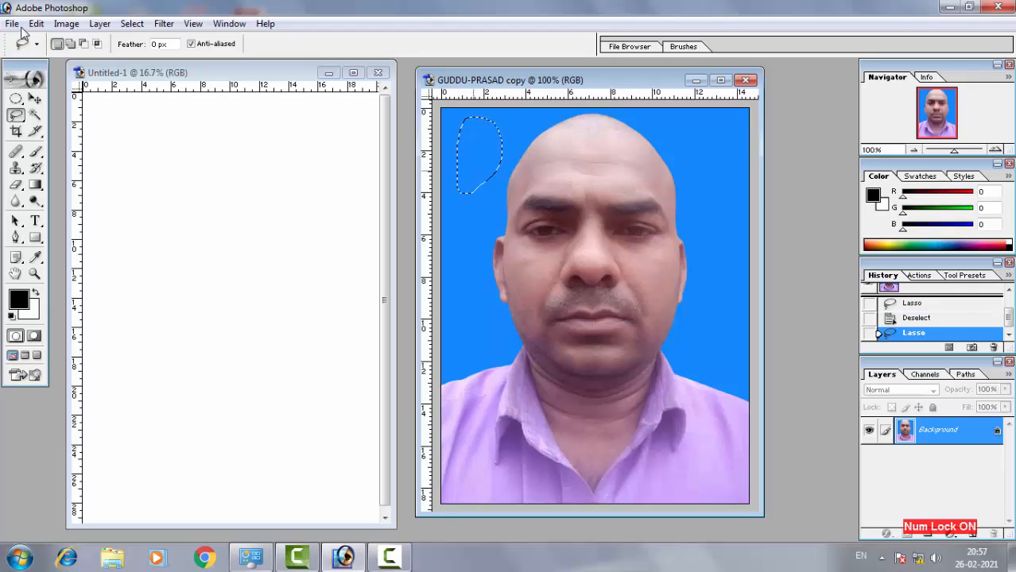
key(ctrl+d)
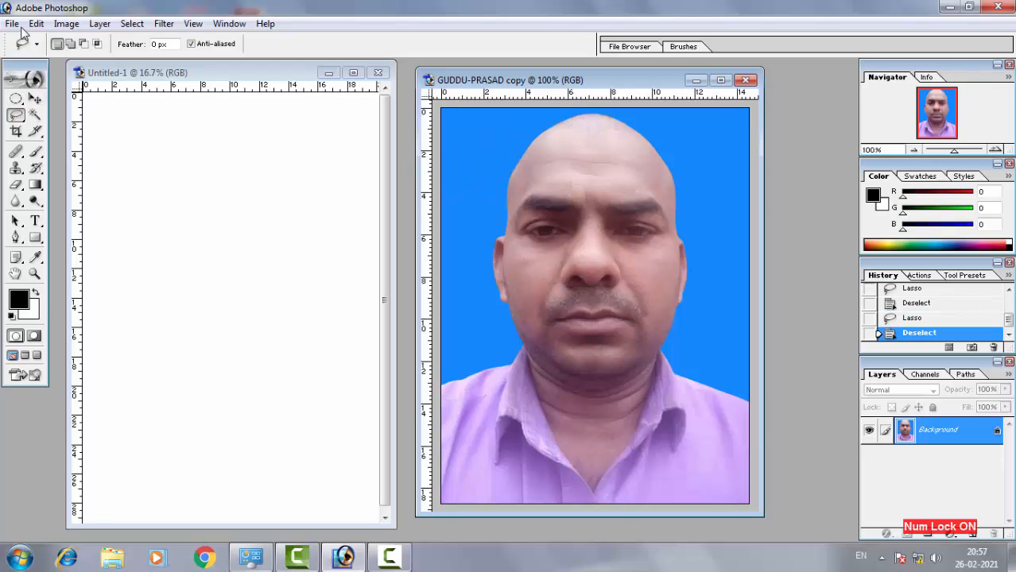
Start a Polygonal Lasso outline from the shoulder at the portrait's edge and remove the last anchor point
right_click(15, 115)
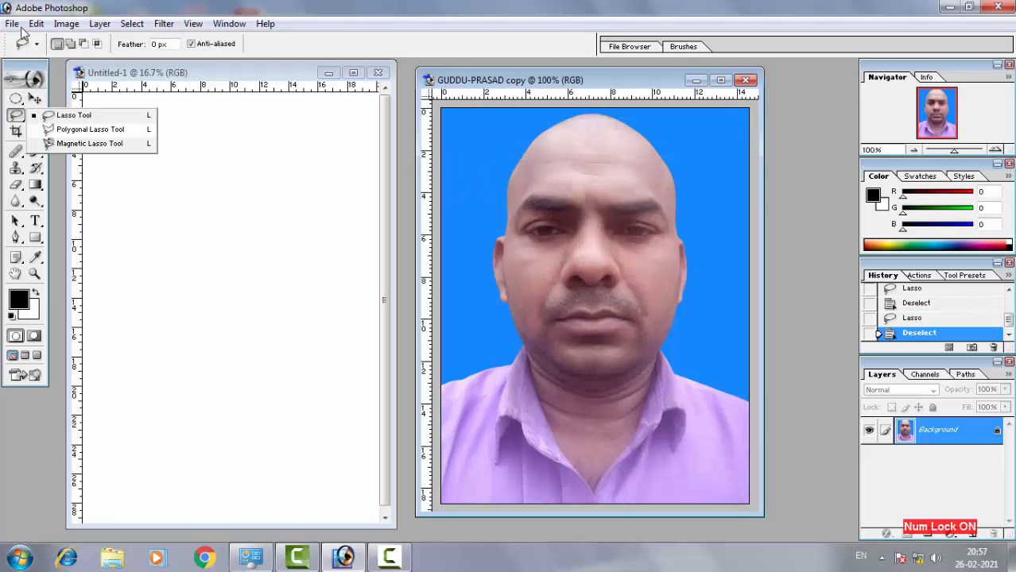
click(90, 129)
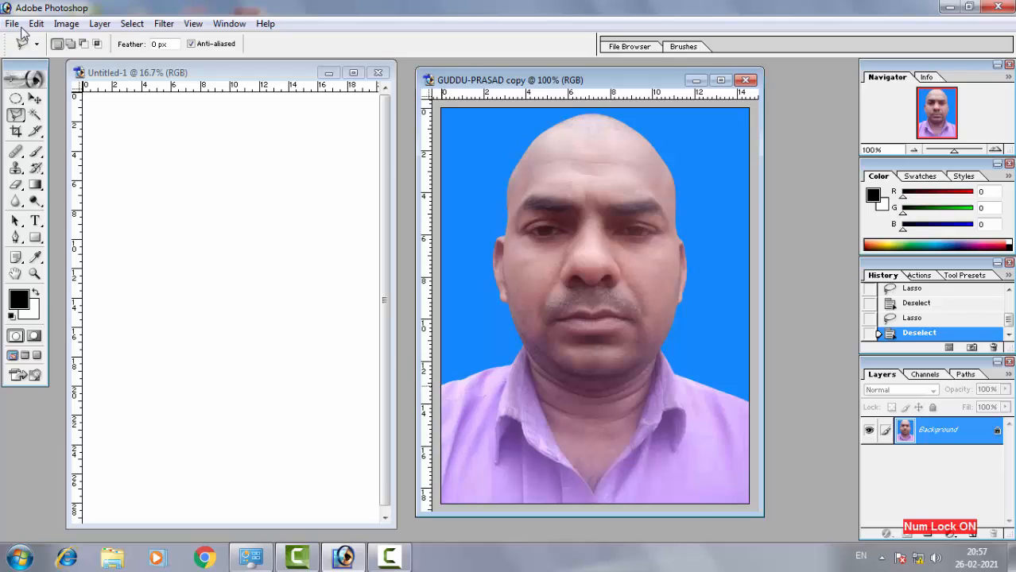
click(441, 385)
click(472, 315)
key(BackSpace)
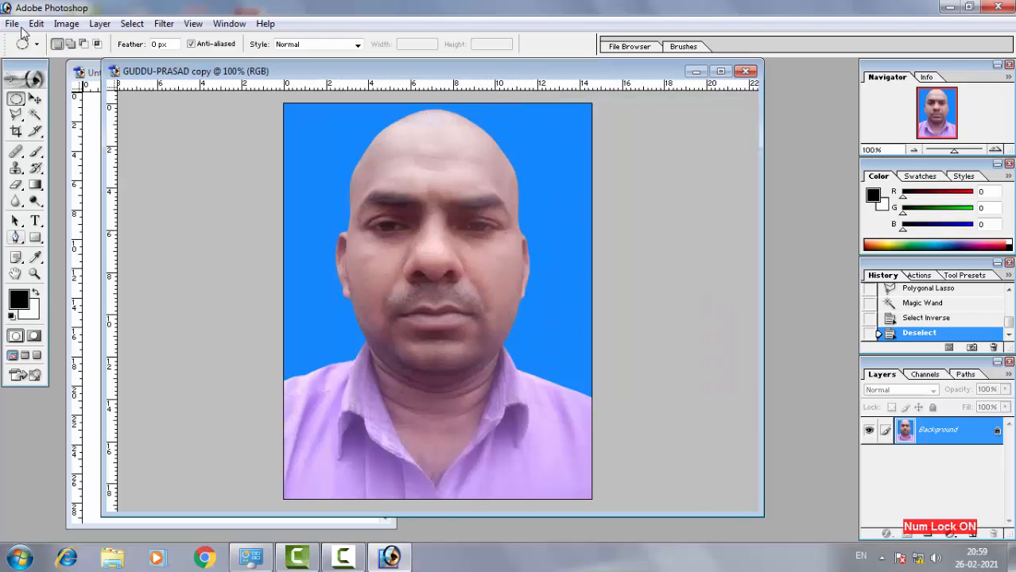
Trace a closed Polygonal Lasso selection around the man's shoulders, head and shirt at 200% zoom
key(z)
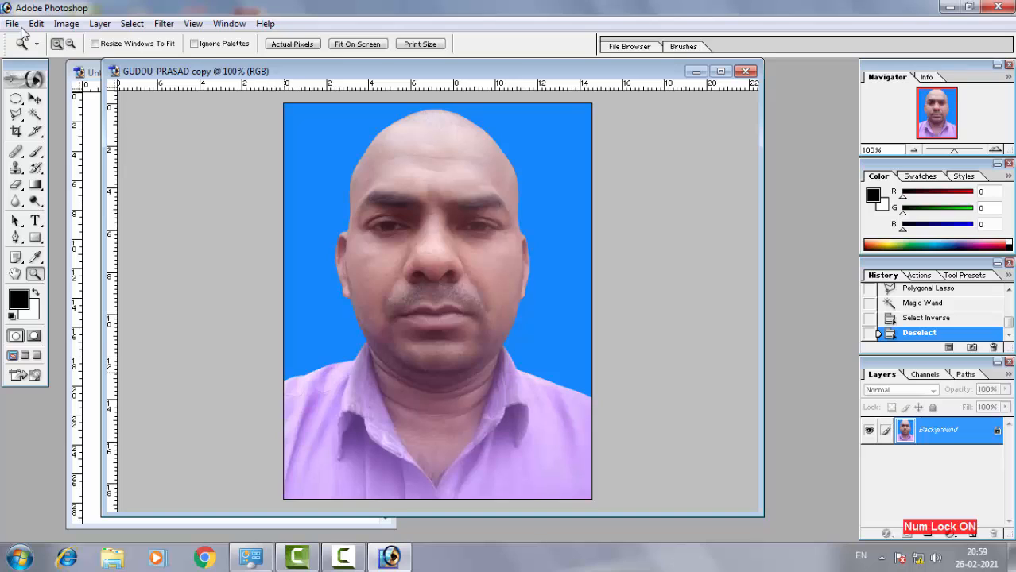
key(ctrl+plus)
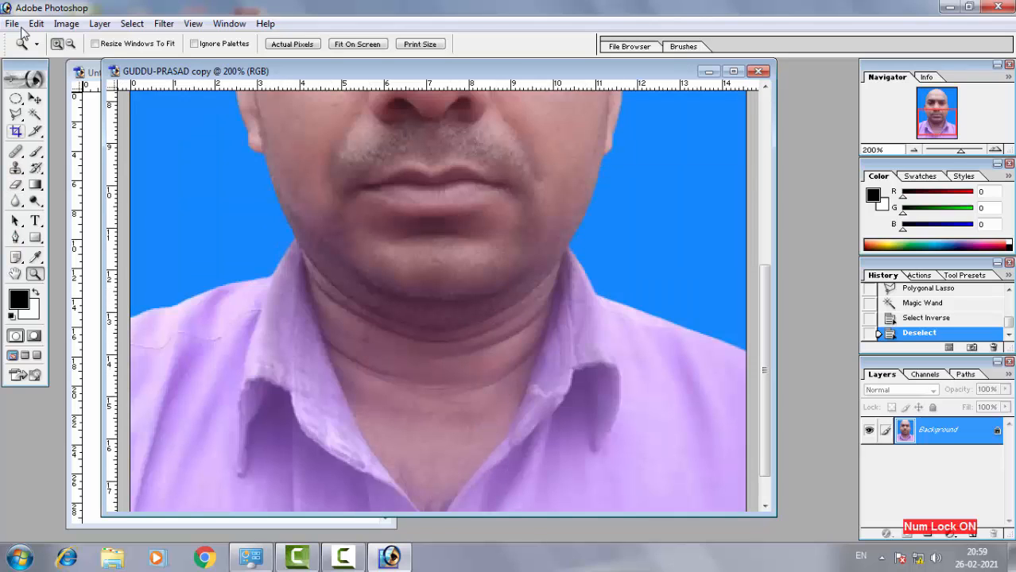
key(l)
click(16, 115)
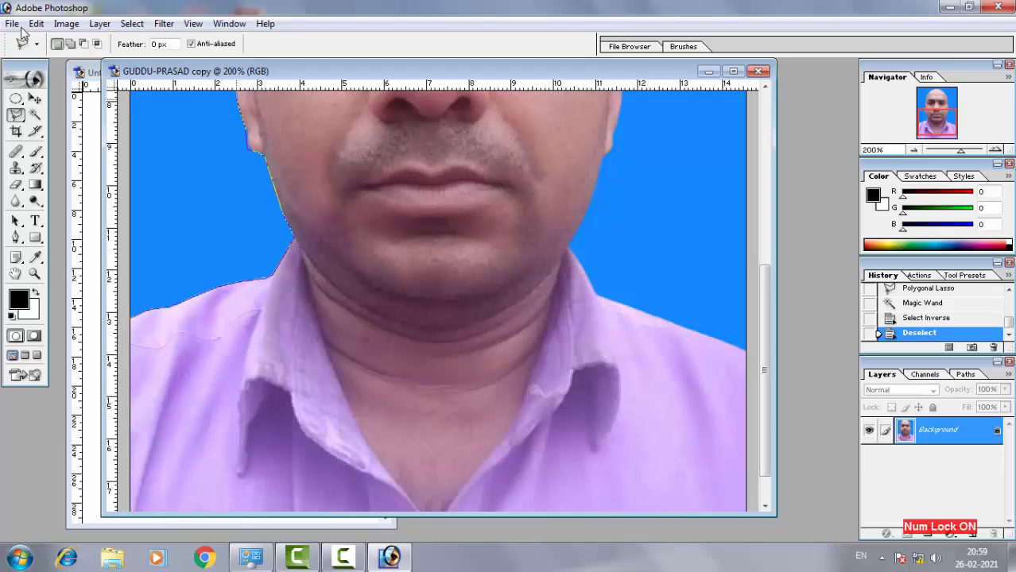
scroll(22, 32, up, 5)
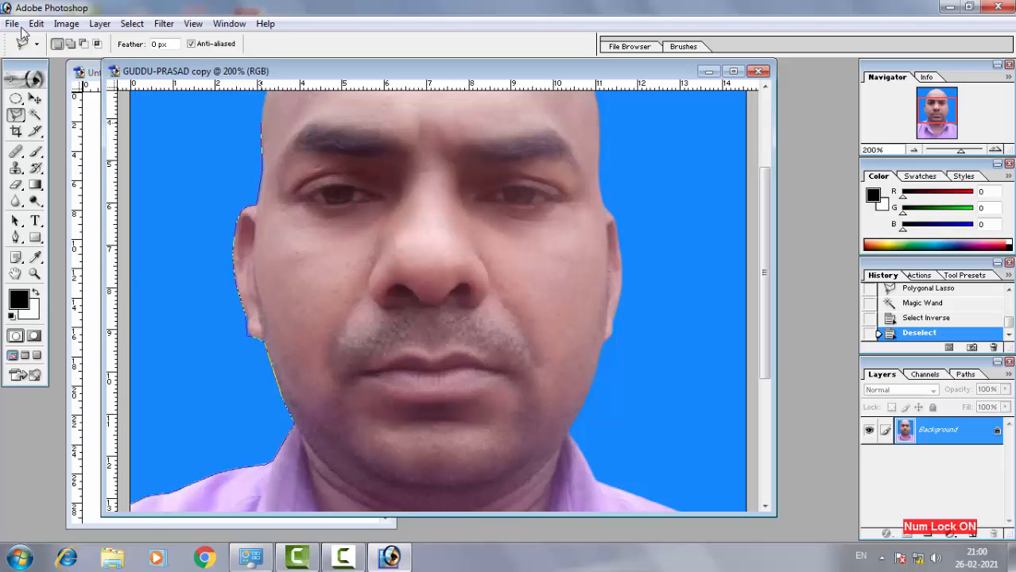
scroll(23, 31, up, 4)
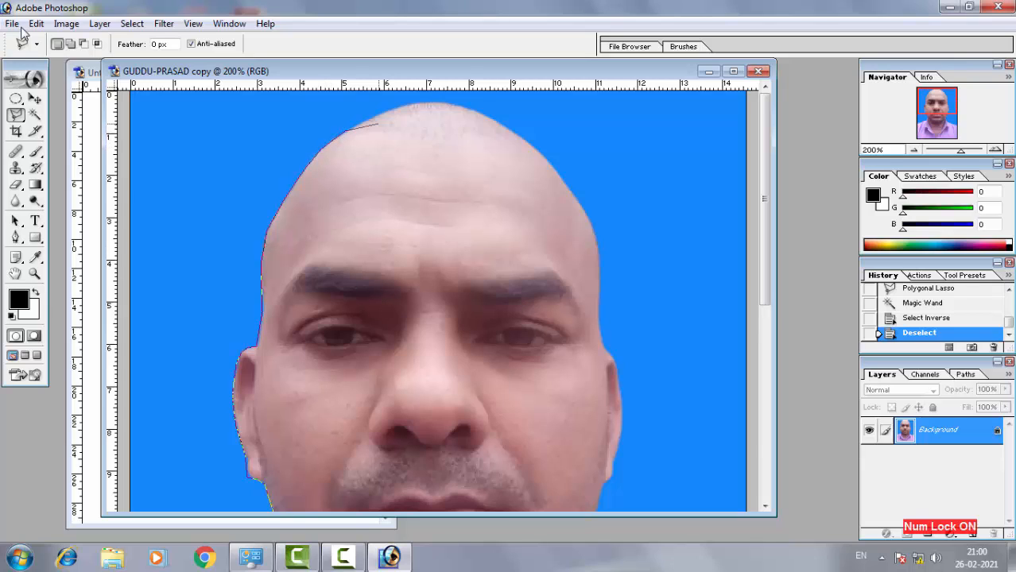
scroll(437, 302, down, 5)
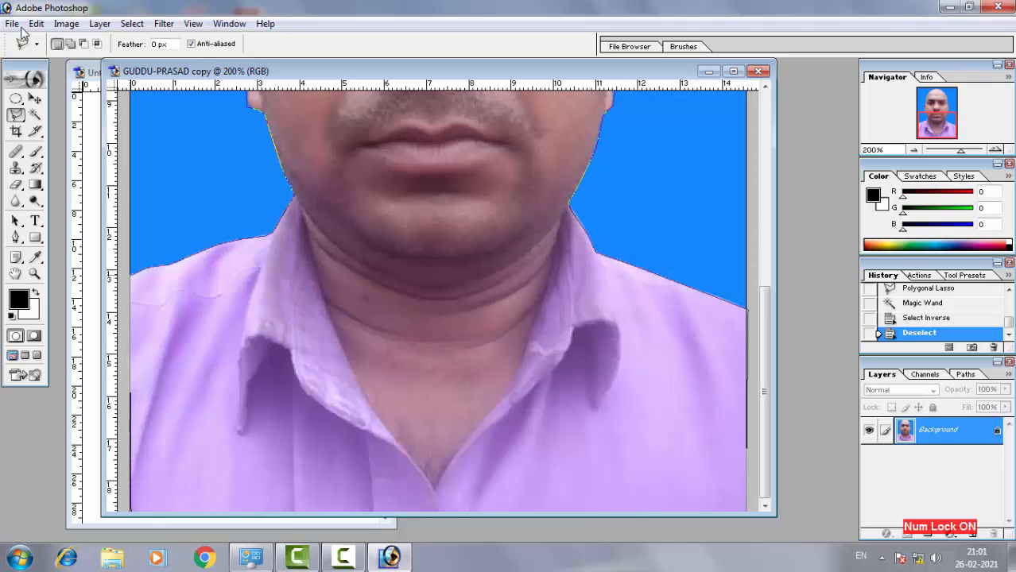
key(Return)
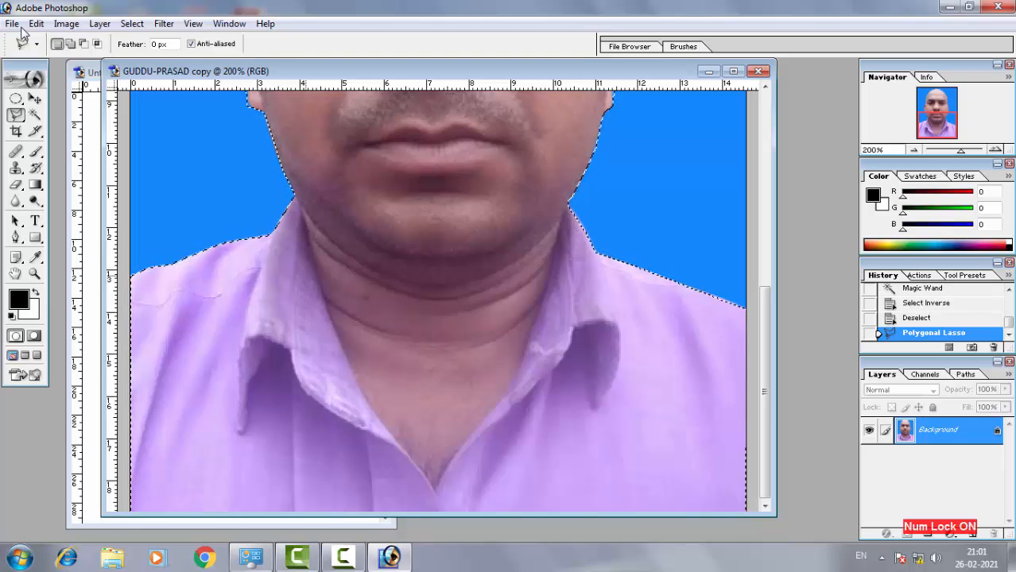
Shift the selected figure down and to the right with the Move tool, and undo the move
scroll(23, 34, up, 3)
scroll(23, 33, up, 3)
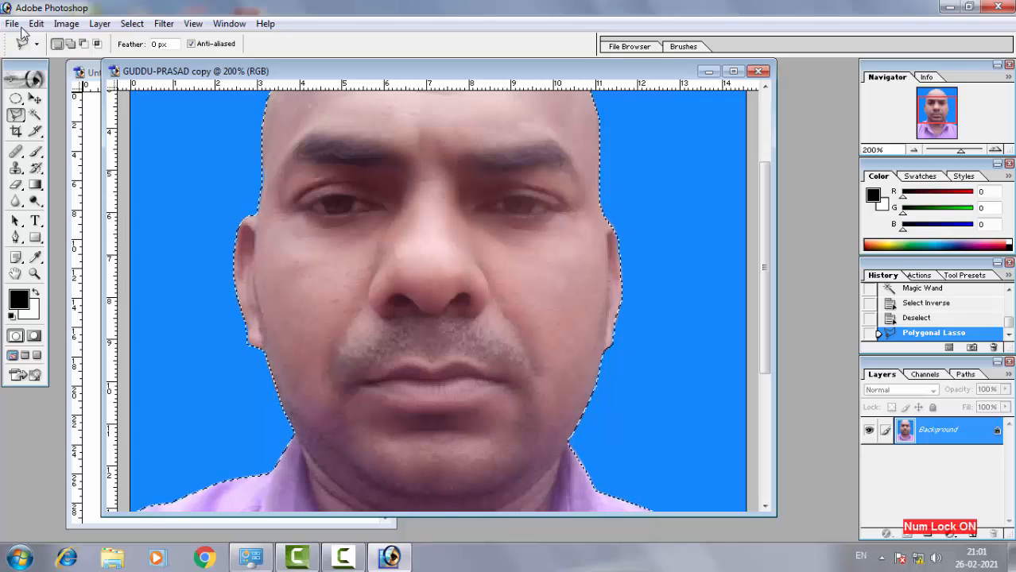
key(ctrl+minus)
scroll(23, 33, down, 1)
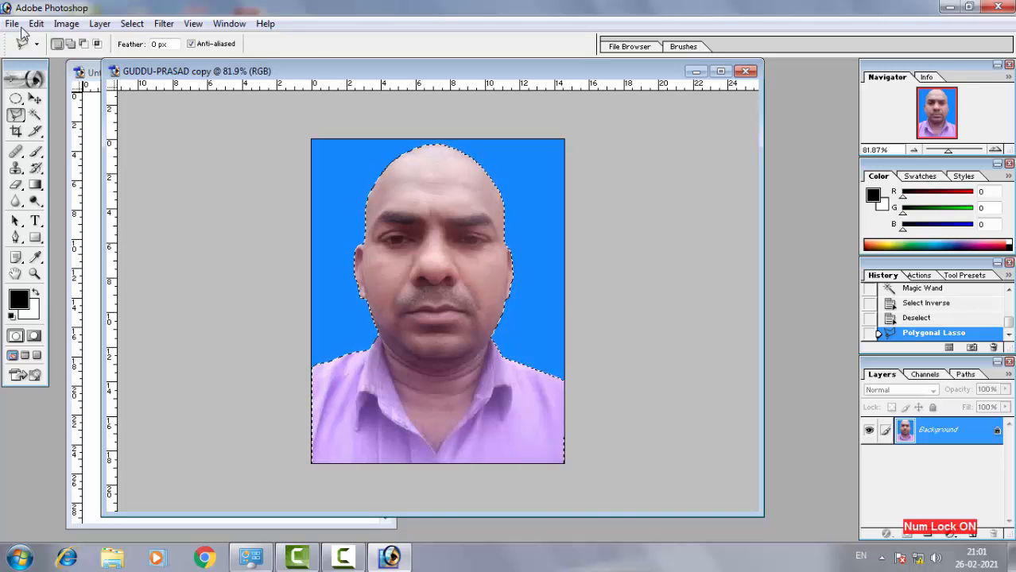
key(v)
key(shift+Right)
key(shift+Down)
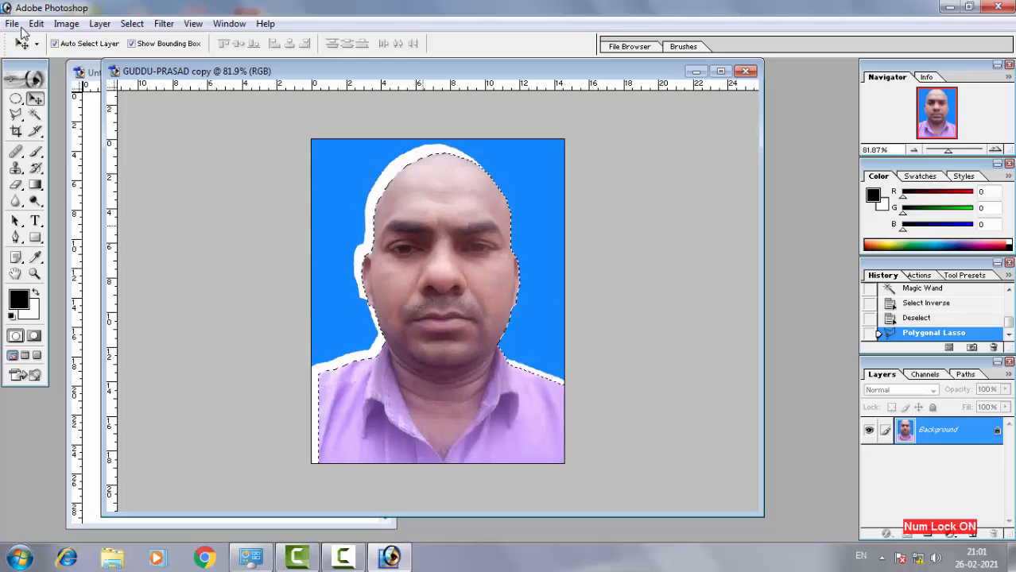
key(shift+Down)
key(shift+Right)
key(shift+Down)
key(shift+Right)
key(shift+Down)
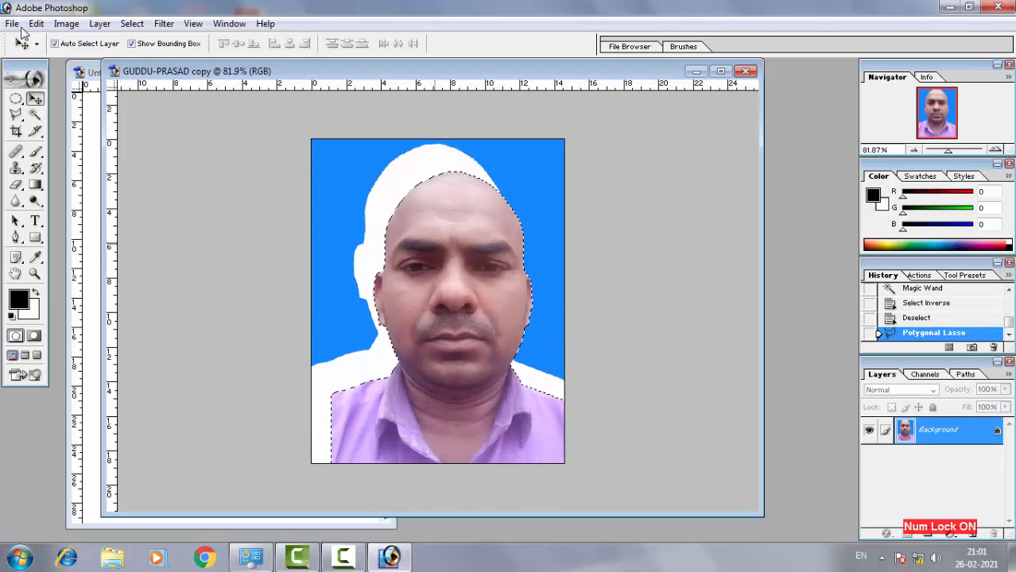
key(shift+Left)
key(shift+Up)
key(ctrl+z)
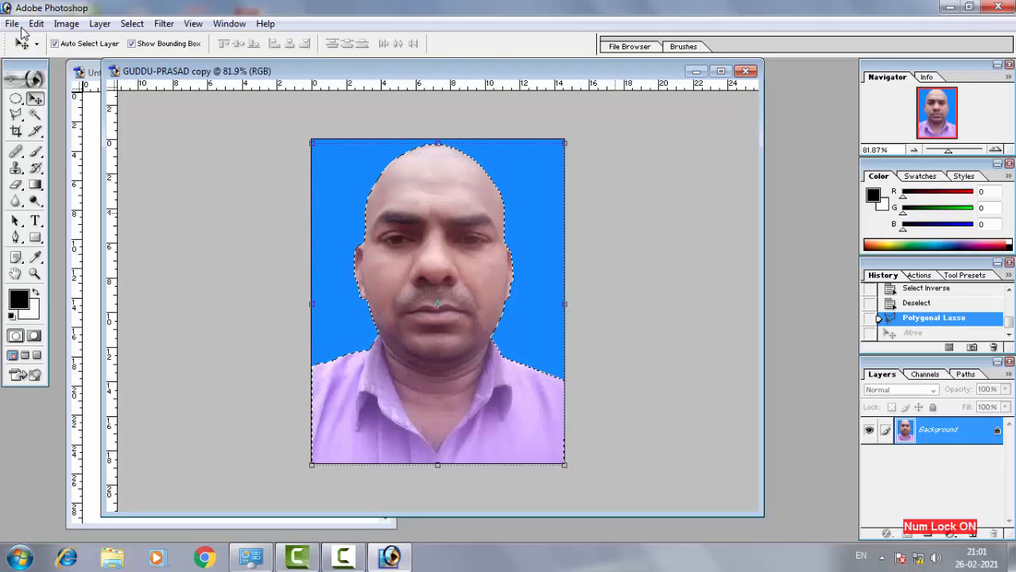
Deselect the outline and trace a closed Magnetic Lasso selection around the man's head, shoulders and shirt
key(l)
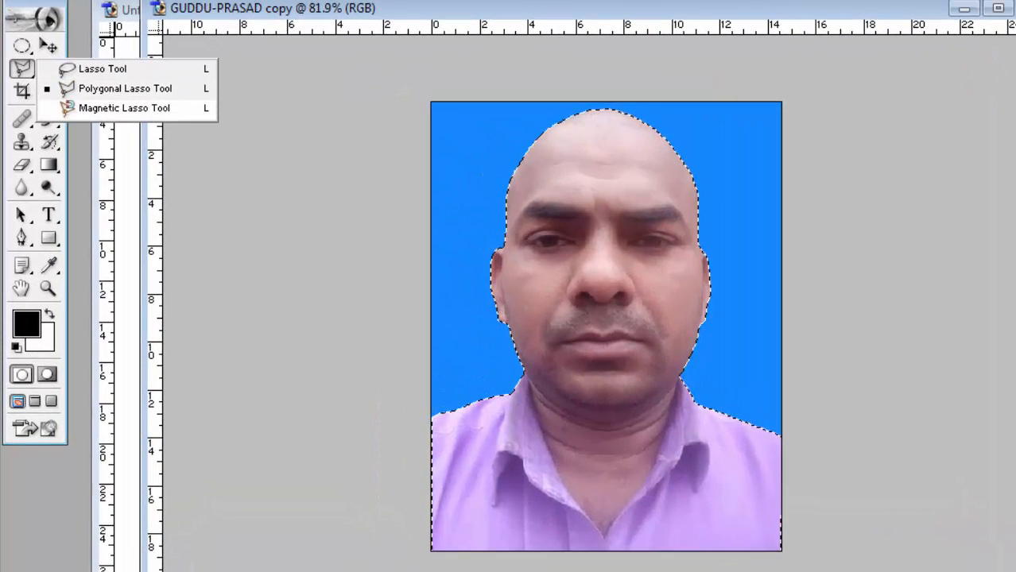
key(shift+l)
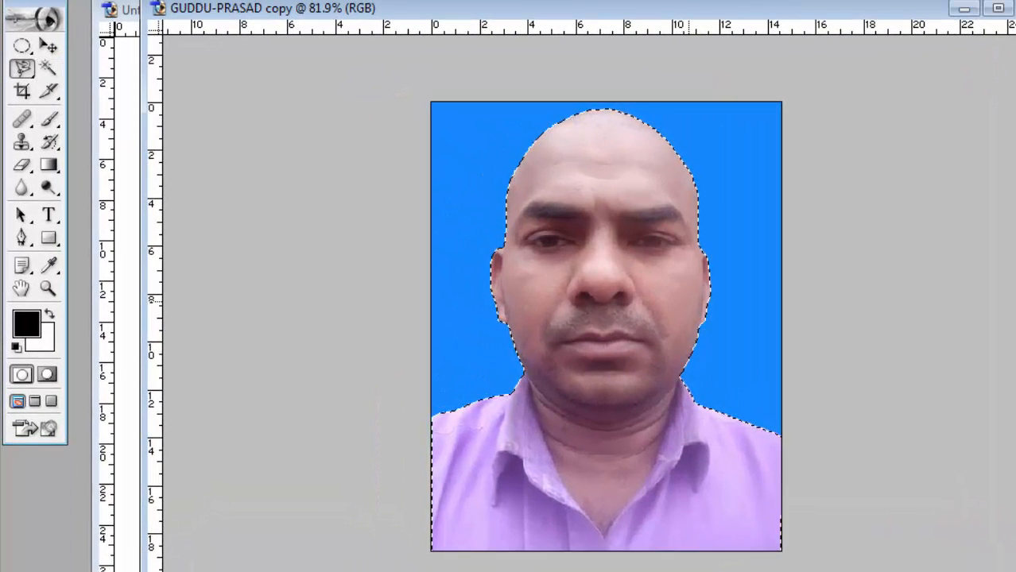
key(ctrl+d)
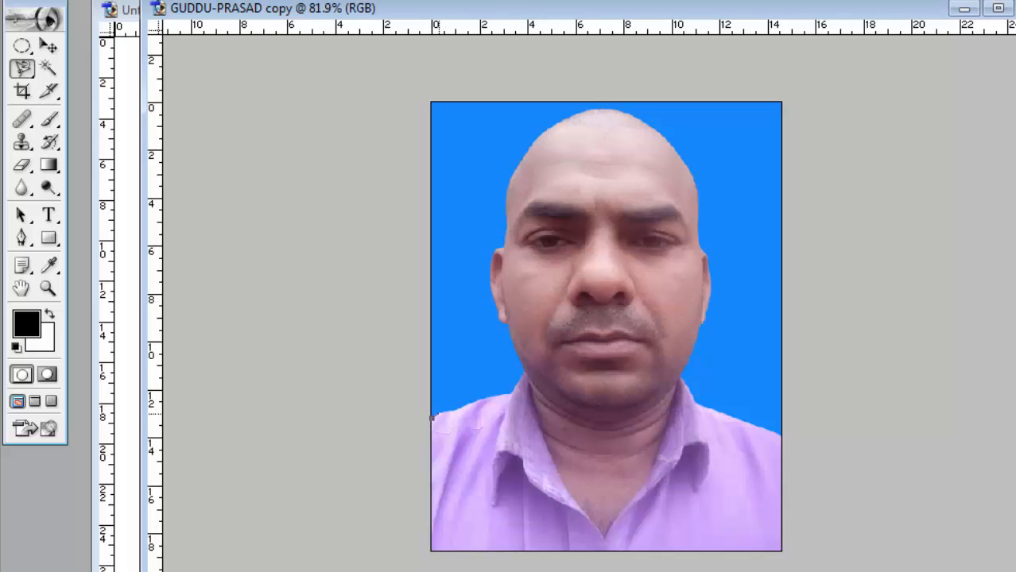
click(431, 417)
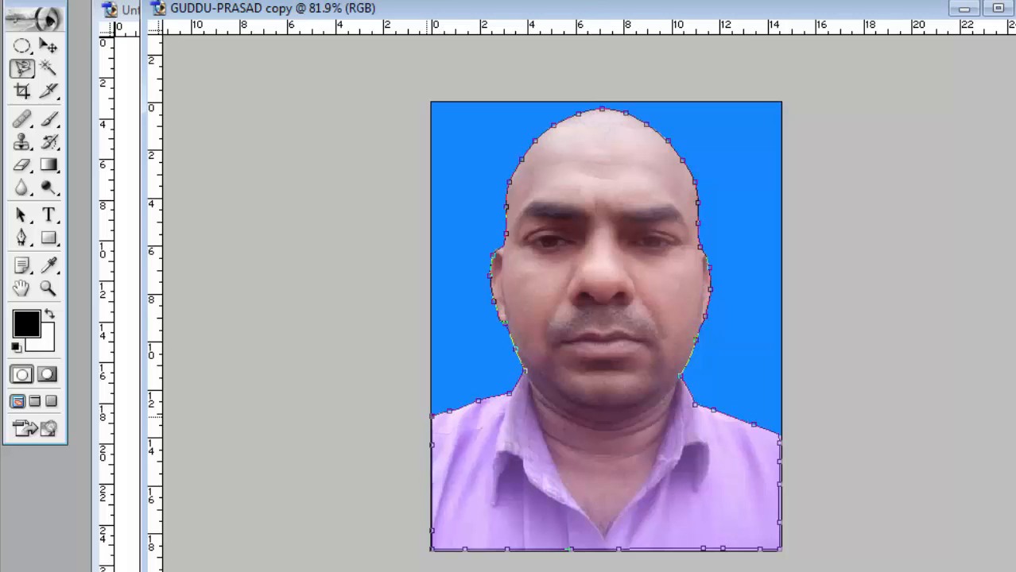
click(432, 414)
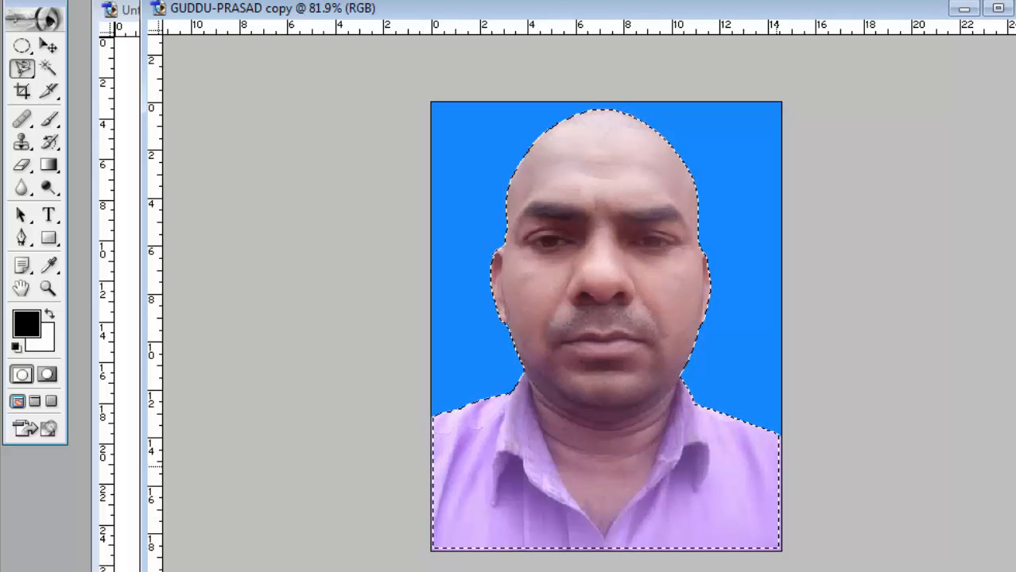
Extend the selection to the portrait's side and lower borders around the shirt with the Rectangular Marquee tool
click(22, 46)
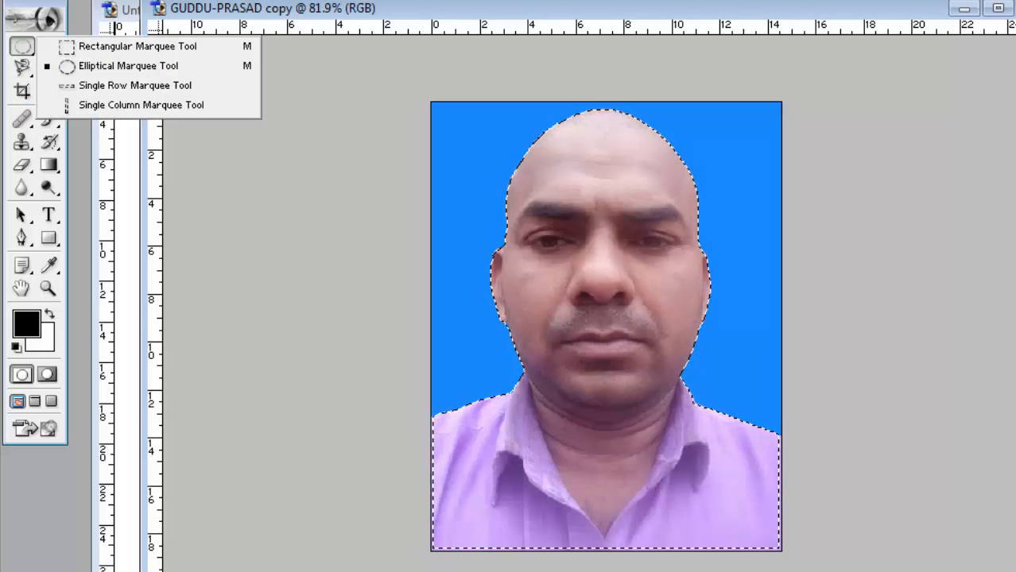
click(137, 46)
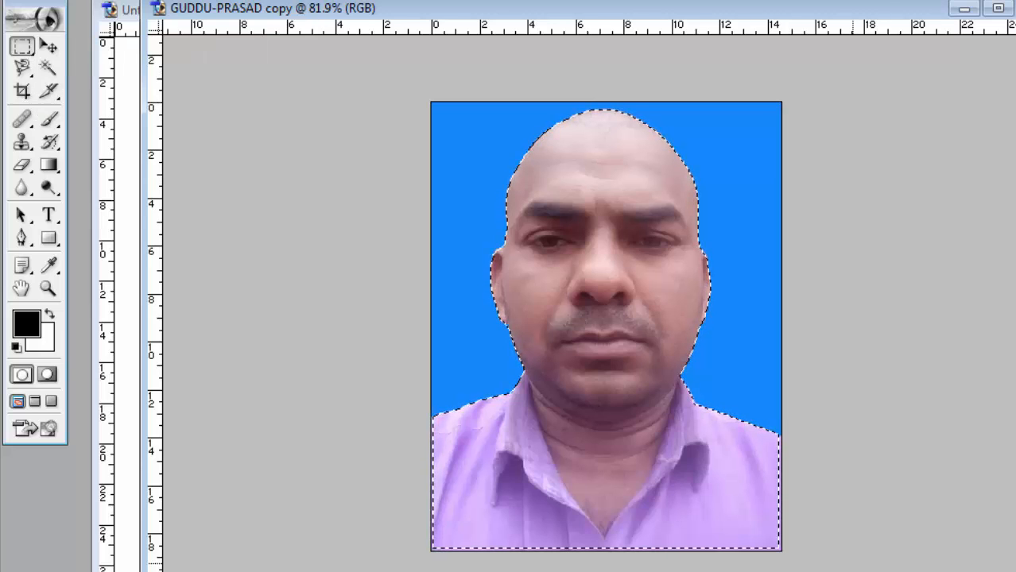
drag(757, 435, 430, 548)
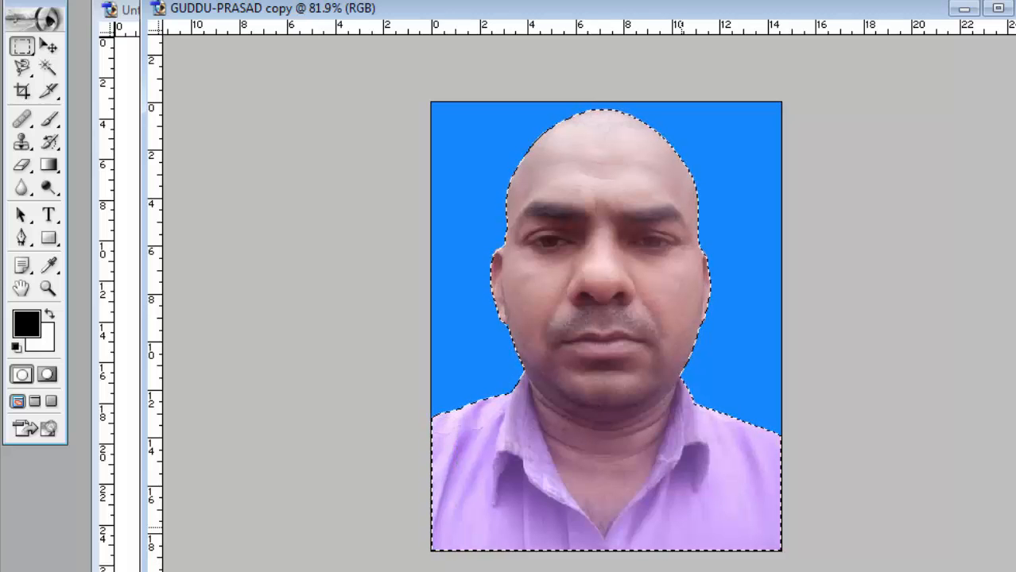
Try shifting the selected figure slightly down and to the right with the Move tool
key(v)
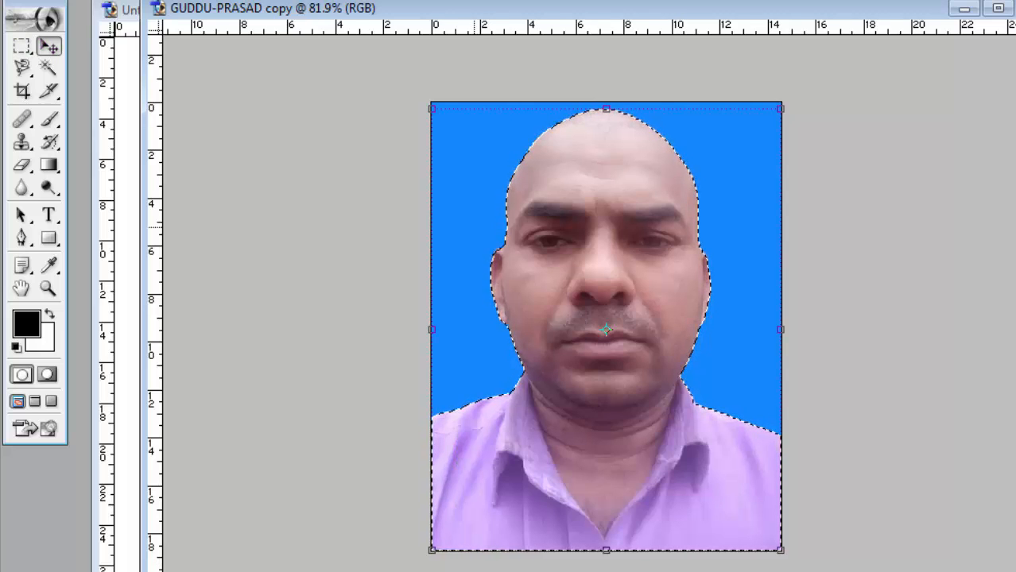
mouse_move(556, 199)
mouse_down()
mouse_move(556, 281)
mouse_move(565, 208)
mouse_up()
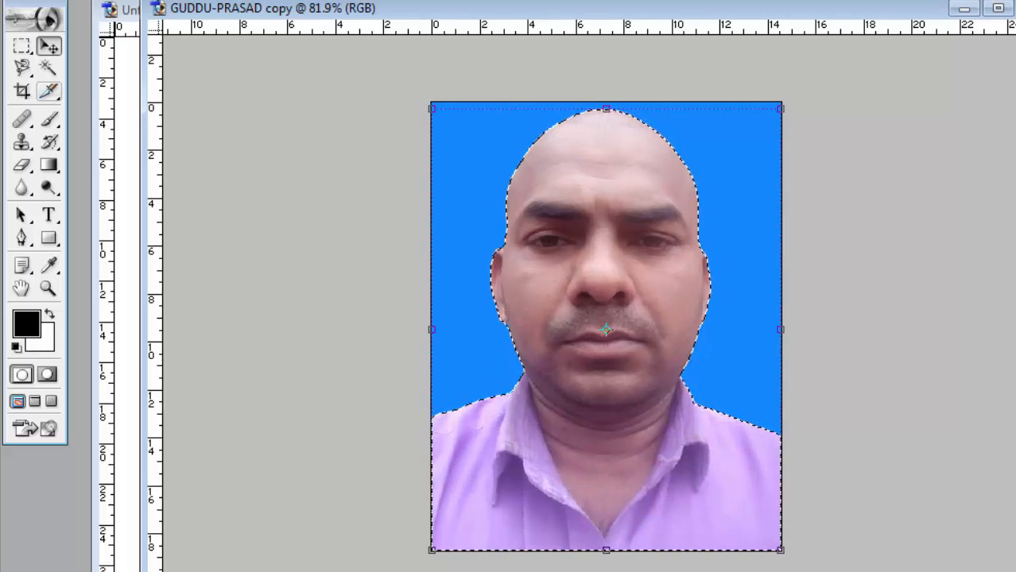
click(22, 67)
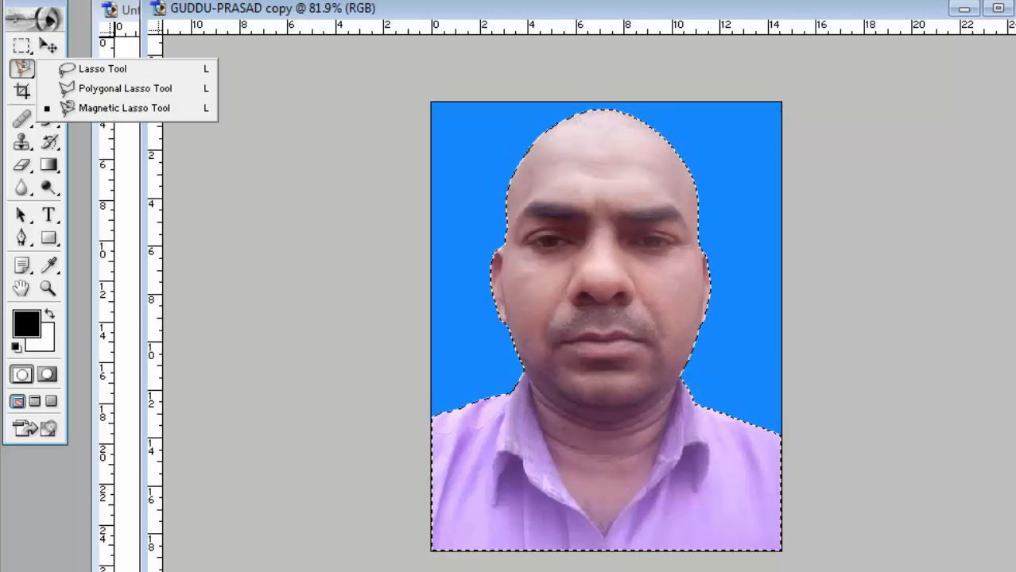
Clear the figure selection and select the similarly coloured skin by sampling the forehead with the Magic Wand
key(w)
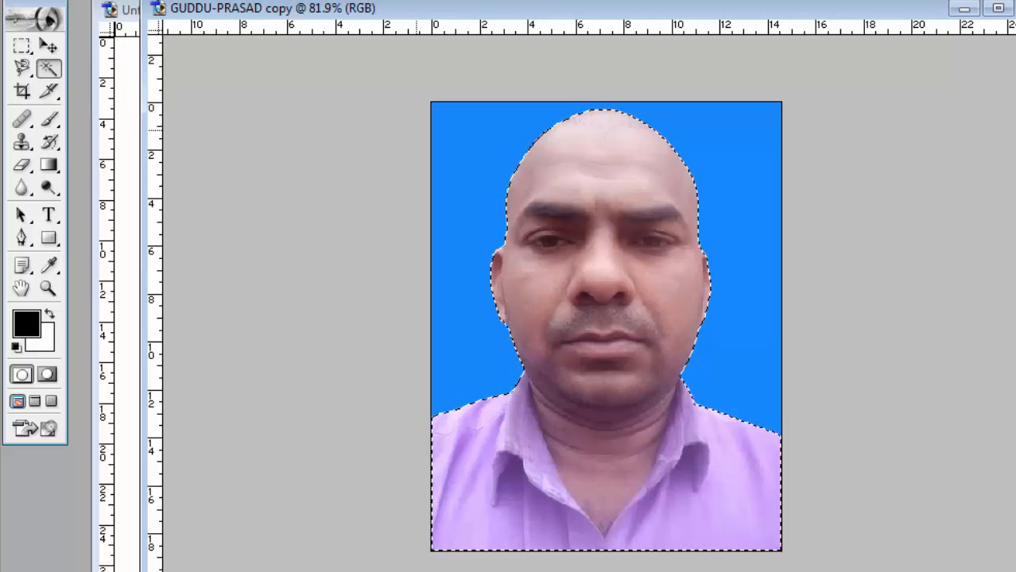
click(497, 156)
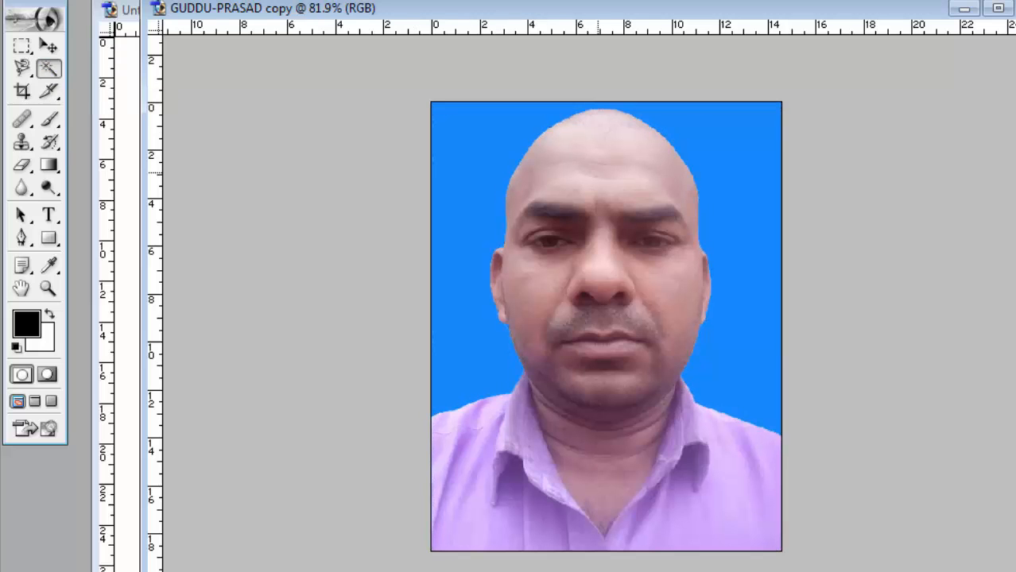
click(604, 155)
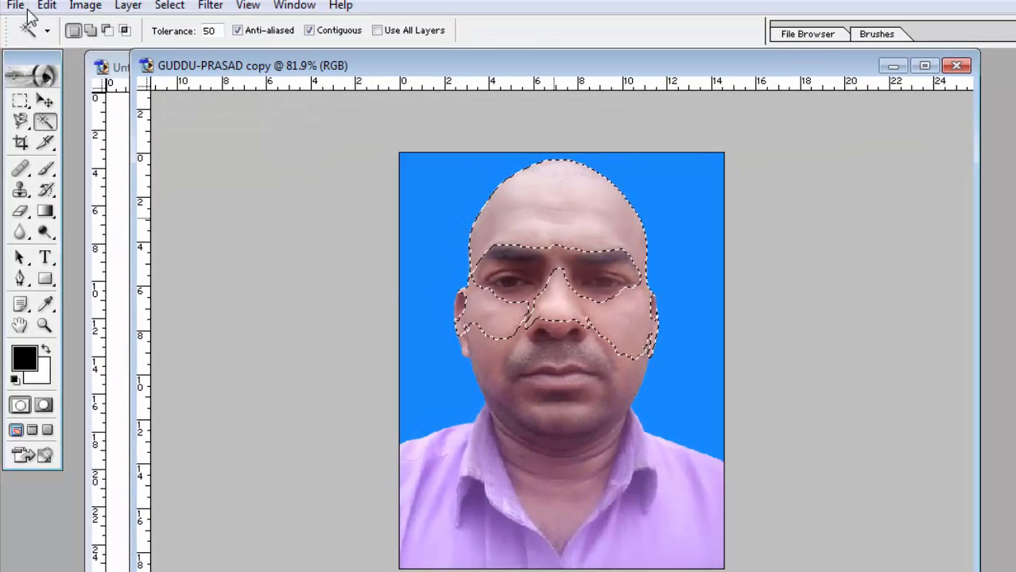
Set the Magic Wand tolerance to 10, deselect, and sample the forehead skin again
double_click(208, 30)
text(15)
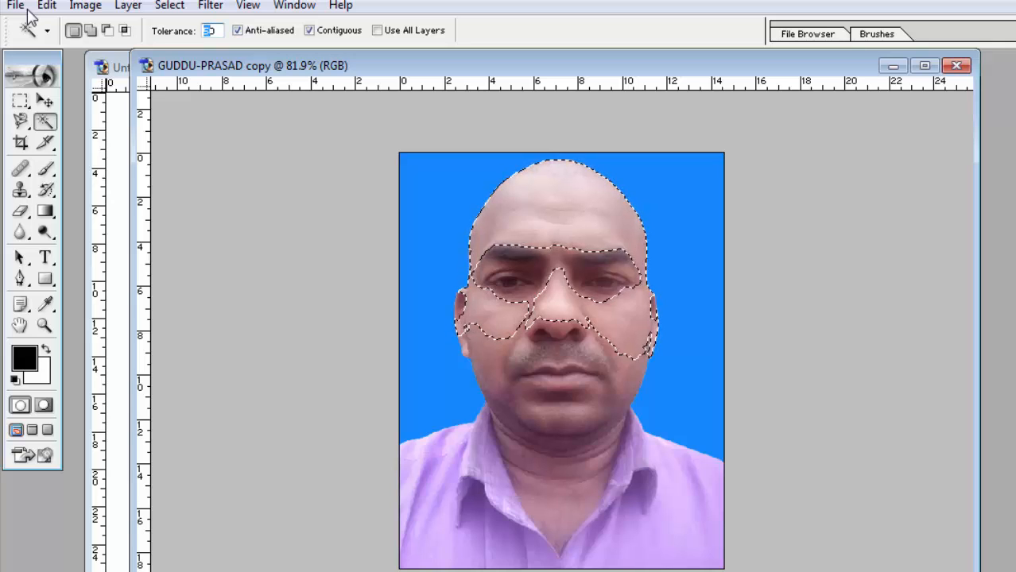
key(BackSpace)
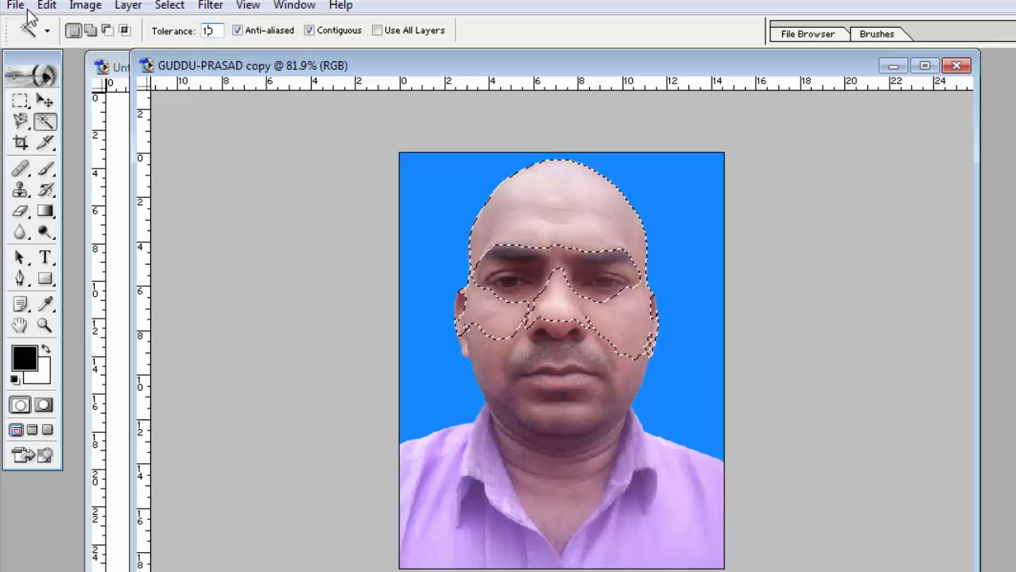
text(0)
key(ctrl+d)
click(560, 179)
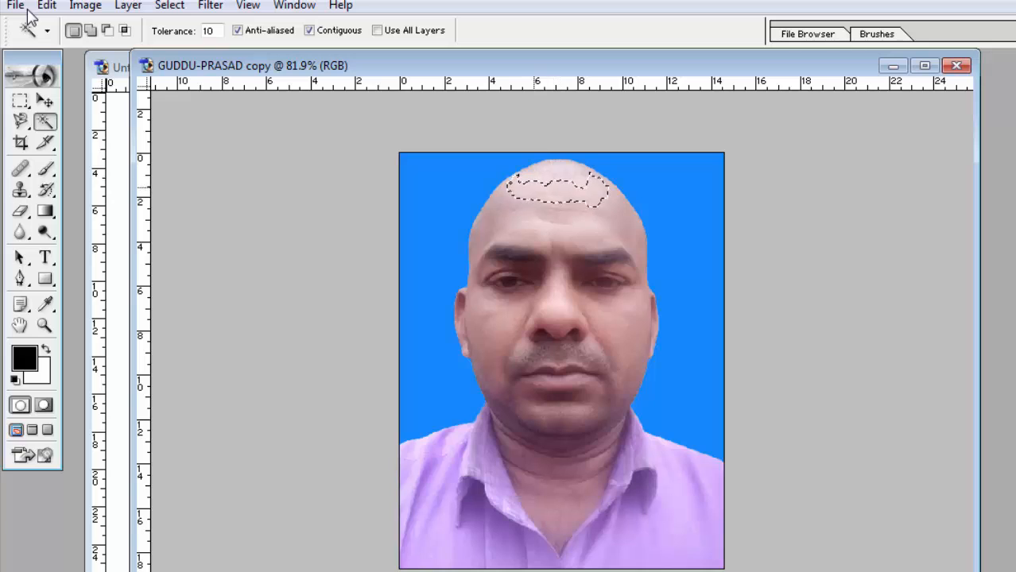
Sample different spots of skin on the forehead, nose and cheek with the Magic Wand at tolerance 10
click(521, 215)
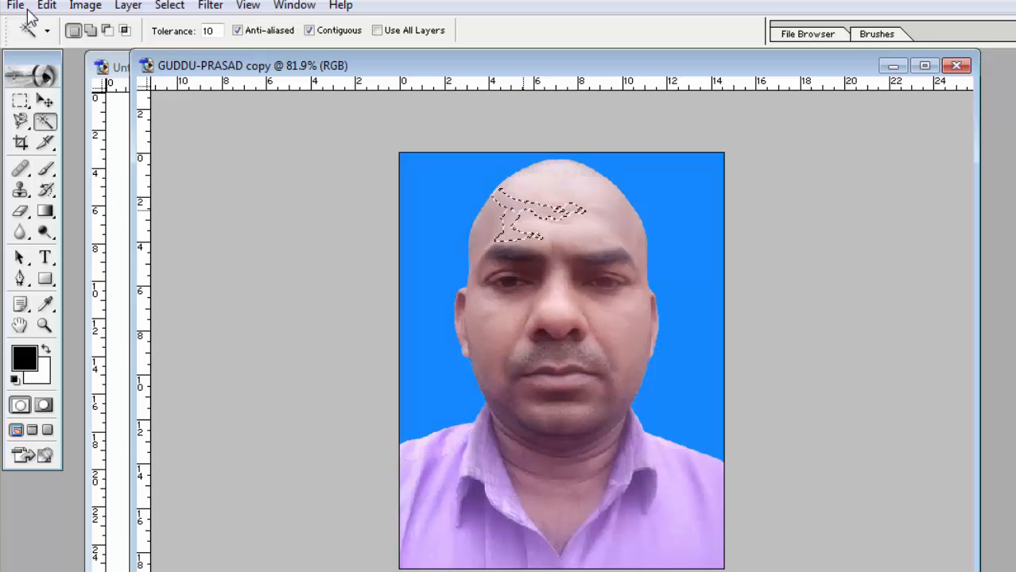
click(484, 234)
click(566, 228)
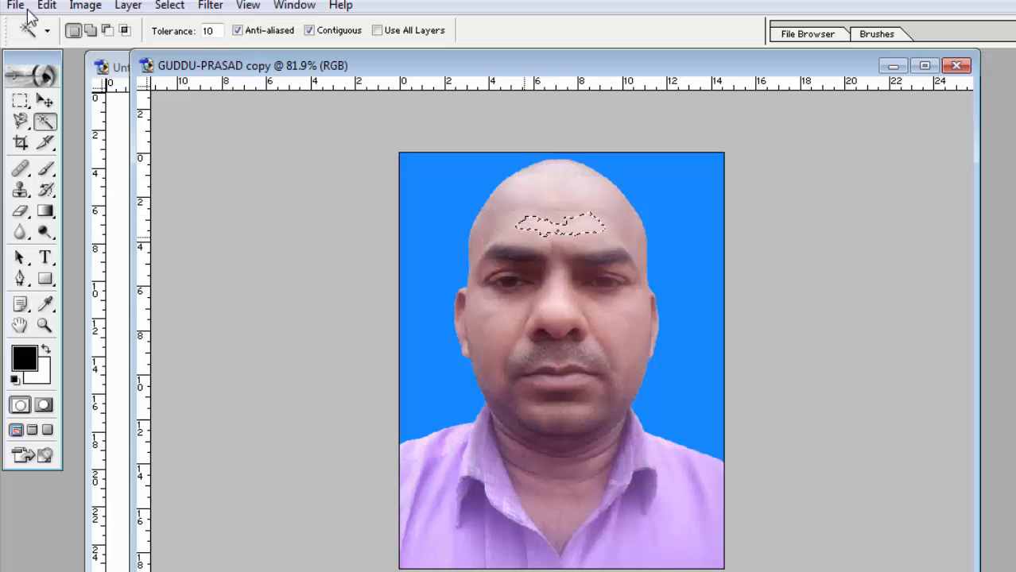
click(548, 238)
click(556, 291)
click(549, 208)
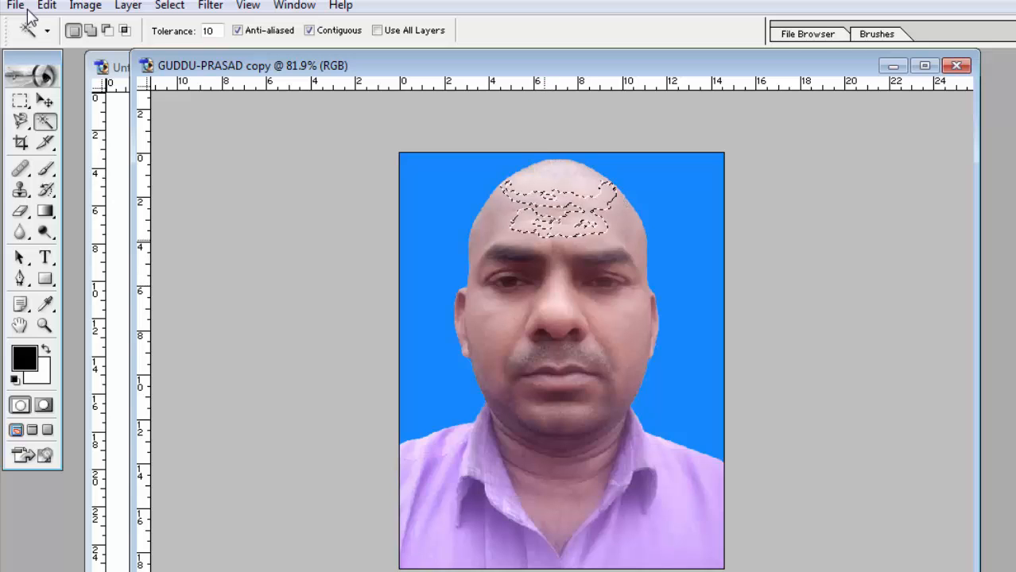
click(499, 312)
click(521, 209)
click(521, 200)
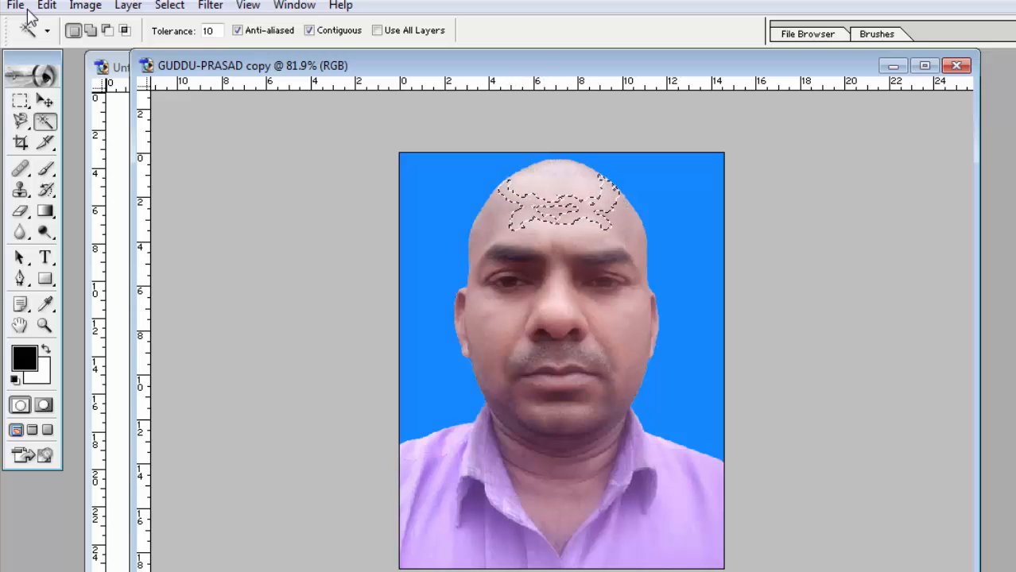
Set the Magic Wand tolerance to 30, select the facial skin, and add the forehead, nose and cheek areas to the selection
double_click(208, 30)
text(35)
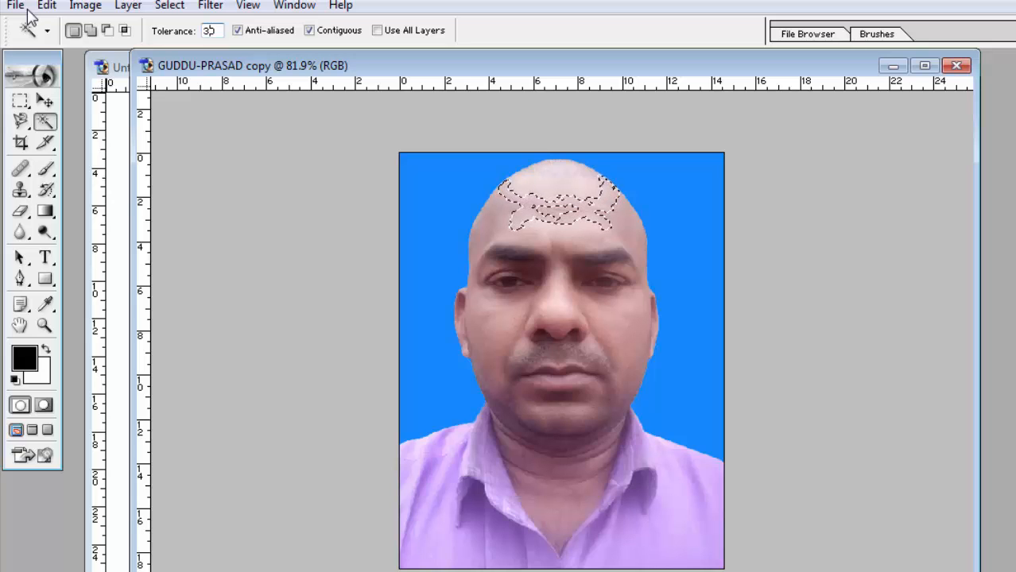
key(BackSpace)
text(0)
click(493, 302)
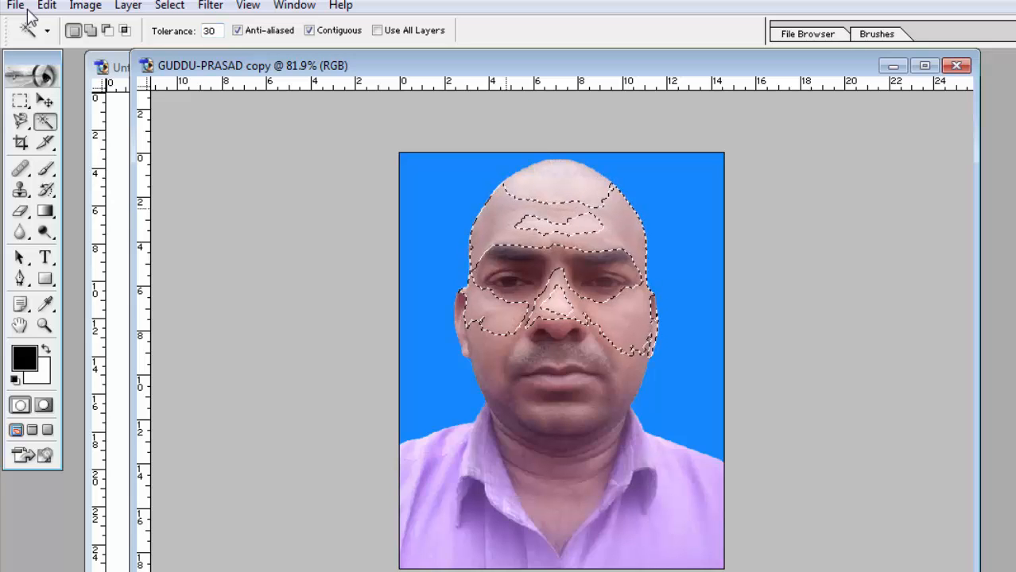
shift+click(559, 195)
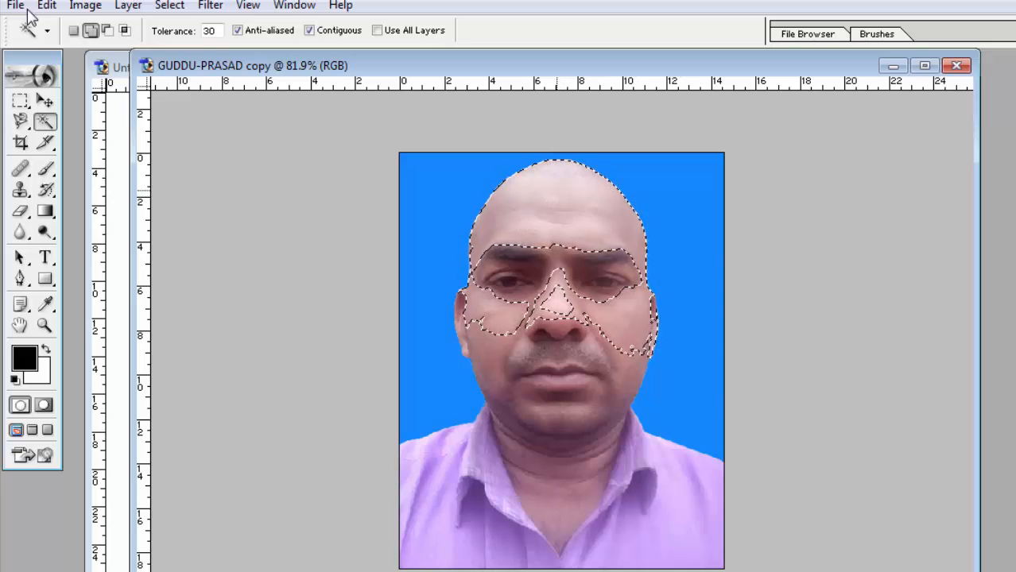
shift+click(556, 299)
shift+click(508, 322)
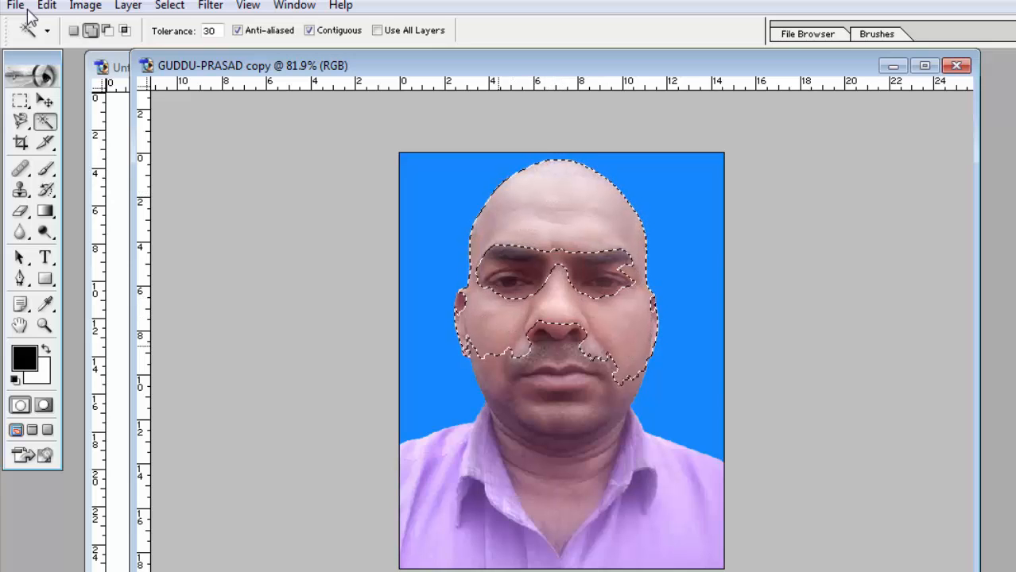
Add the mouth area, chin, neck, nostrils and one eye with its eyebrow to the face selection
shift+click(528, 275)
shift+click(556, 377)
shift+click(549, 441)
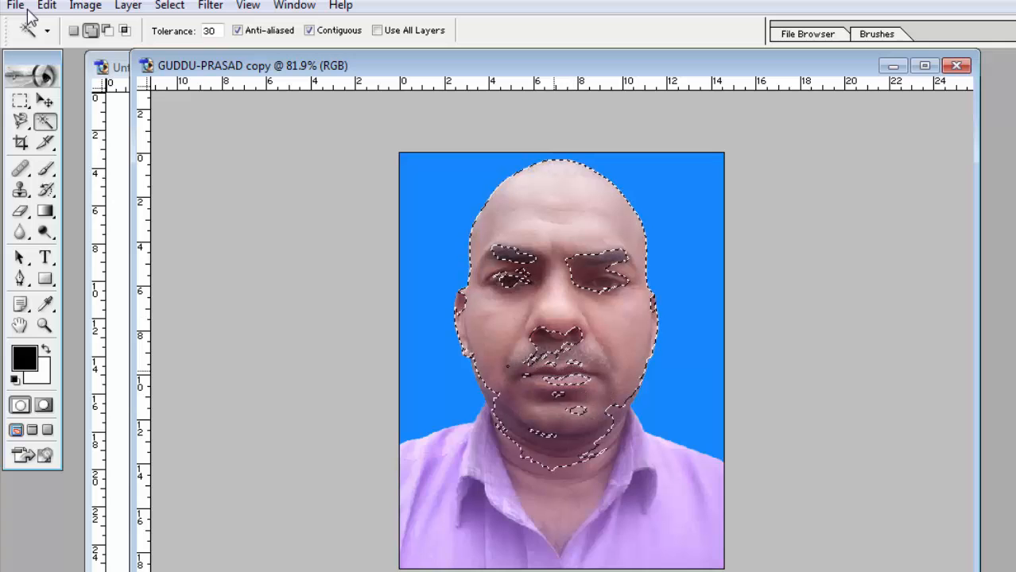
shift+click(588, 477)
shift+click(550, 339)
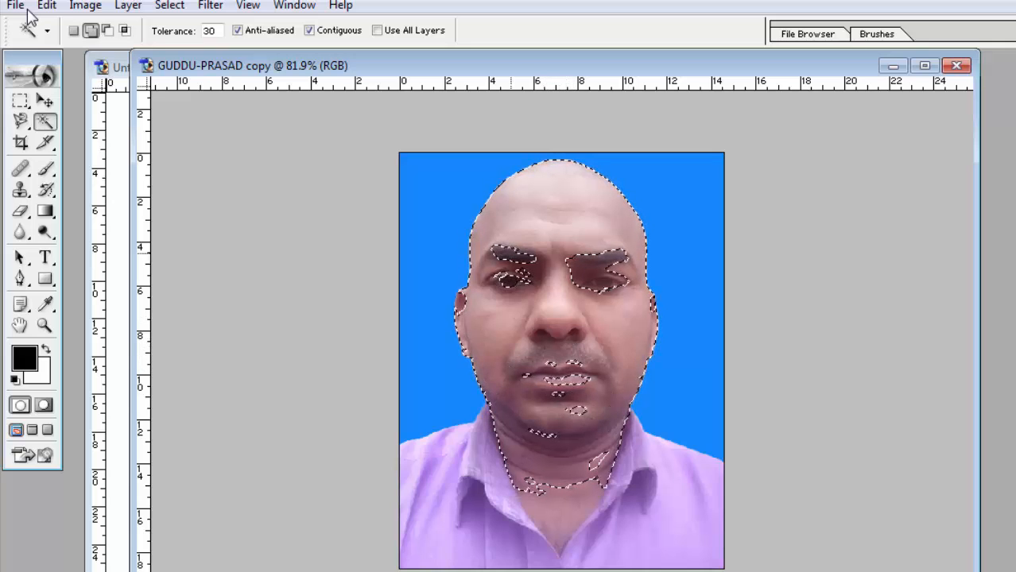
shift+click(509, 254)
shift+click(511, 277)
Set the Magic Wand tolerance to 50 and add the remaining eye, eyebrow, ear, lip and neck areas to the selection
double_click(208, 30)
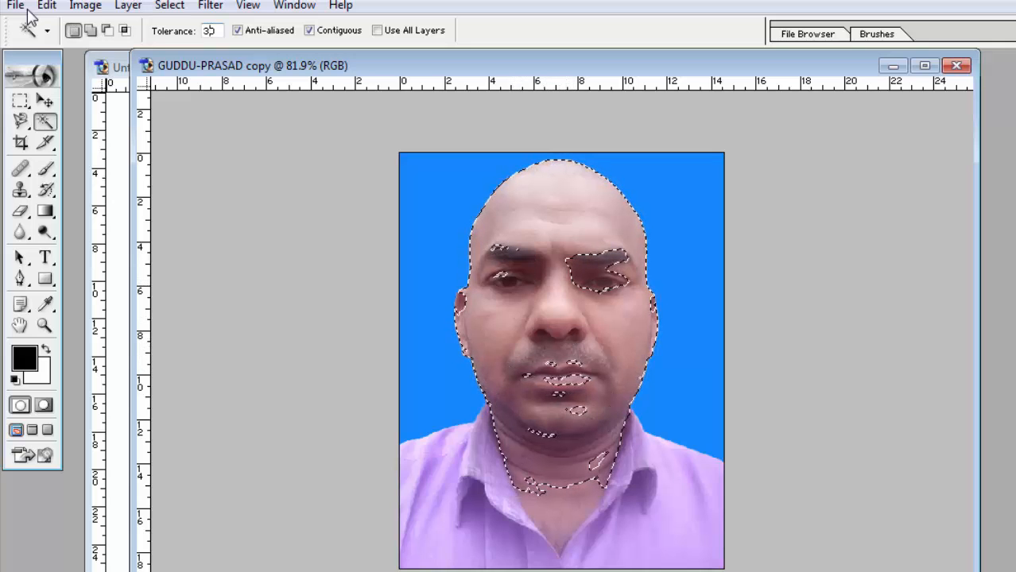
text(50)
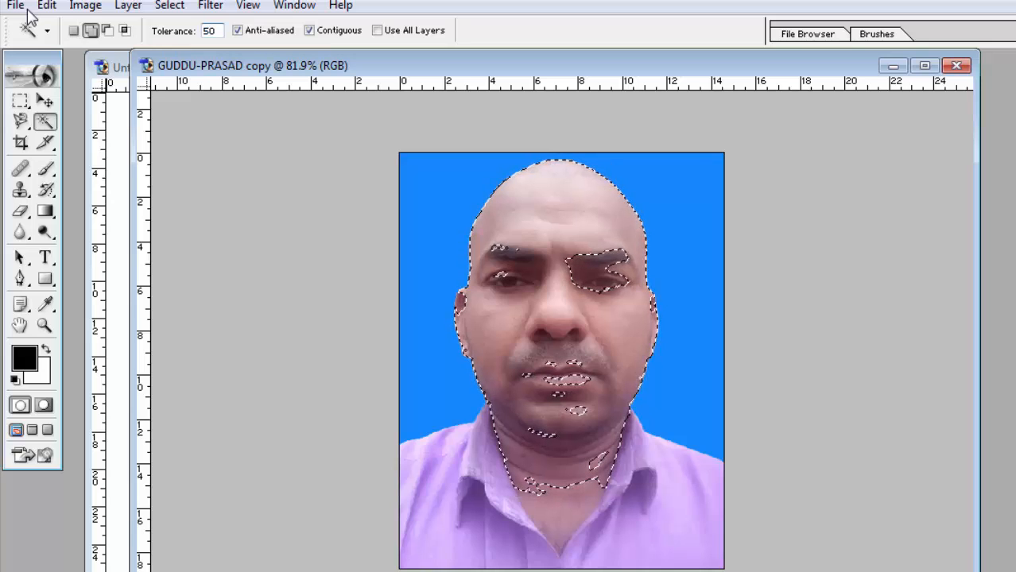
shift+click(594, 270)
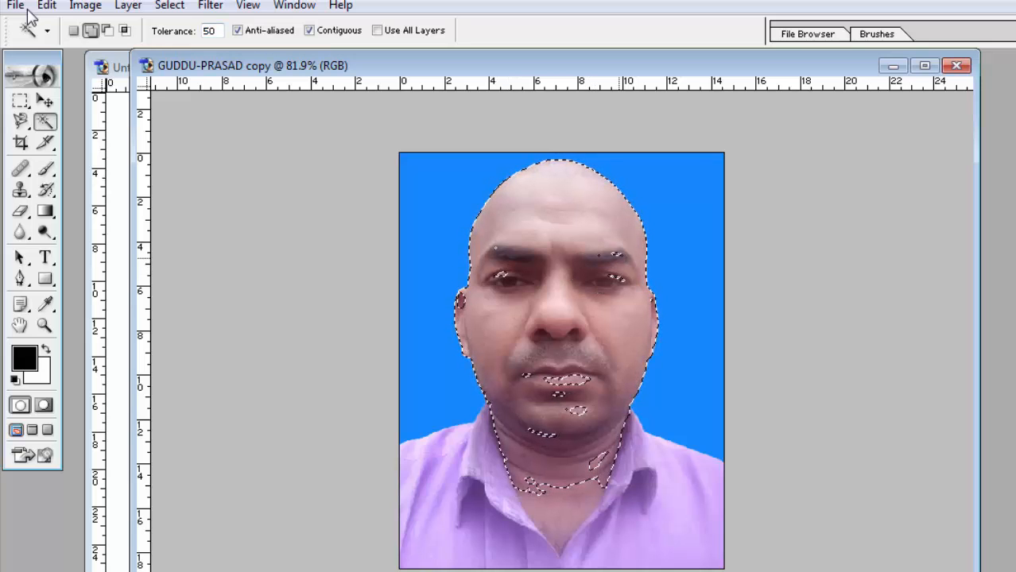
shift+click(605, 268)
shift+click(496, 259)
shift+click(458, 309)
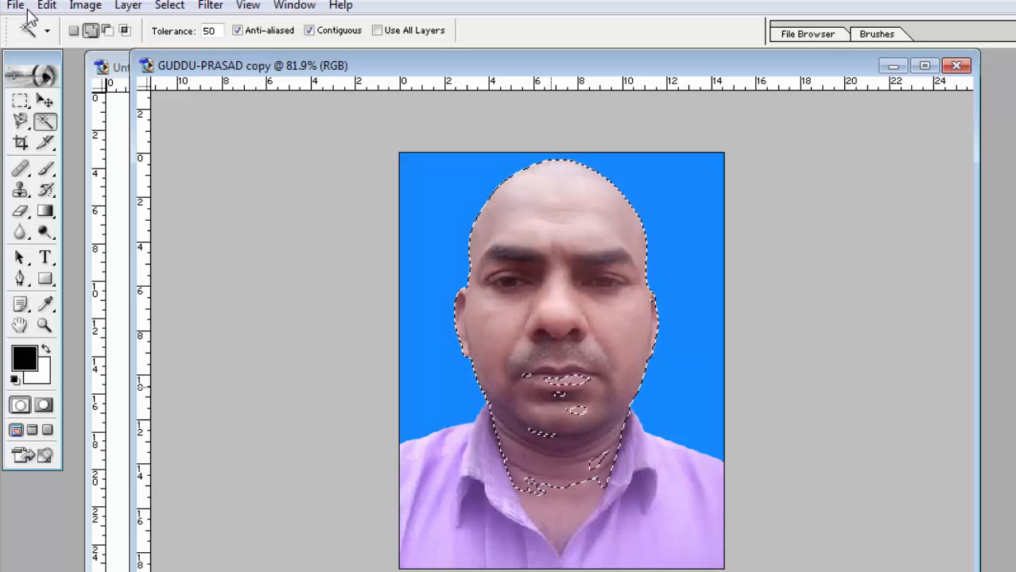
shift+click(566, 379)
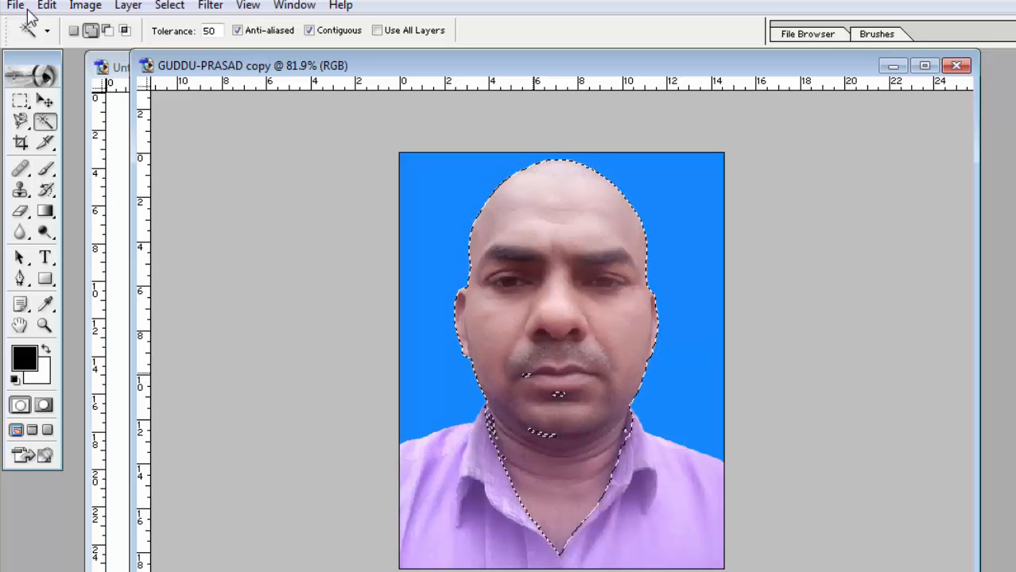
shift+click(545, 444)
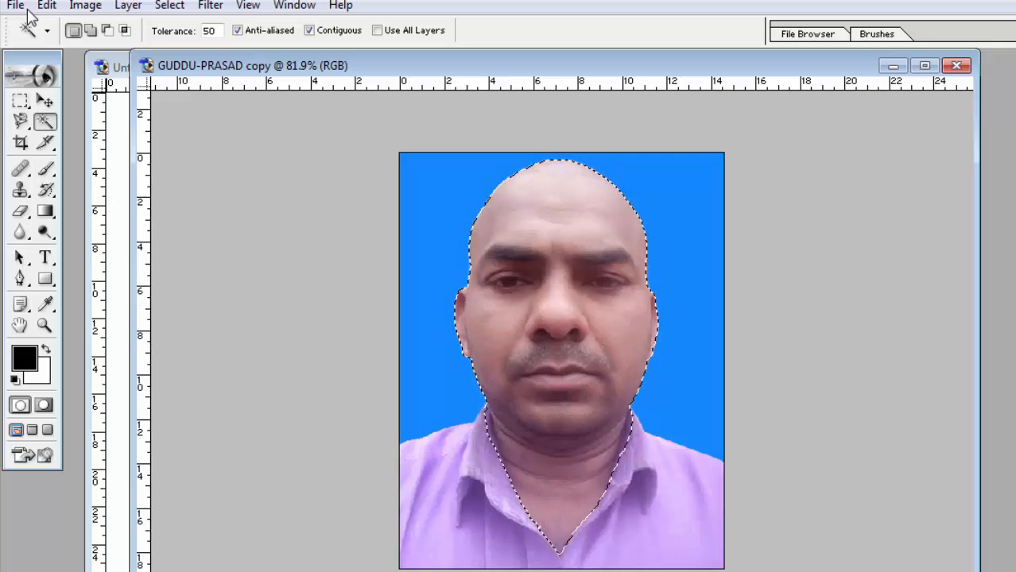
Try shifting the selected head and neck to the right and slightly up with the Move tool
click(45, 100)
drag(572, 257, 597, 254)
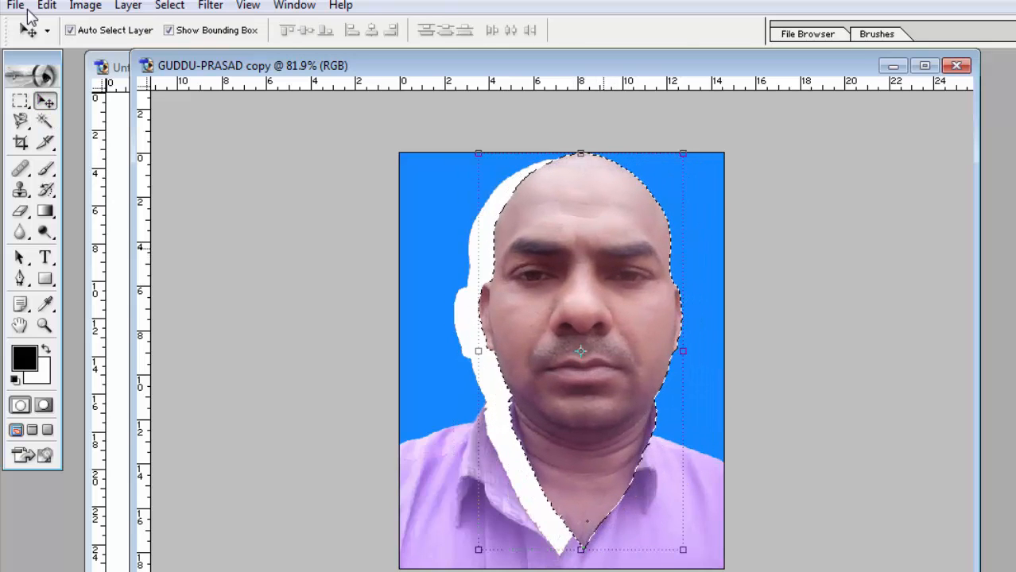
key(ctrl+z)
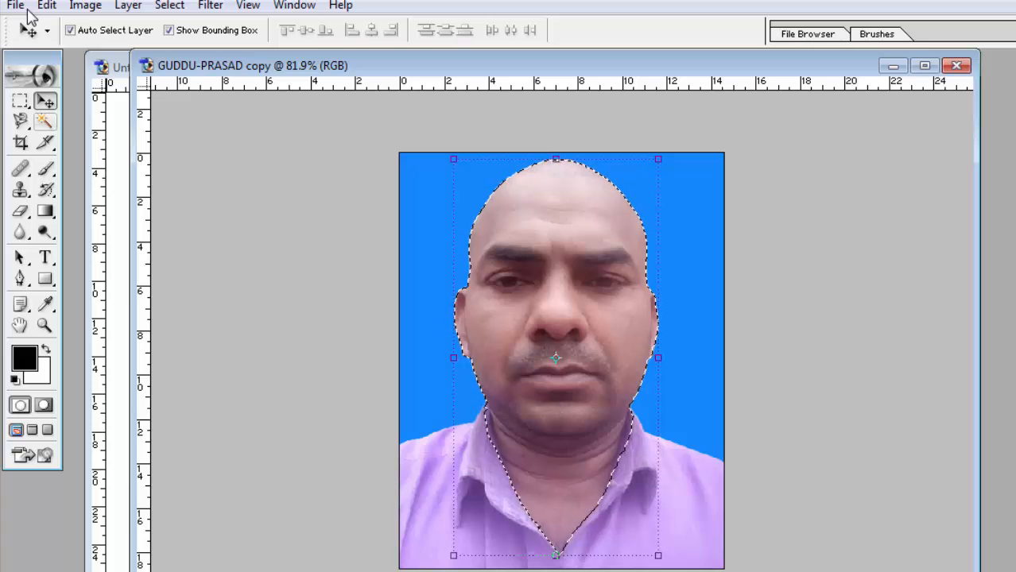
Select the portrait's blue background with the Magic Wand
click(45, 122)
click(444, 197)
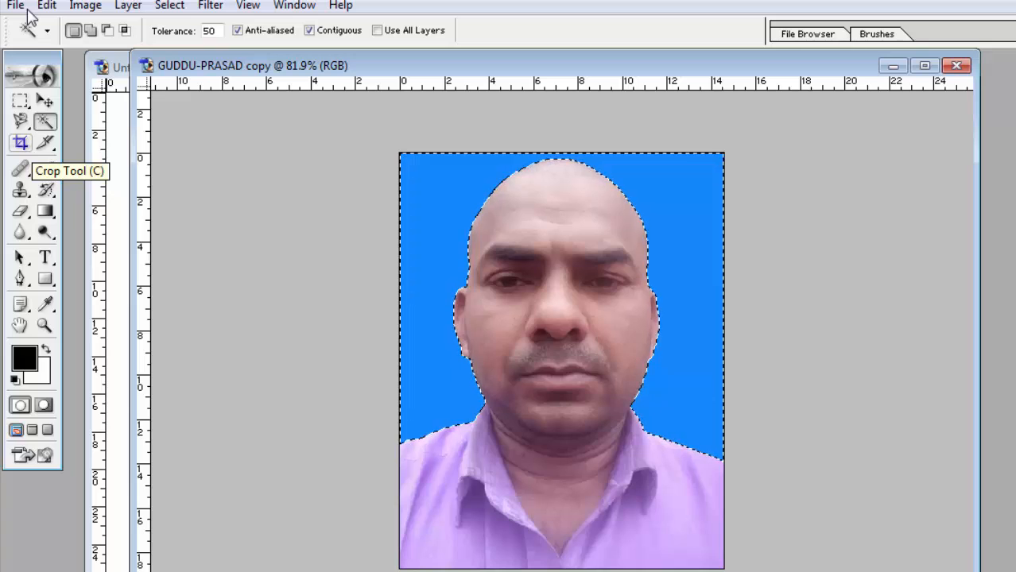
Activate the Crop tool and clear its preset width, height and resolution
key(c)
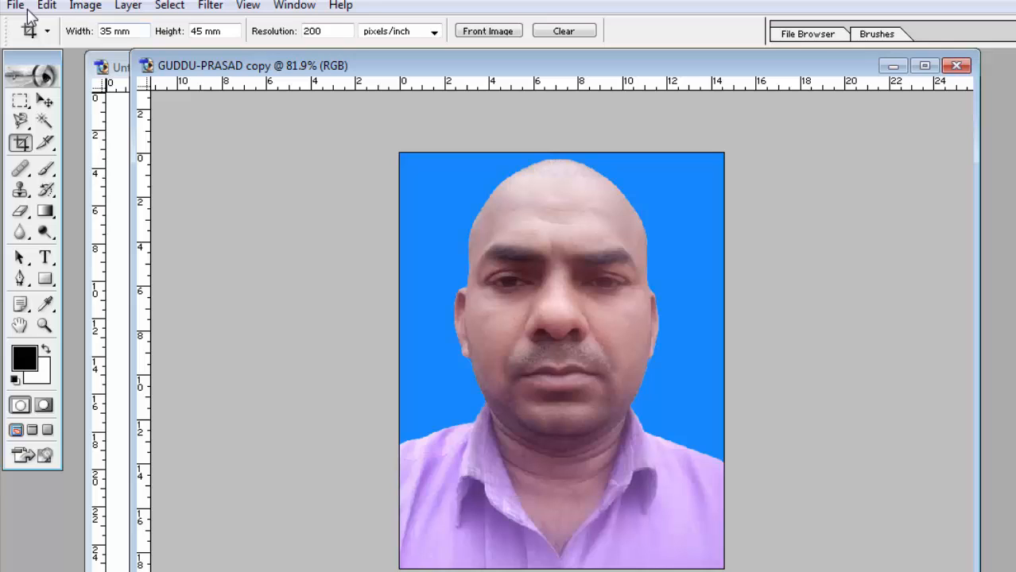
key(Tab)
text(3)
key(Tab)
key(Tab)
key(Tab)
key(Tab)
key(Tab)
key(Tab)
key(space)
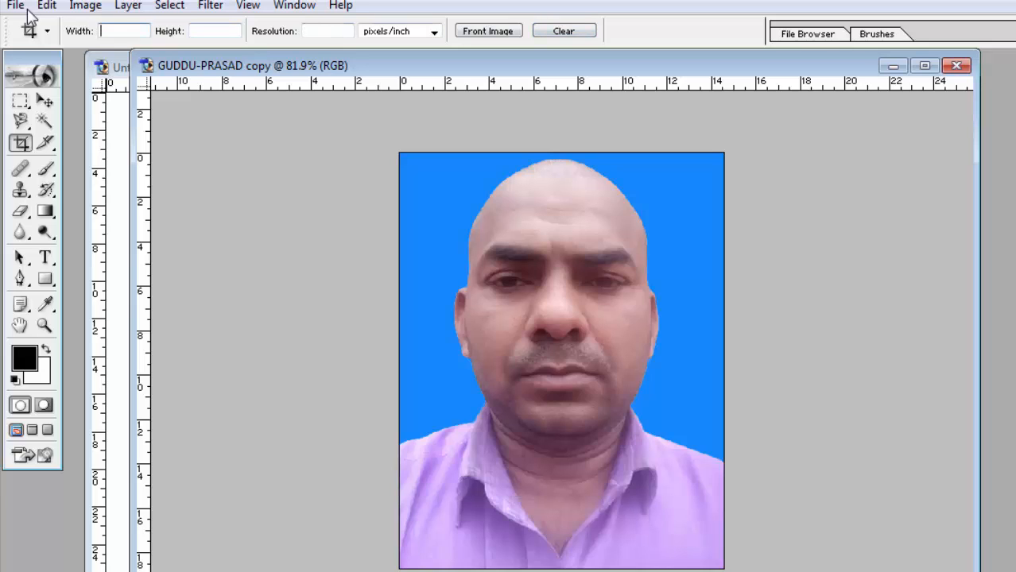
Set the crop size to 35 mm wide, 45 mm high at 300 pixels/inch and crop the portrait along its full borders
text(35 mm)
key(Tab)
text(45 mm)
key(Tab)
text(300)
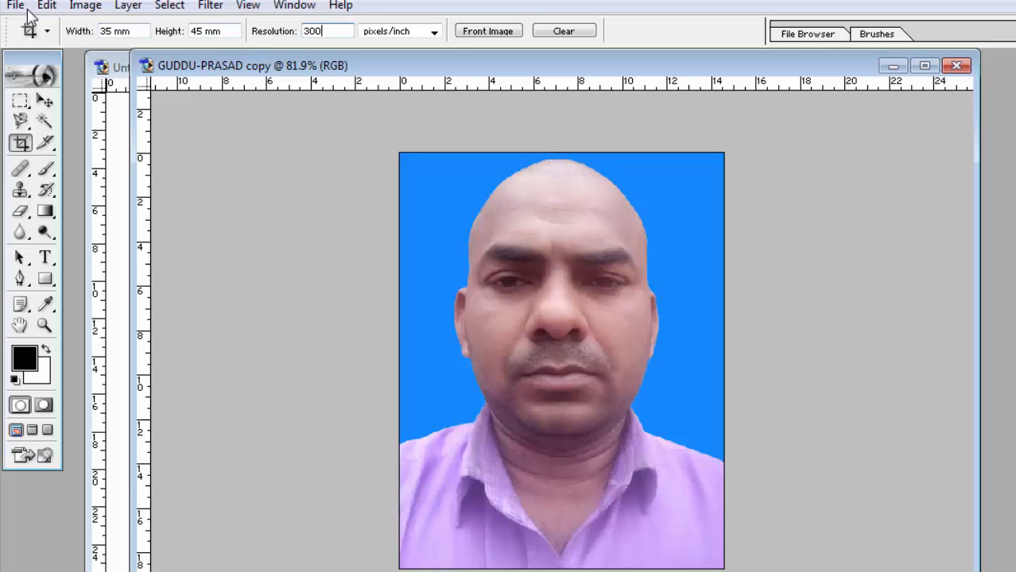
key(Tab)
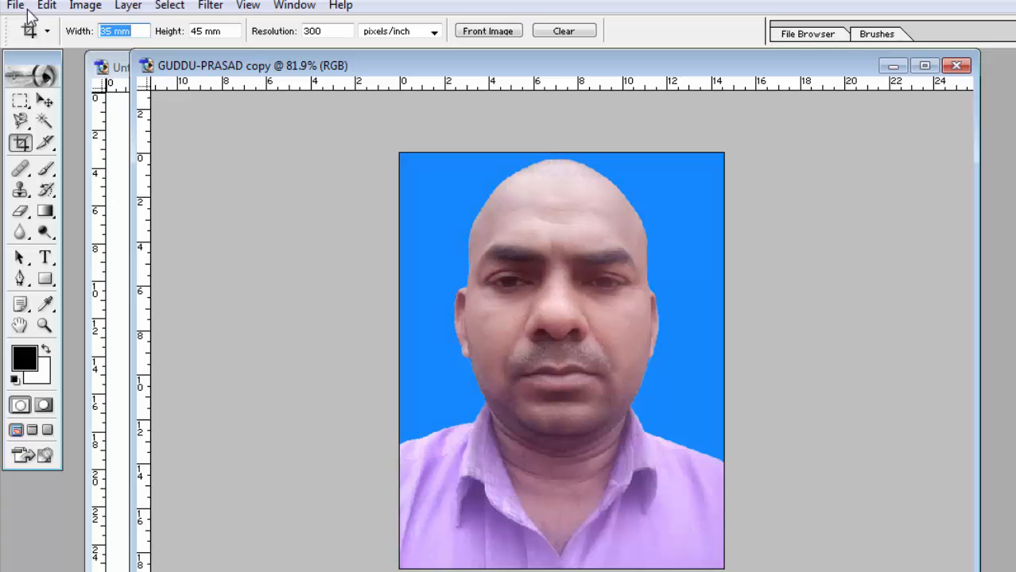
drag(399, 154, 723, 569)
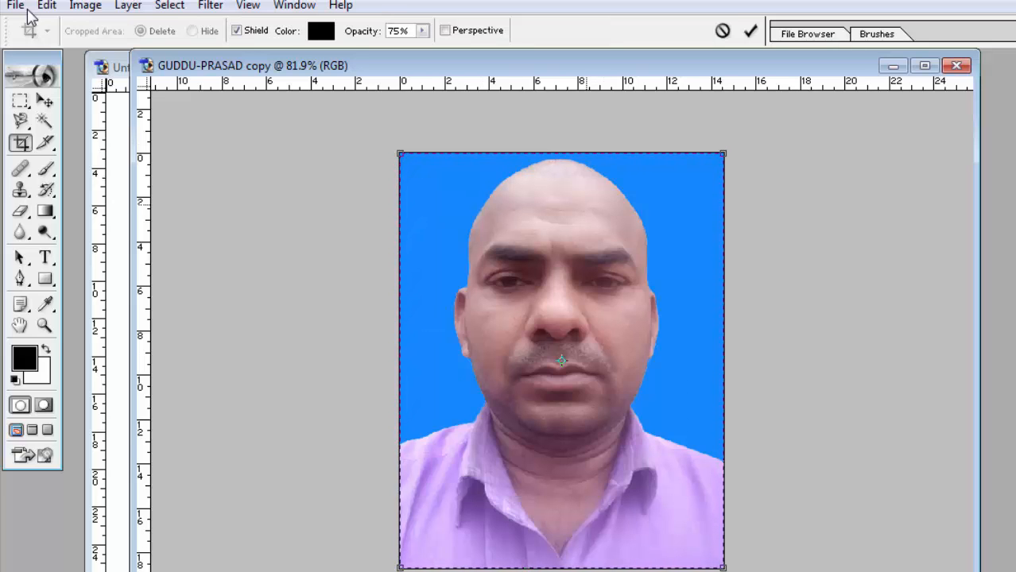
key(Return)
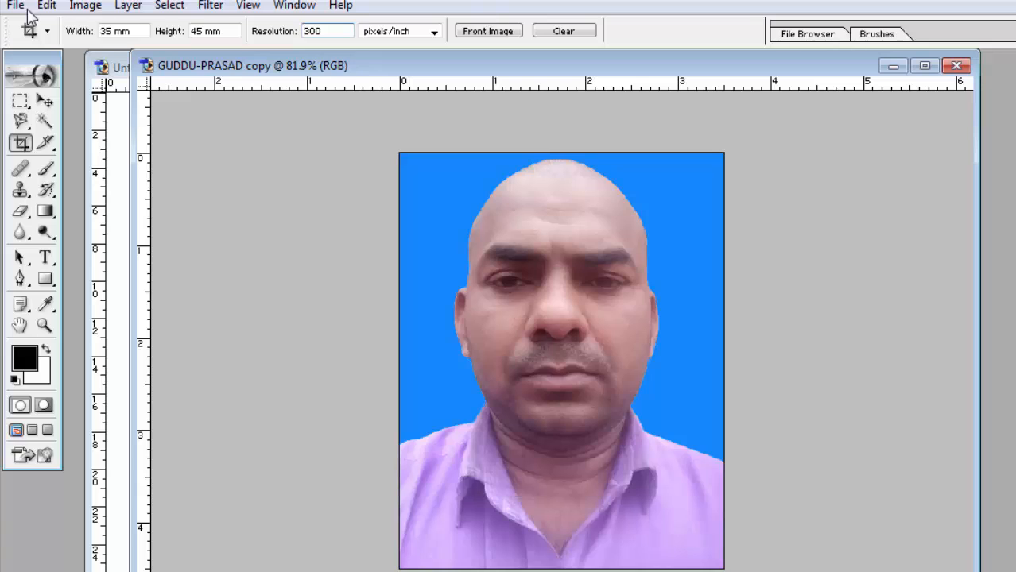
Set the crop resolution to 200 pixels/inch and crop the whole portrait again
key(shift+Right)
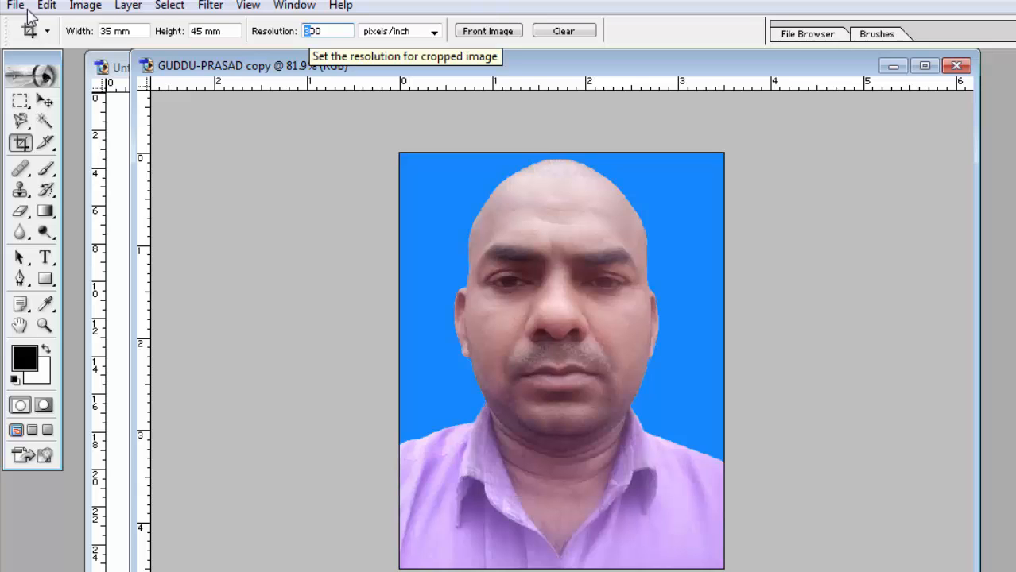
text(2)
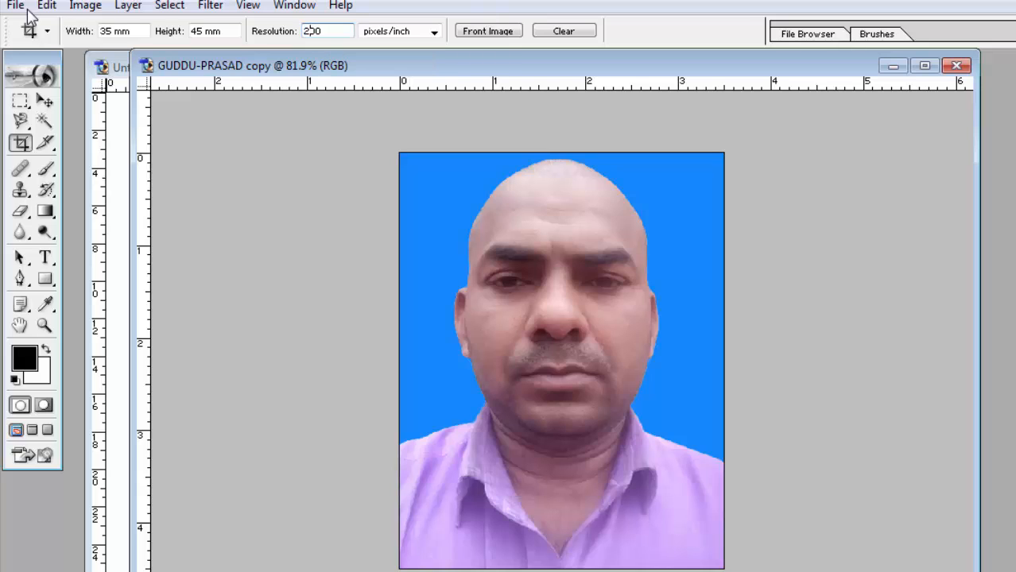
key(Return)
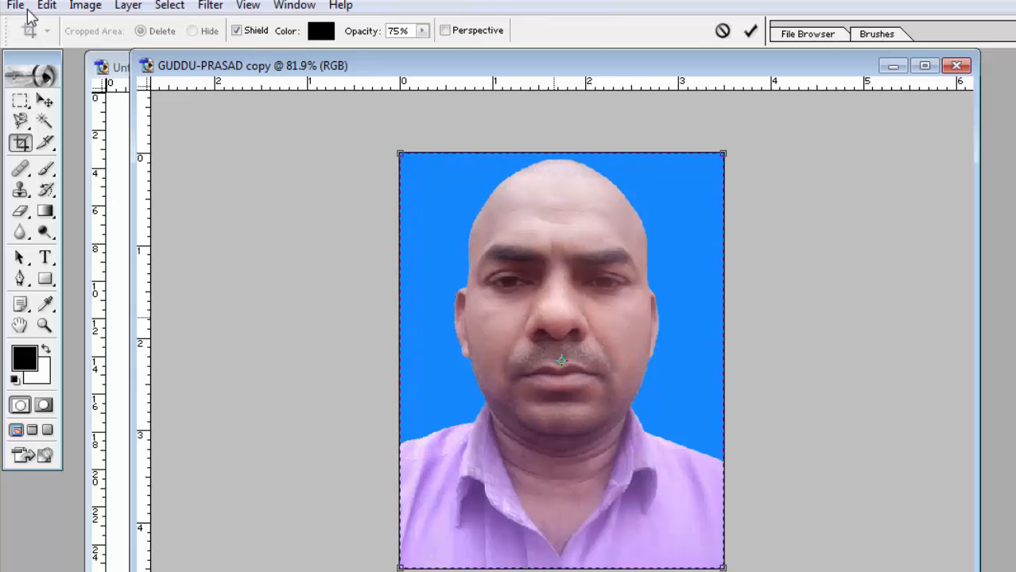
key(Return)
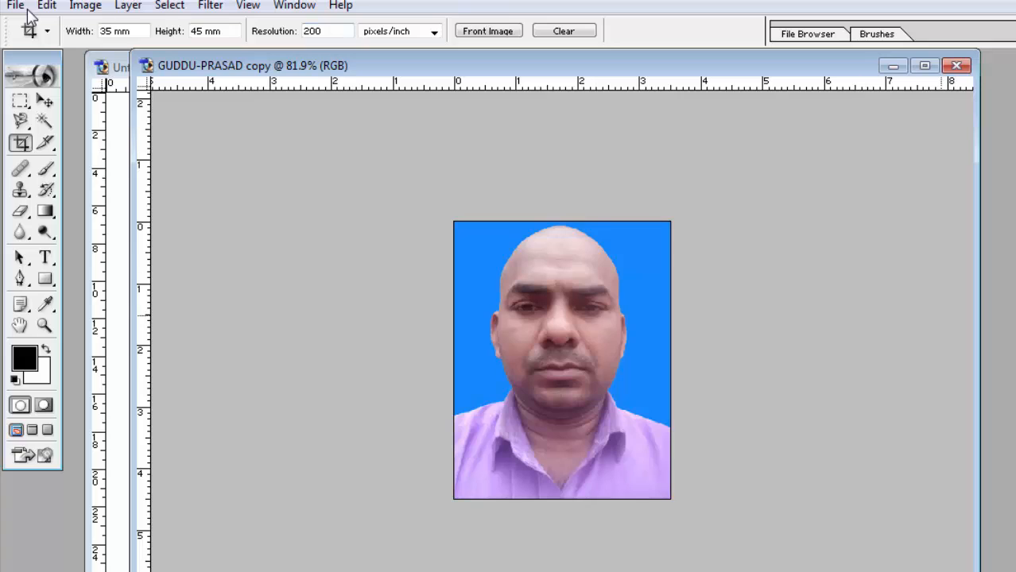
key(ctrl+plus)
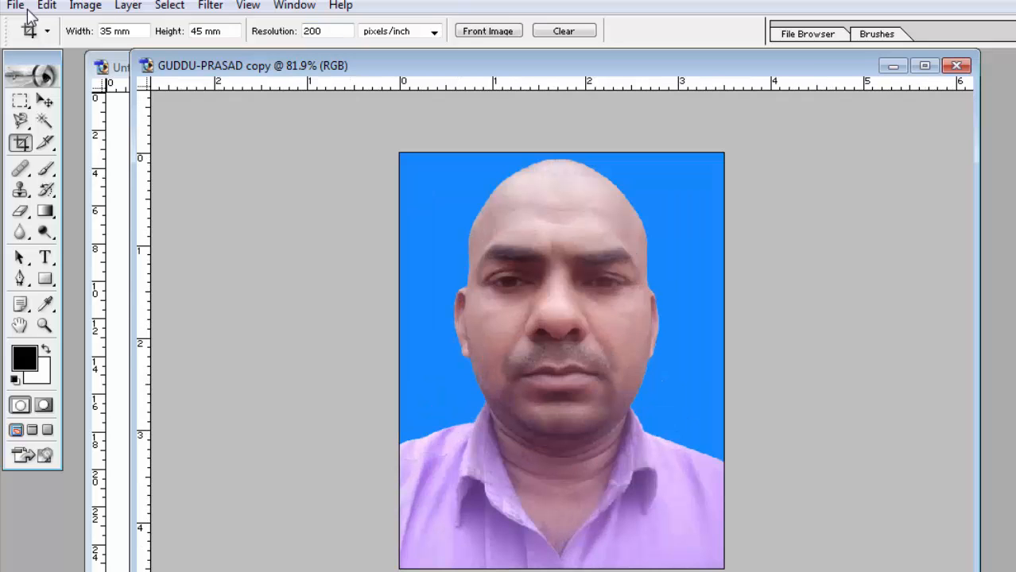
key(Tab)
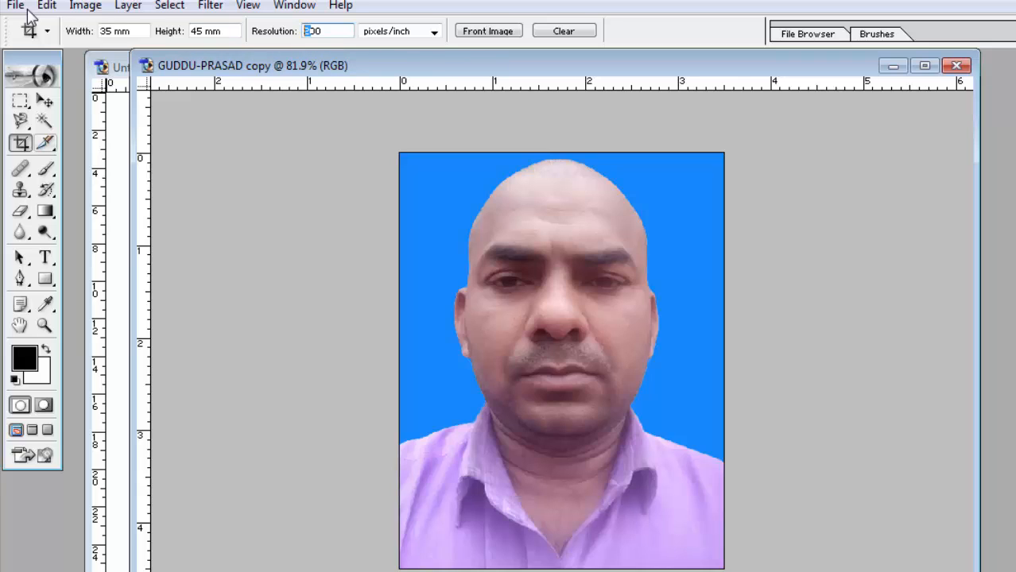
Draw a slice over the lower face and upper shirt with the Slice tool and extend it to the portrait's left edge
click(45, 142)
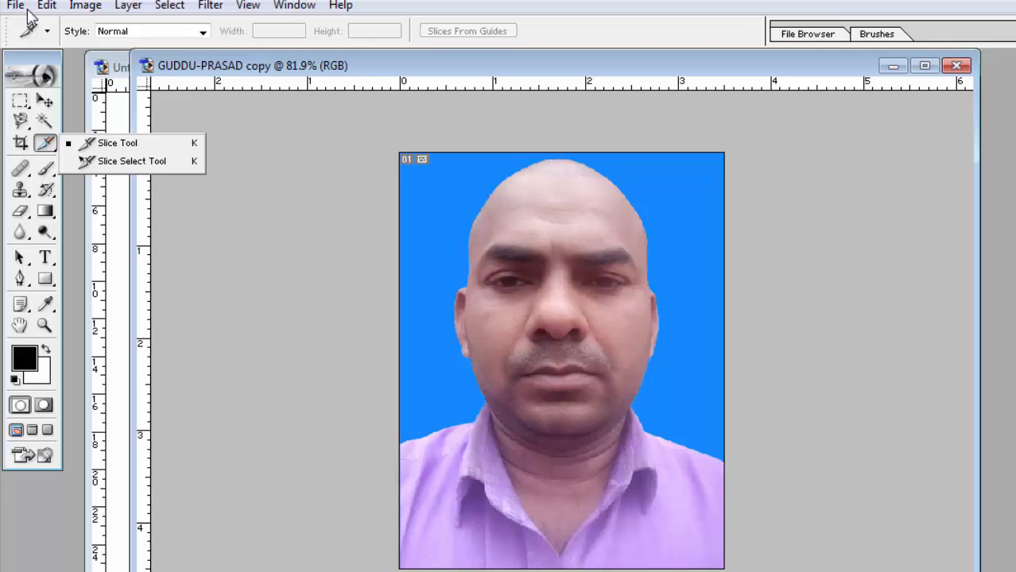
click(28, 10)
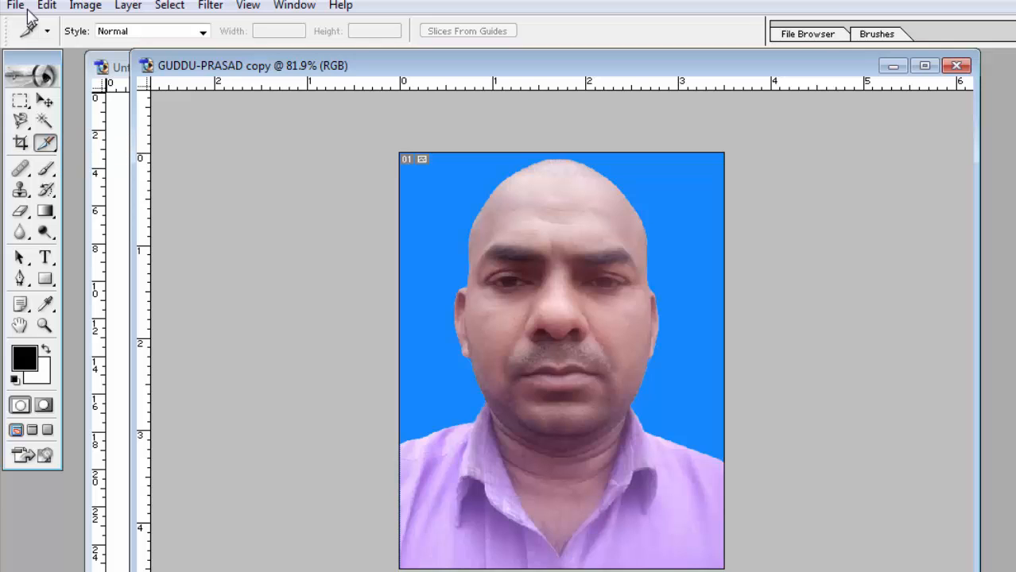
right_click(45, 143)
click(378, 260)
mouse_move(421, 299)
mouse_down()
mouse_move(741, 511)
mouse_move(724, 513)
mouse_up()
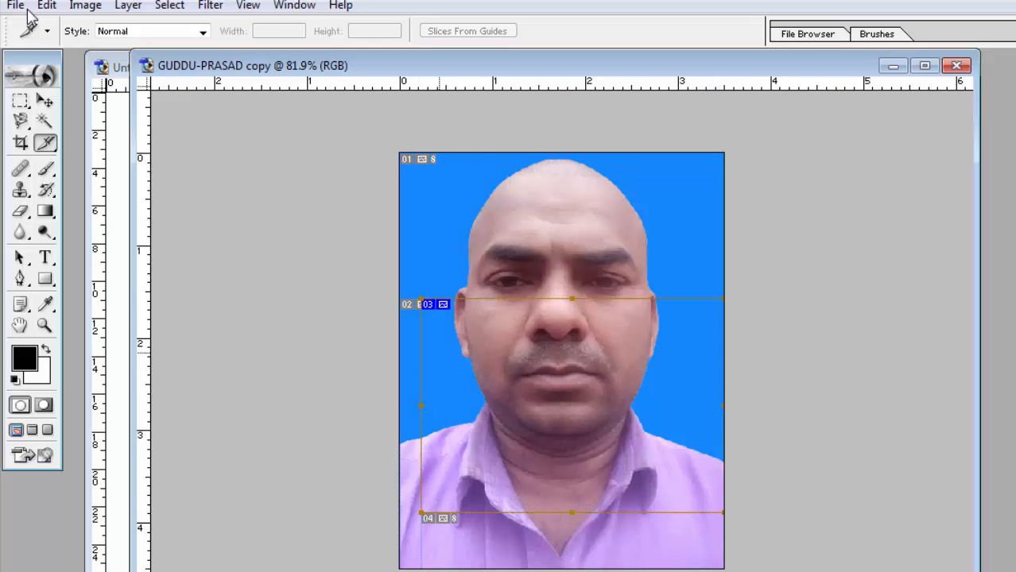
drag(421, 348, 392, 348)
drag(400, 359, 399, 359)
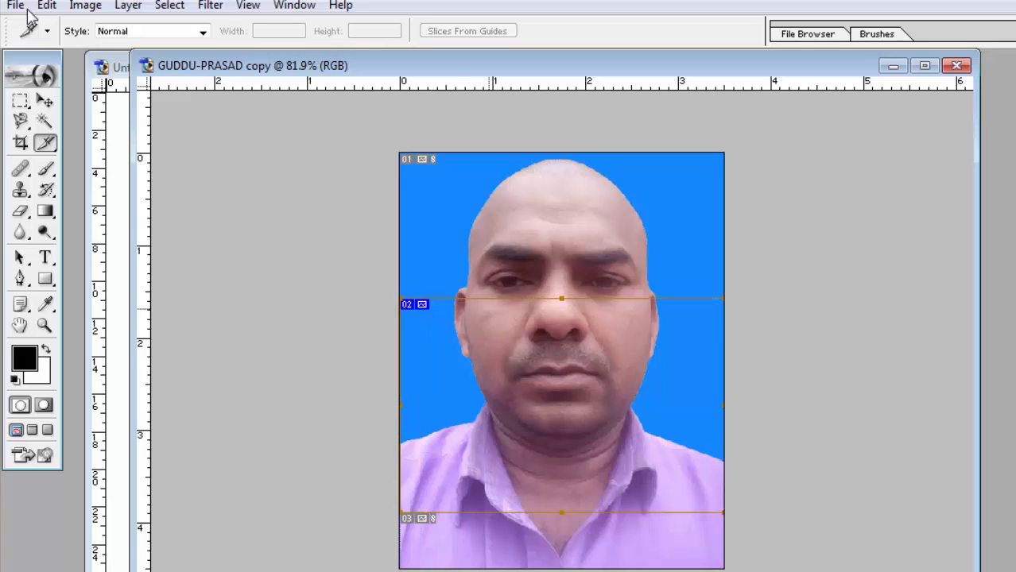
Resize the slice by moving its lower edge up to the neck and its upper edge up to the forehead
drag(553, 512, 561, 450)
drag(561, 299, 562, 245)
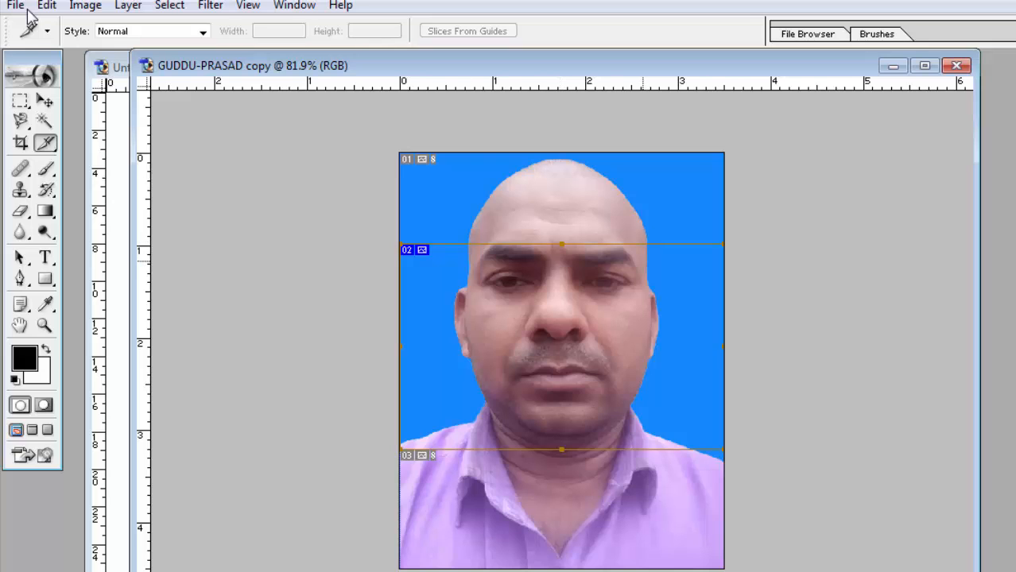
Open the sliced portrait in Save for Web and proceed to saving it in the JPEG format at High quality
click(23, 6)
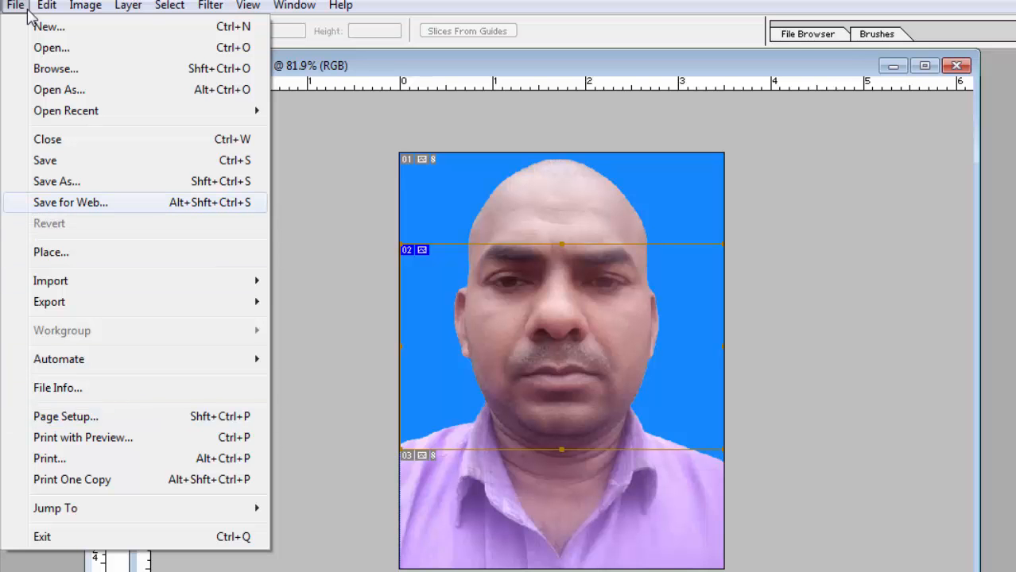
key(Return)
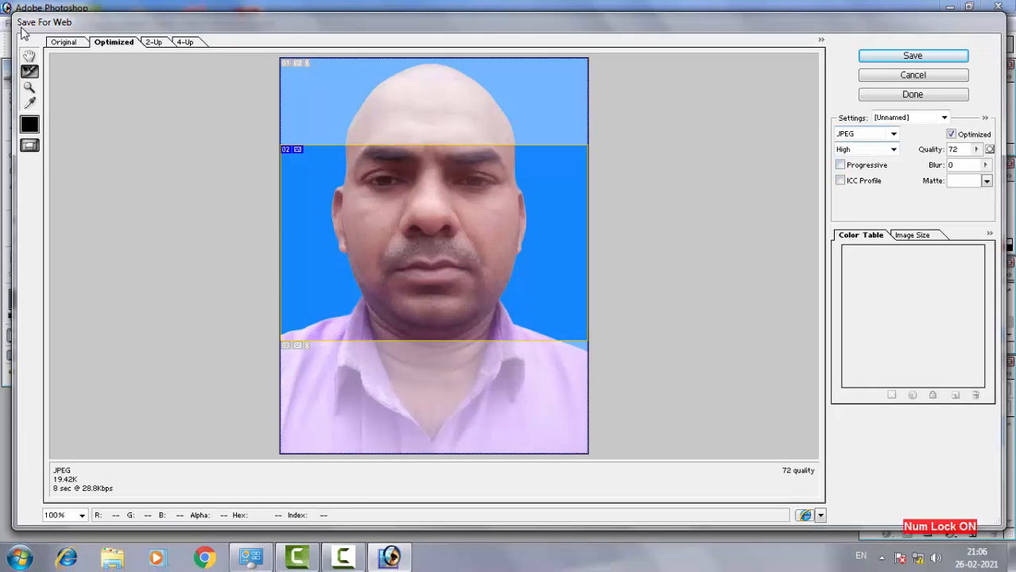
key(alt+Down)
key(Down)
key(Down)
key(Down)
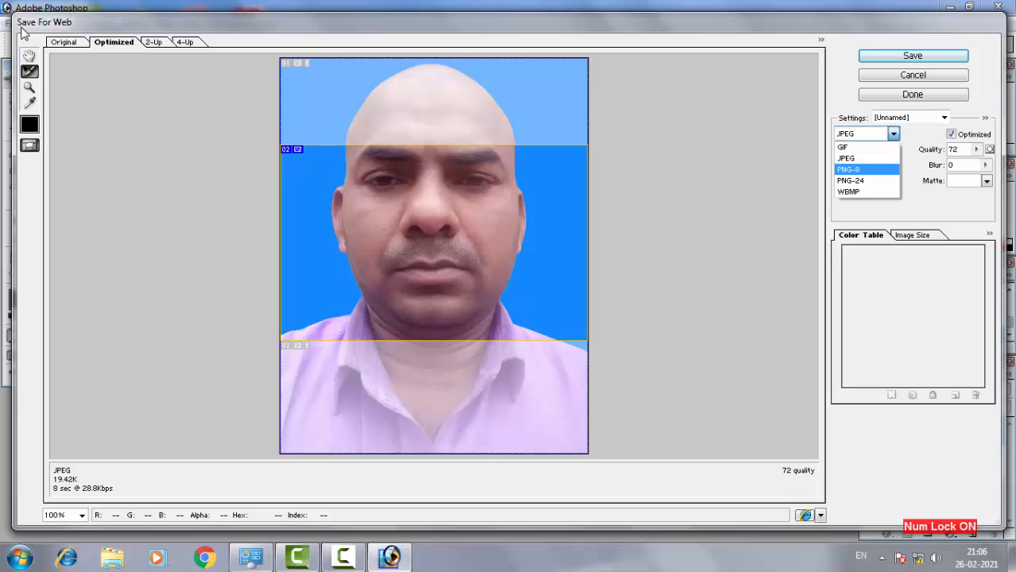
key(Escape)
key(Return)
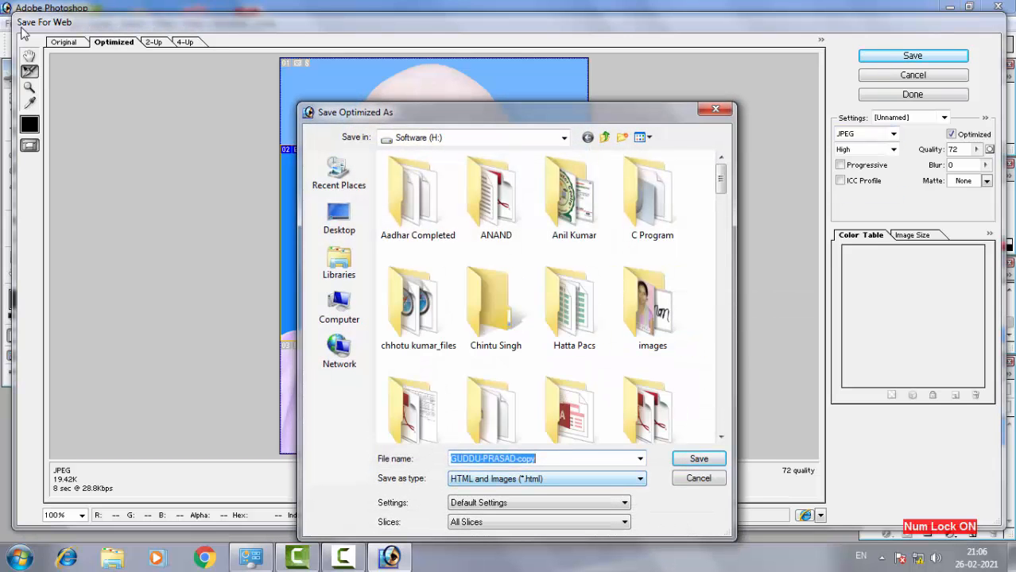
Create a folder named abc on the Desktop and save all slices in it as HTML and Images
key(Tab)
click(340, 219)
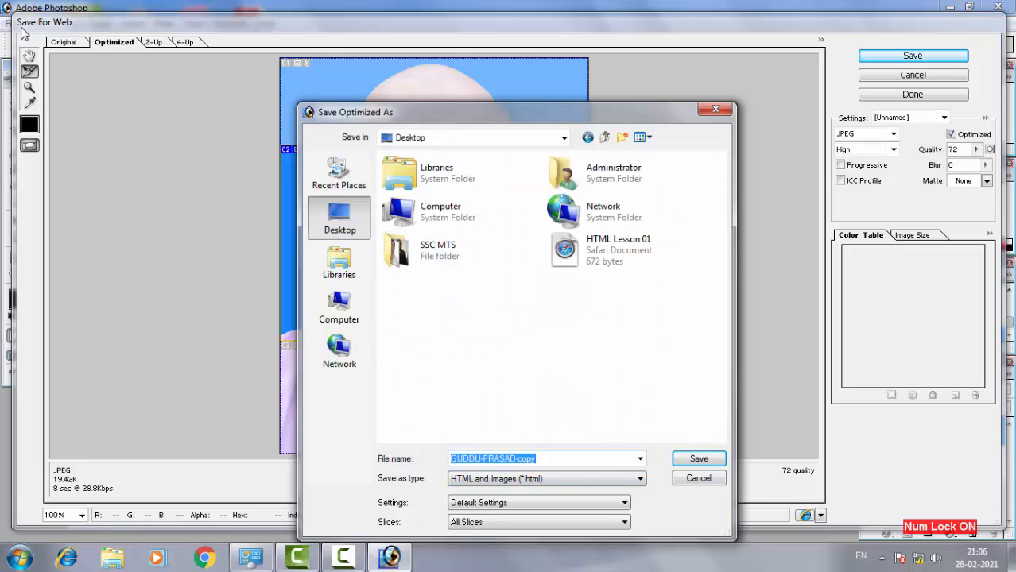
right_click(462, 296)
mouse_move(516, 414)
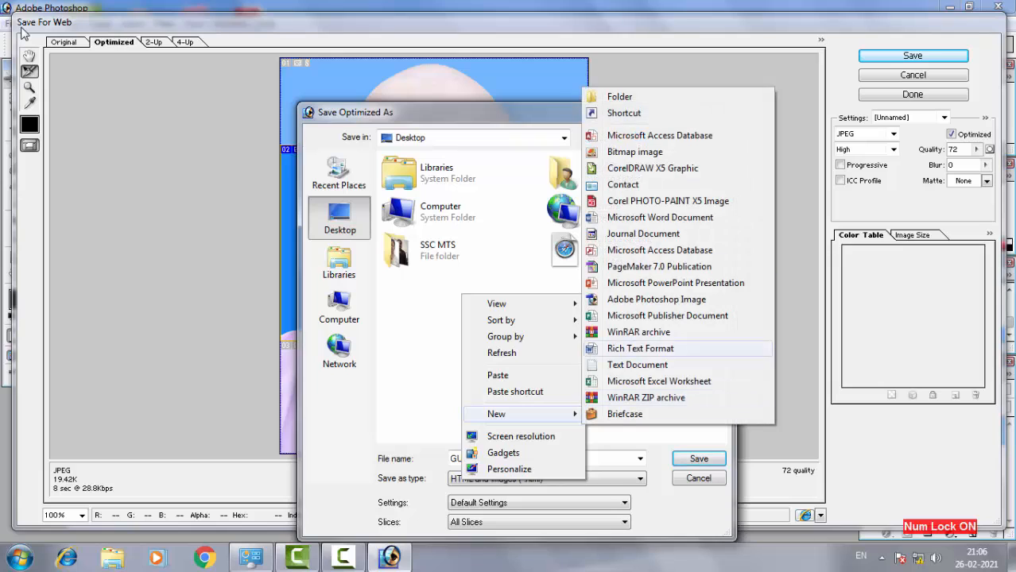
click(619, 96)
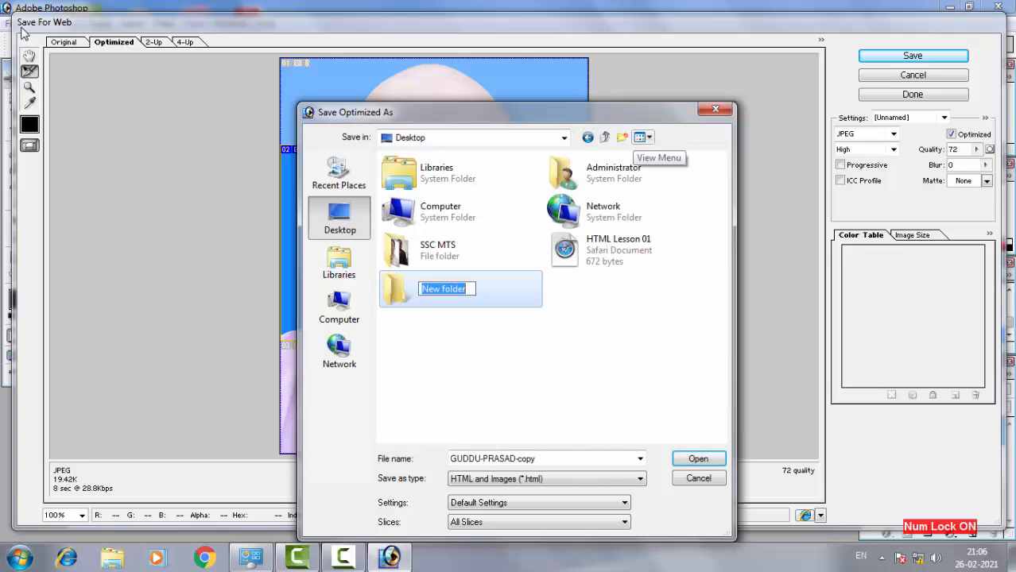
text(abc)
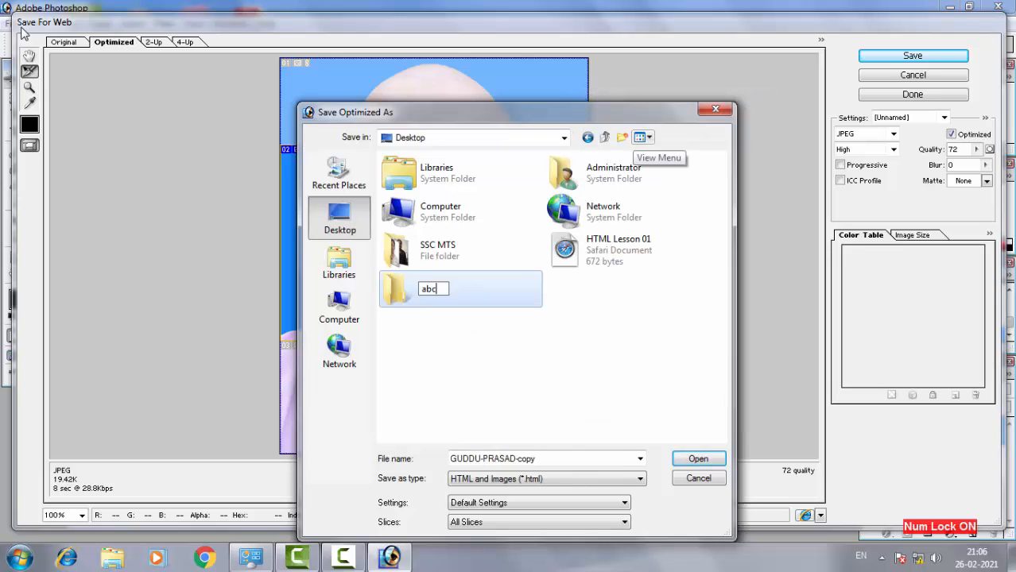
key(Return)
key(Return)
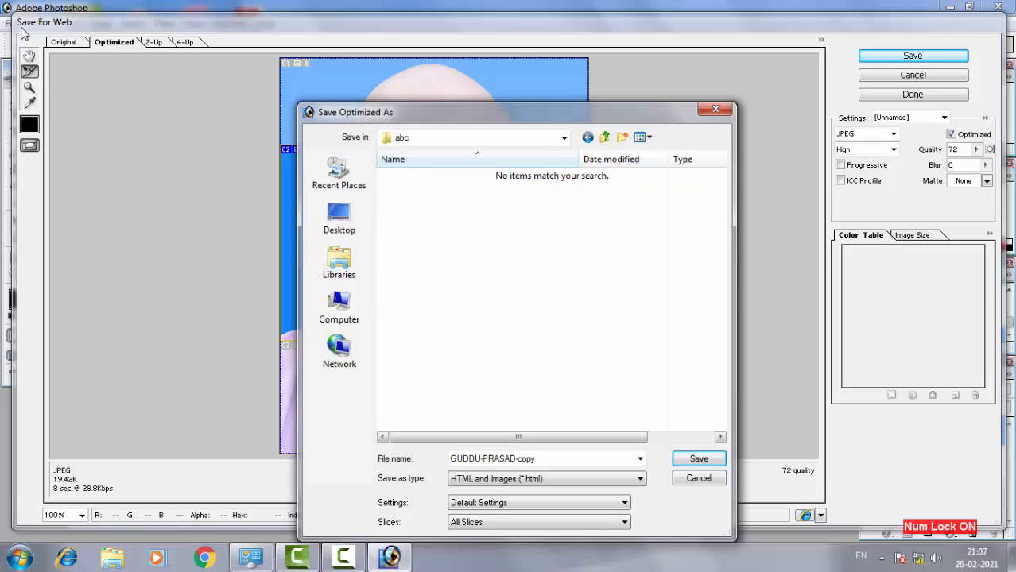
key(Return)
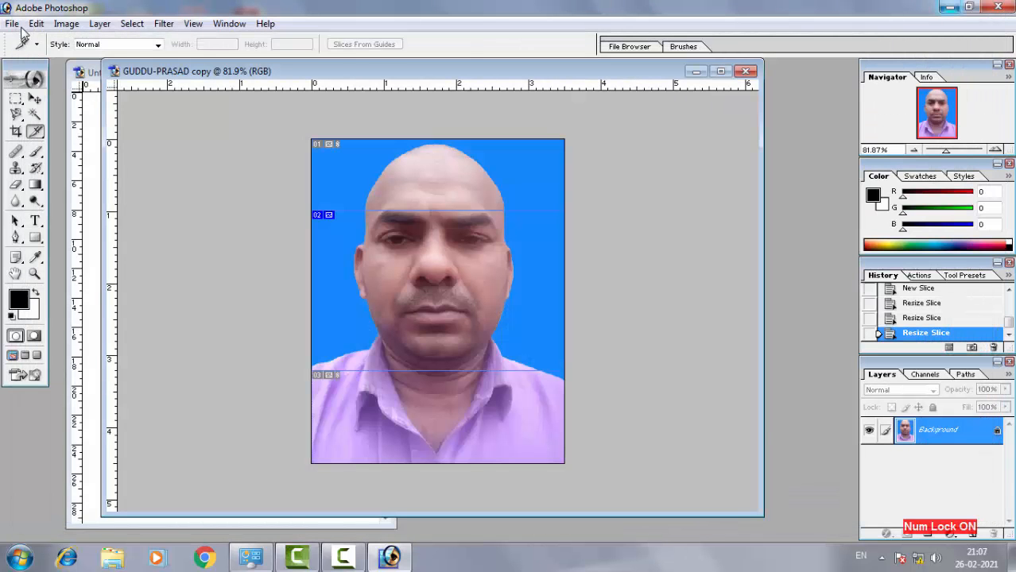
Switch to the desktop, open the abc folder and view the exported HTML page in Google Chrome
key(super+d)
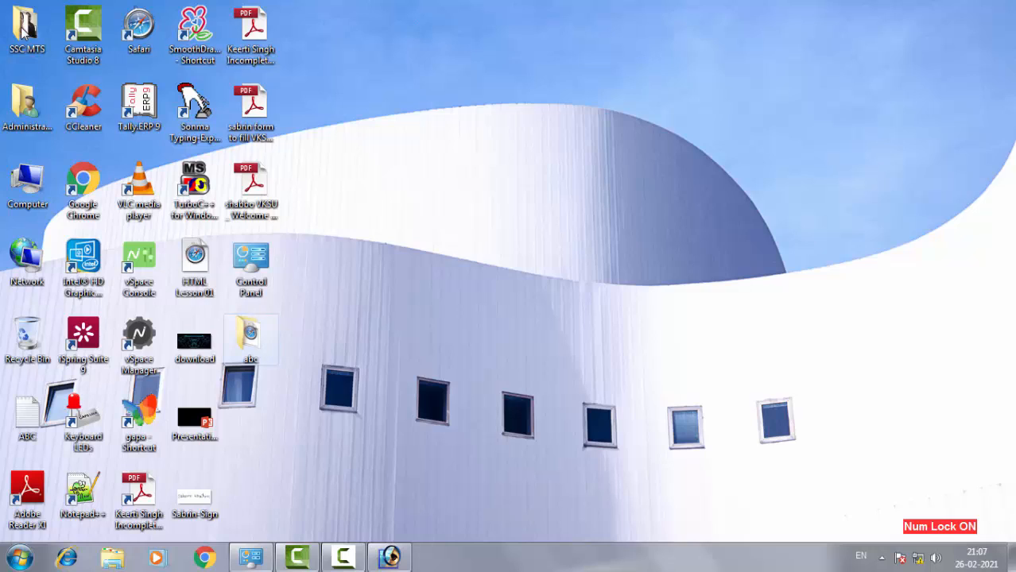
key(Return)
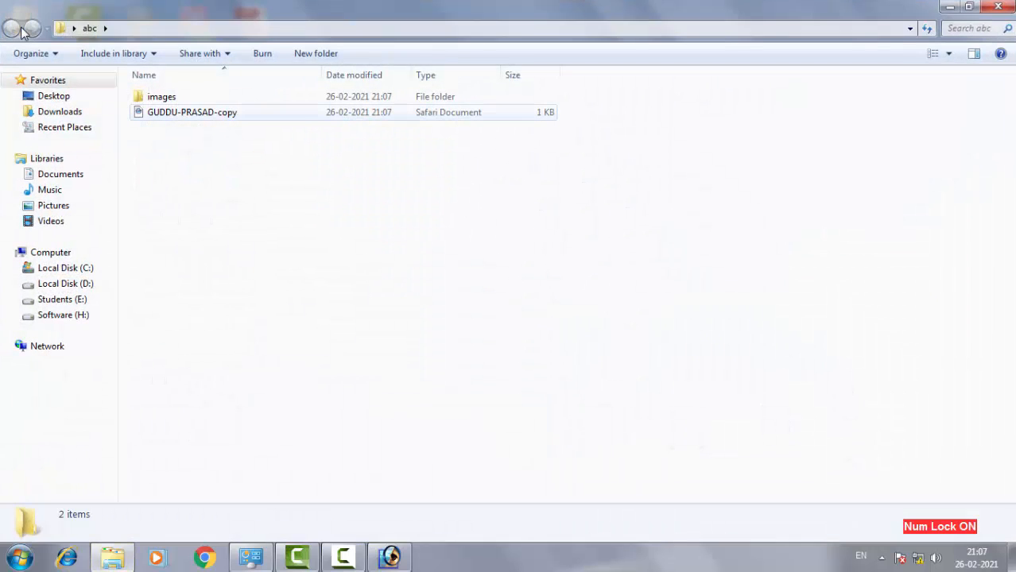
key(Down)
key(shift+F10)
key(Down)
key(Down)
key(Down)
key(Right)
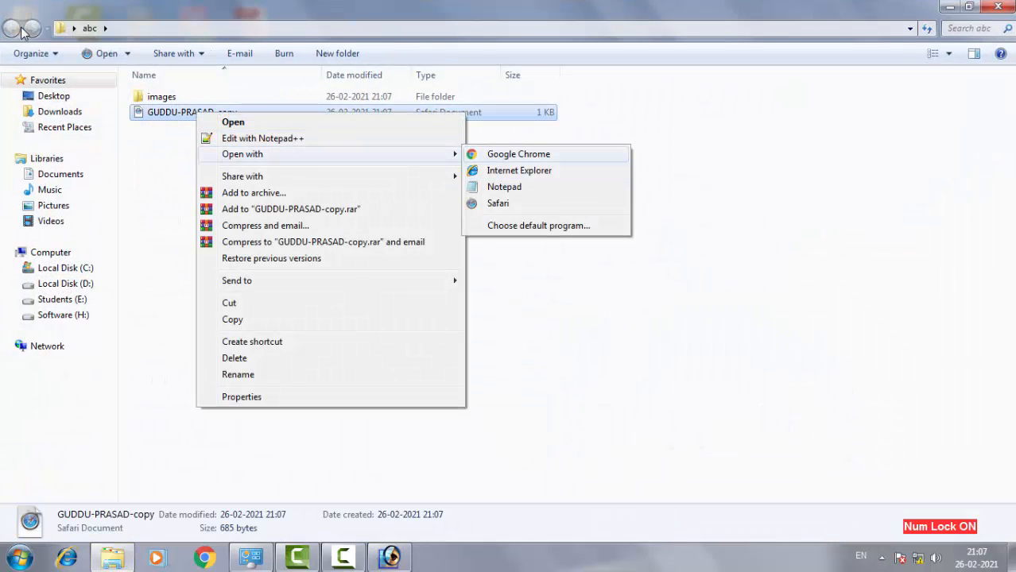
key(Return)
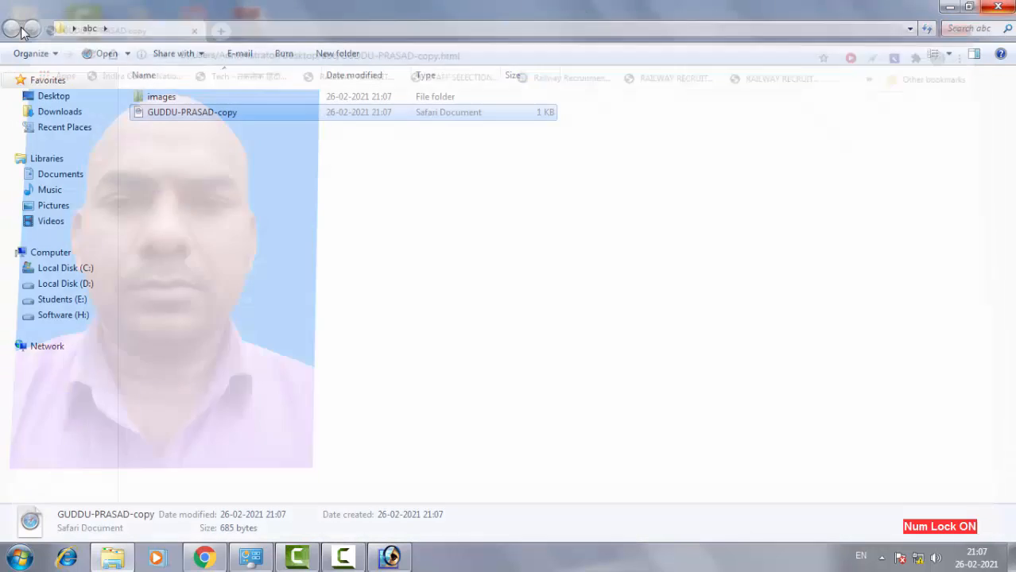
Examine the slice files in the exported images folder, close the folder and switch back to Photoshop
click(27, 29)
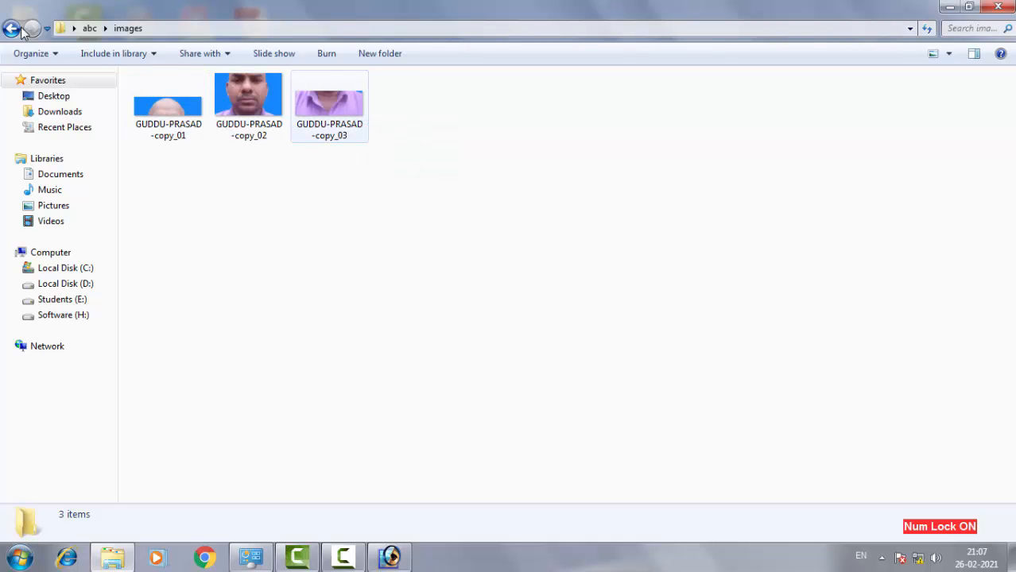
key(alt+F4)
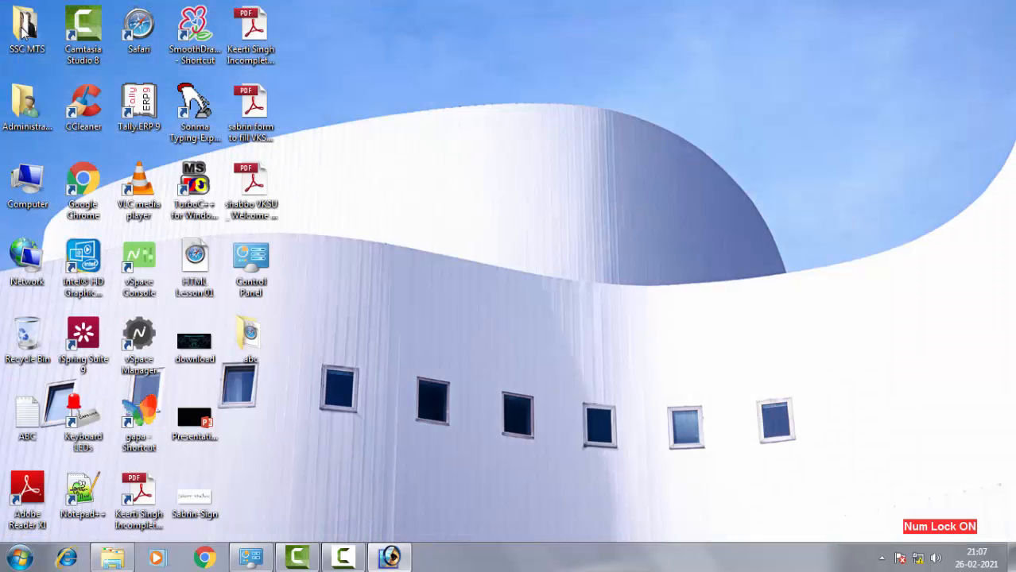
key(alt+Tab)
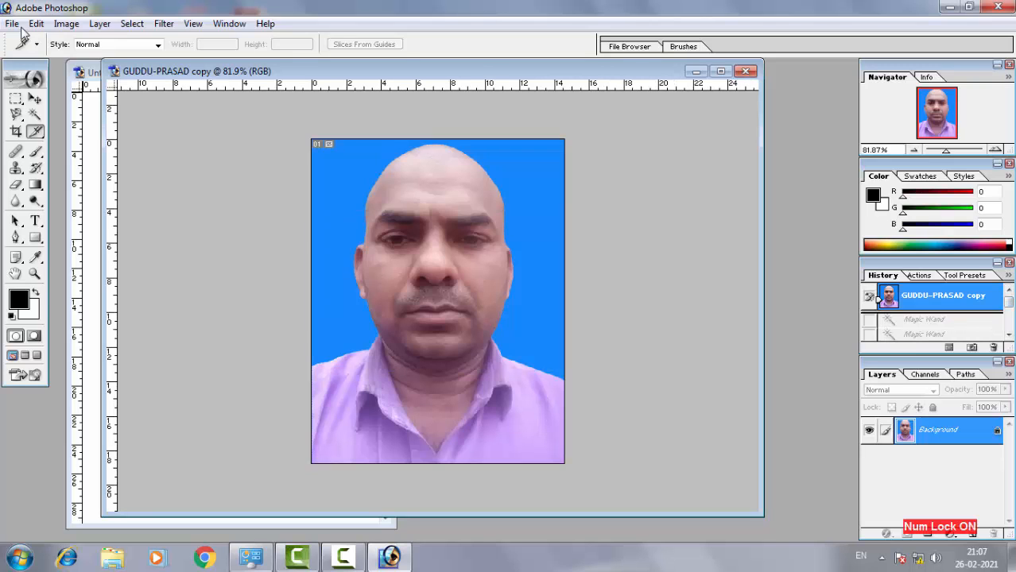
click(21, 28)
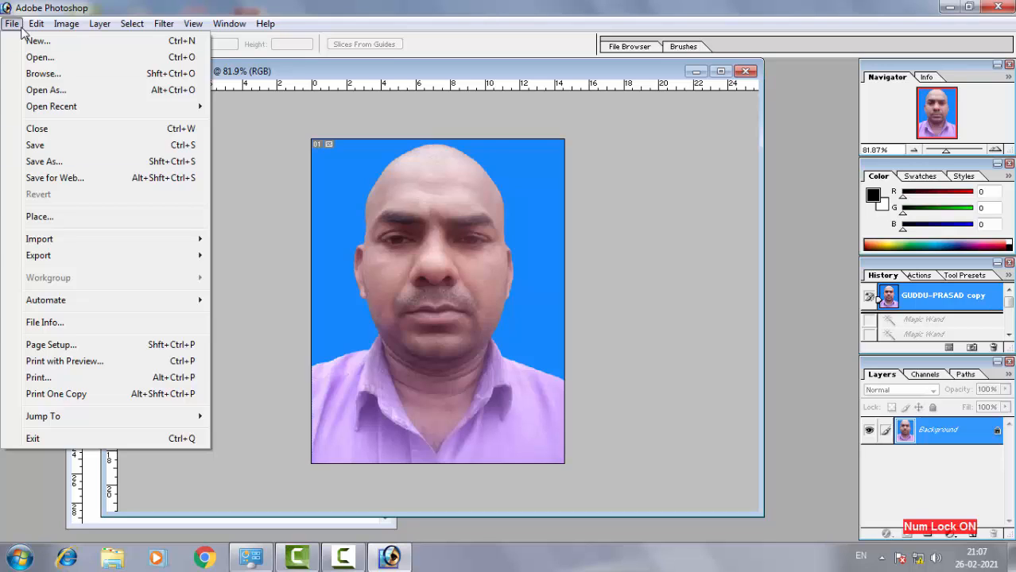
click(21, 29)
click(34, 131)
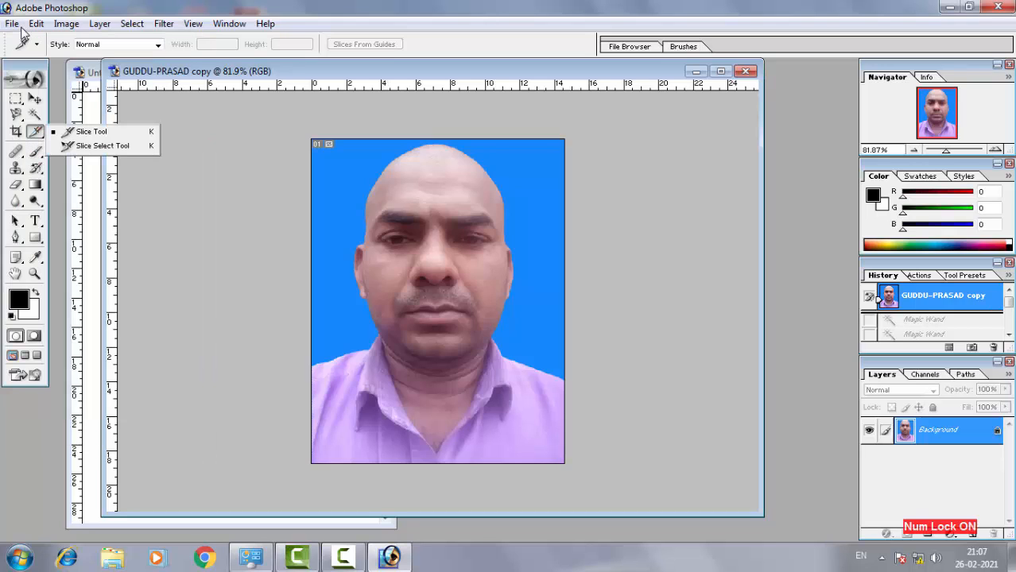
click(16, 131)
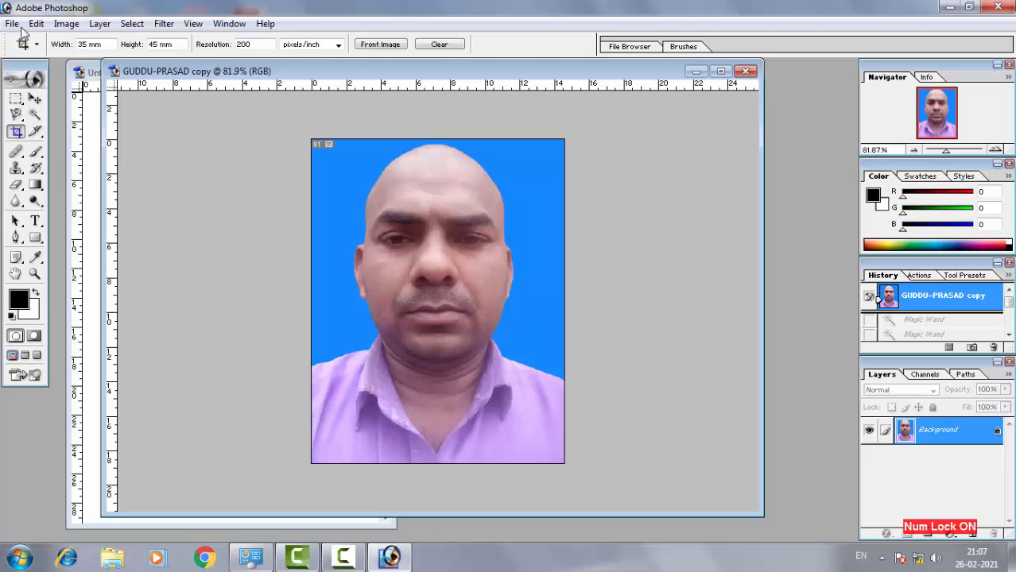
Try the Healing Brush on the shirt around the left-hand collar tip and restore the portrait's original history snapshot
click(16, 151)
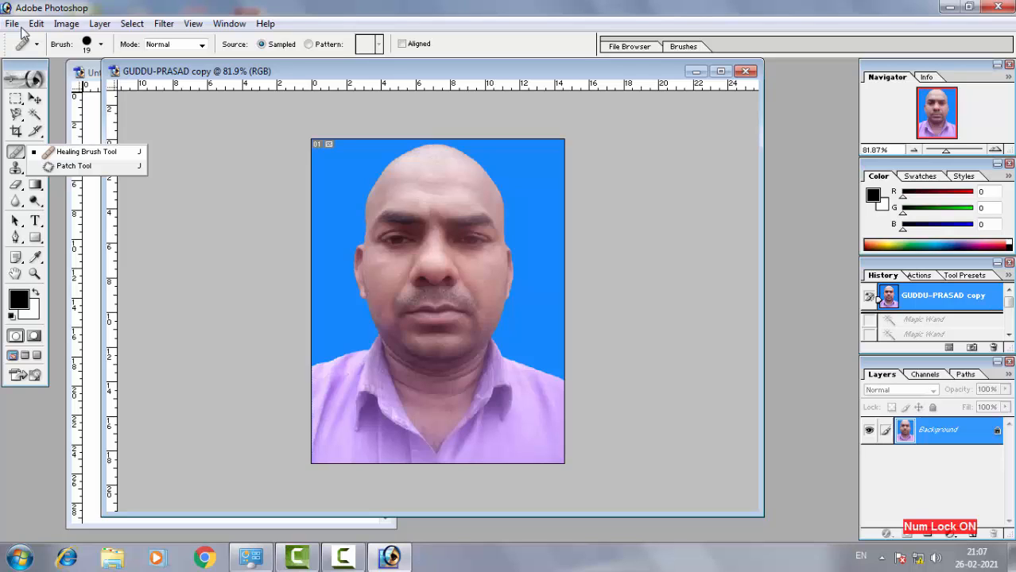
key(Escape)
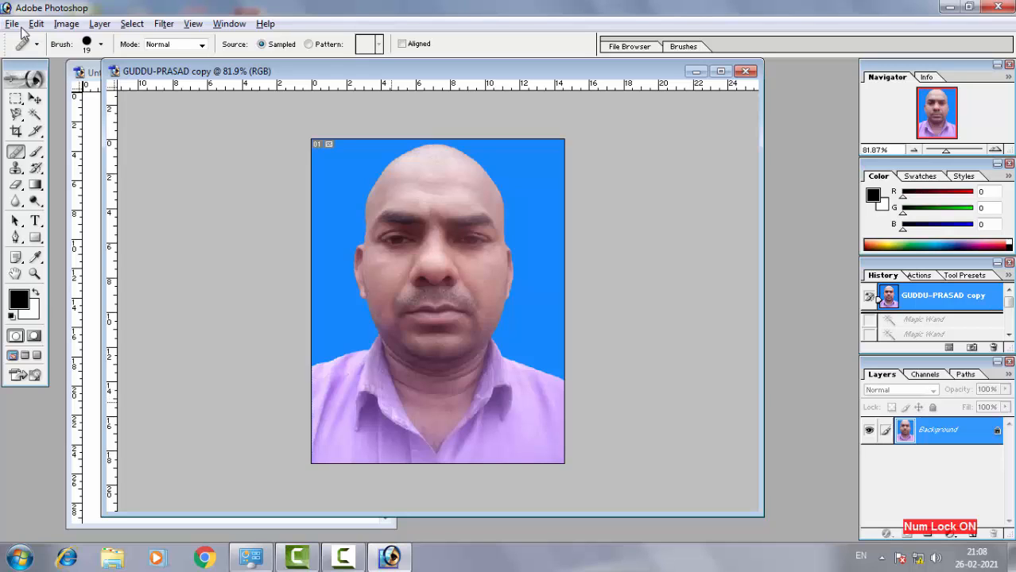
drag(390, 403, 394, 413)
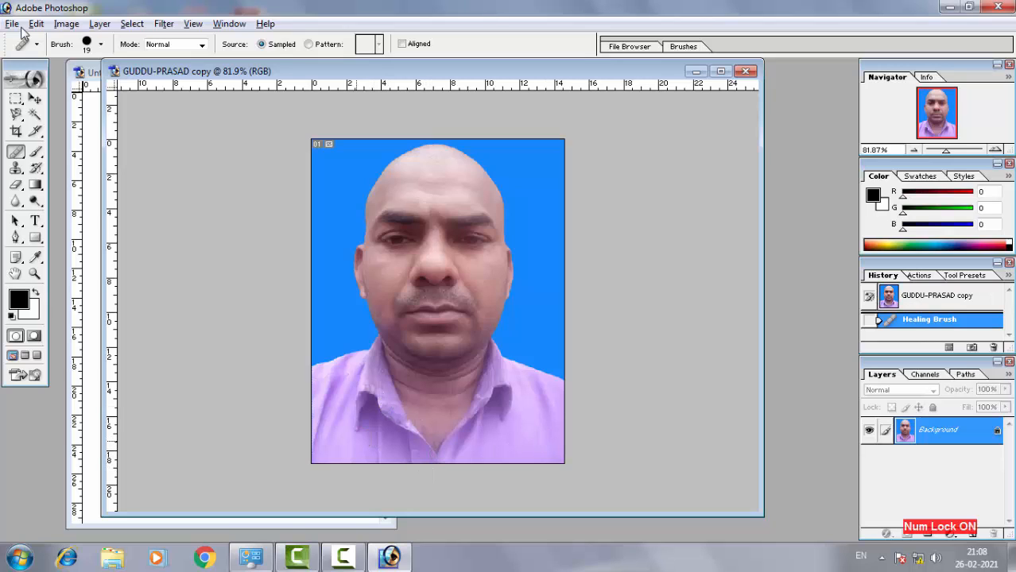
mouse_move(376, 419)
mouse_down()
mouse_move(380, 456)
mouse_move(376, 435)
mouse_move(378, 456)
mouse_move(366, 447)
mouse_up()
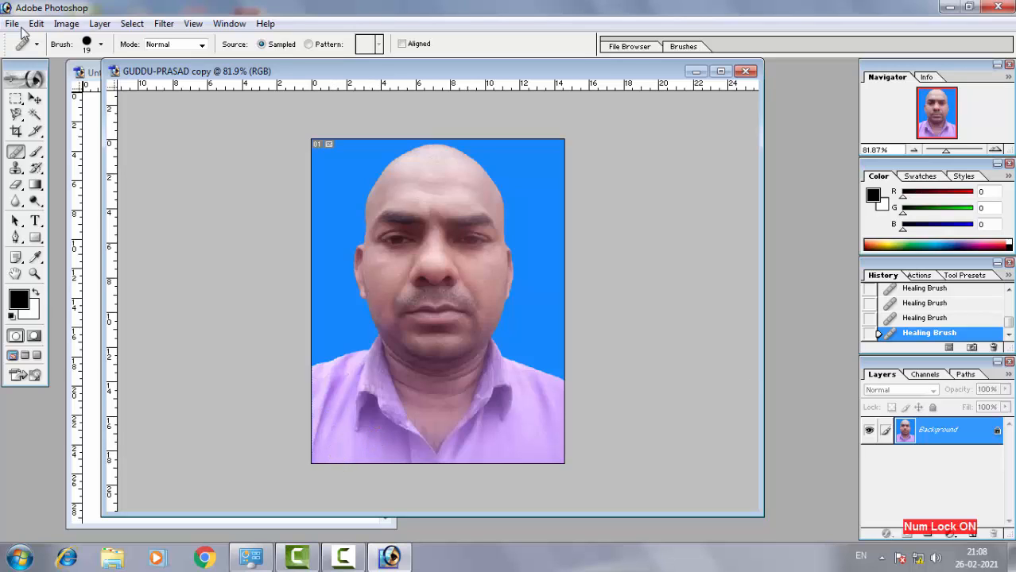
click(938, 295)
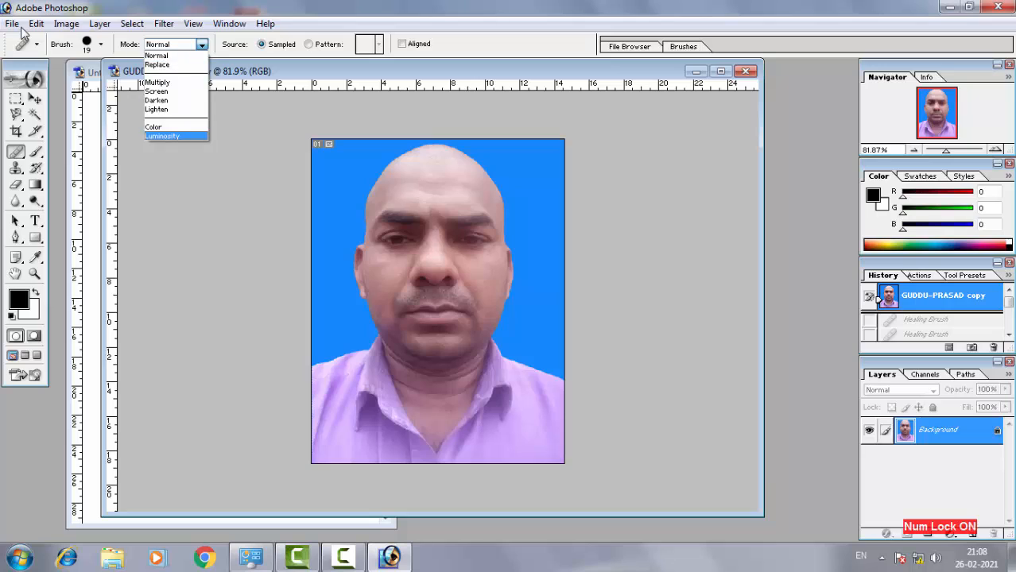
key(Down)
key(Down)
key(Down)
key(Down)
key(Down)
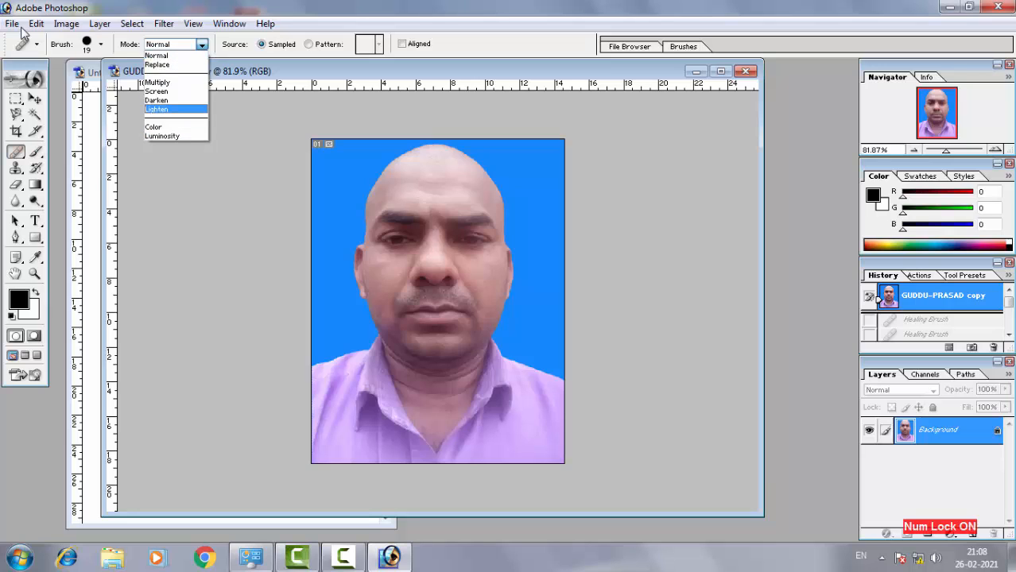
key(Escape)
Try to cover the right-hand collar tip with nearby shirt fabric using the Patch tool, clearing the selection after each patch
key(shift+j)
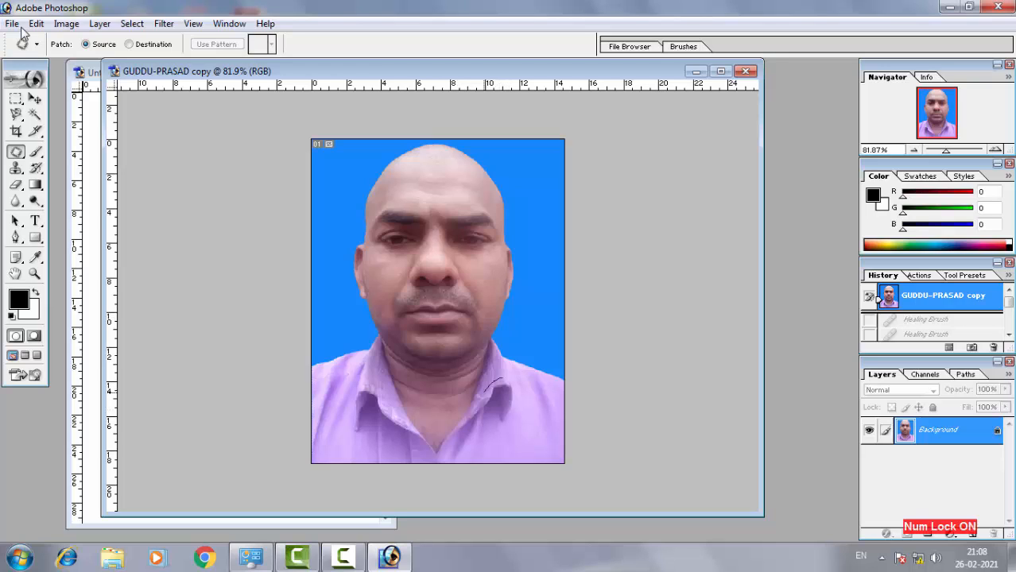
drag(481, 394, 488, 422)
mouse_move(507, 384)
mouse_down()
mouse_move(499, 424)
mouse_move(483, 407)
mouse_up()
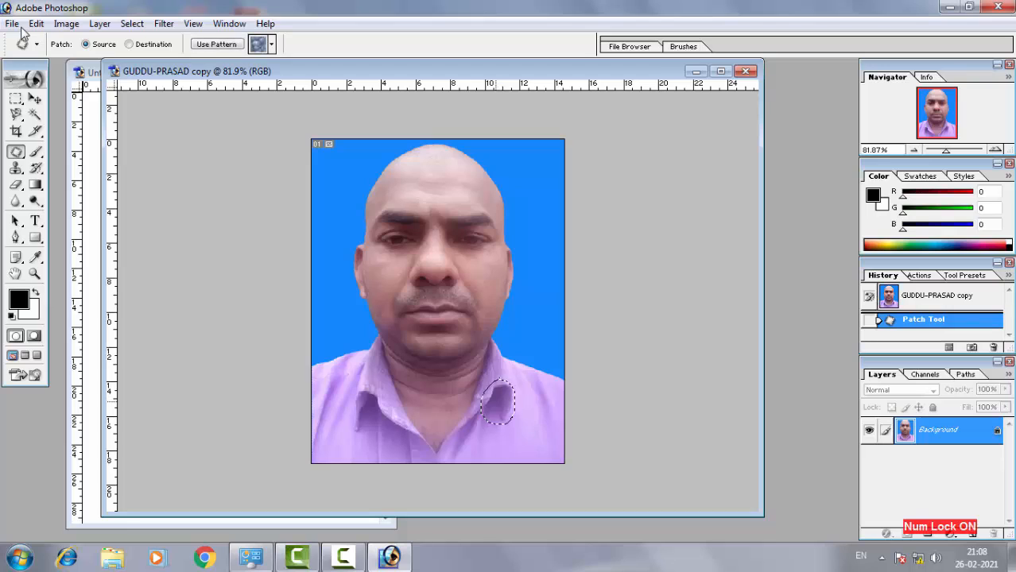
key(ctrl+d)
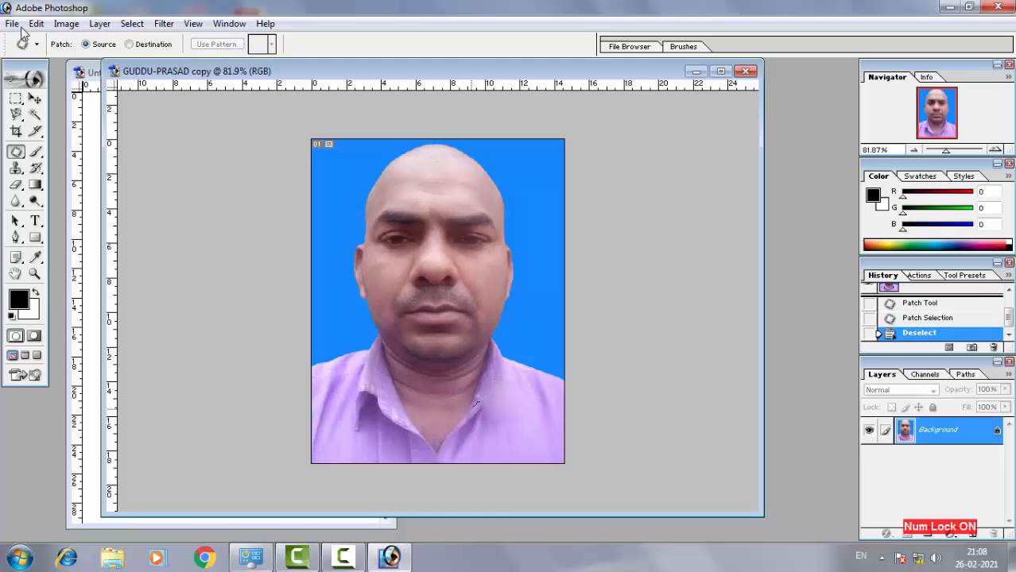
mouse_move(475, 404)
mouse_down()
mouse_move(455, 434)
mouse_move(457, 451)
mouse_move(477, 448)
mouse_move(487, 431)
mouse_move(486, 411)
mouse_move(469, 427)
mouse_move(477, 410)
mouse_move(468, 427)
mouse_move(476, 430)
mouse_move(527, 412)
mouse_up()
key(ctrl+d)
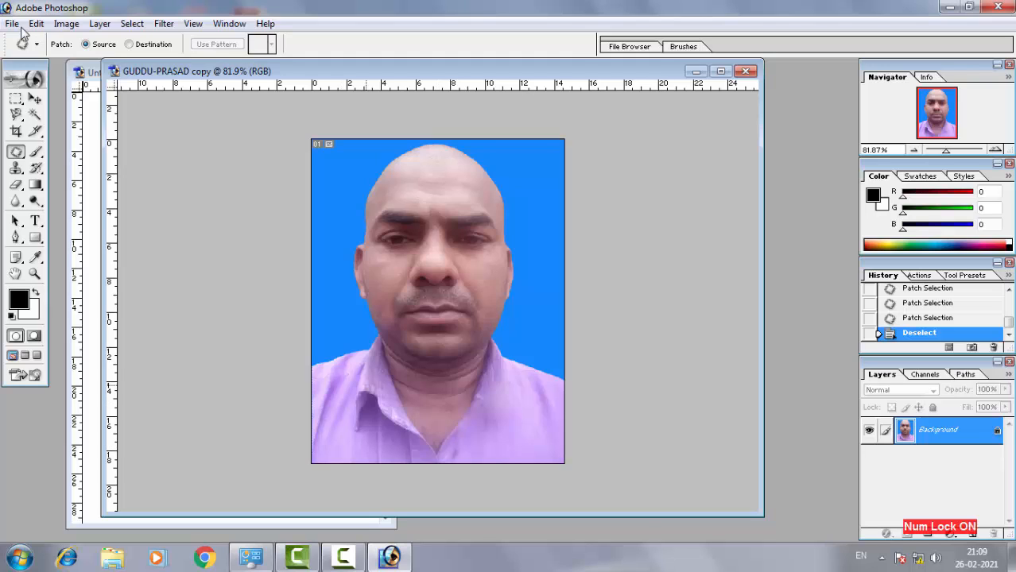
Try to patch the left-hand collar tip with fabric from the other side of the shirt and deselect it
mouse_move(366, 381)
mouse_down()
mouse_move(343, 420)
mouse_move(359, 442)
mouse_move(393, 441)
mouse_move(388, 399)
mouse_move(364, 388)
mouse_up()
drag(393, 433, 525, 429)
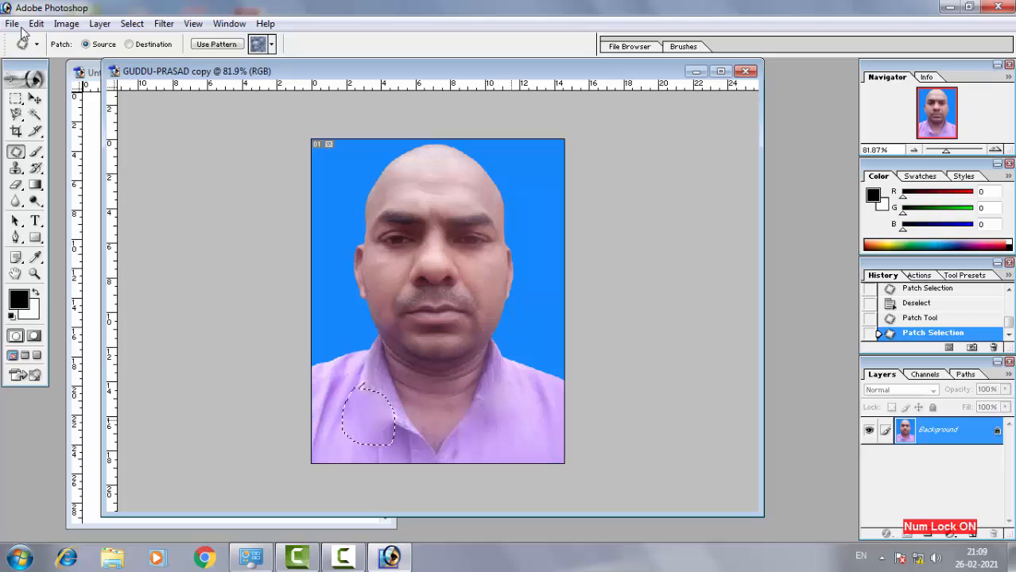
key(ctrl+d)
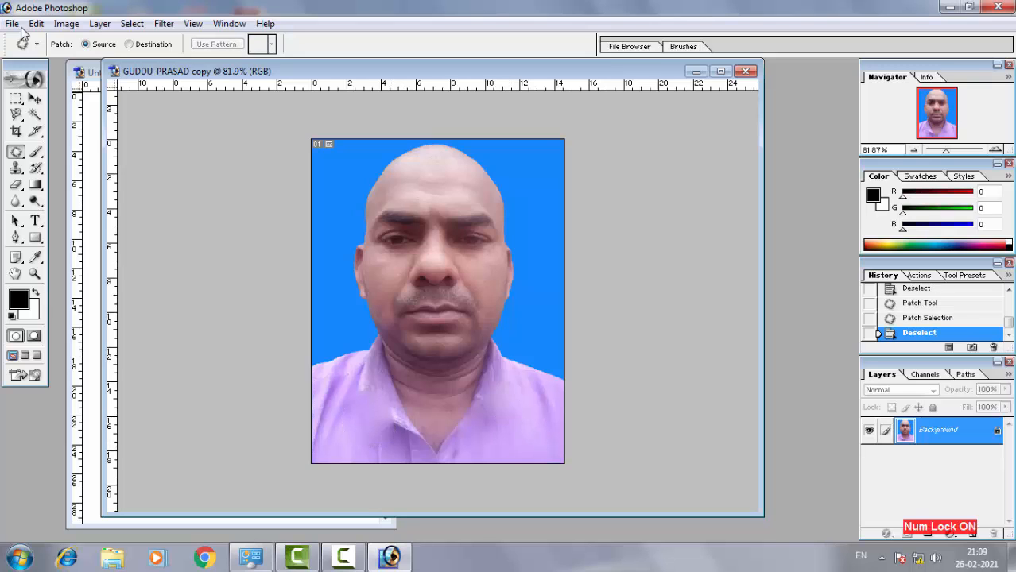
Undo all the Patch tool edits on both collar tips
key(ctrl+alt+z)
key(ctrl+alt+z)
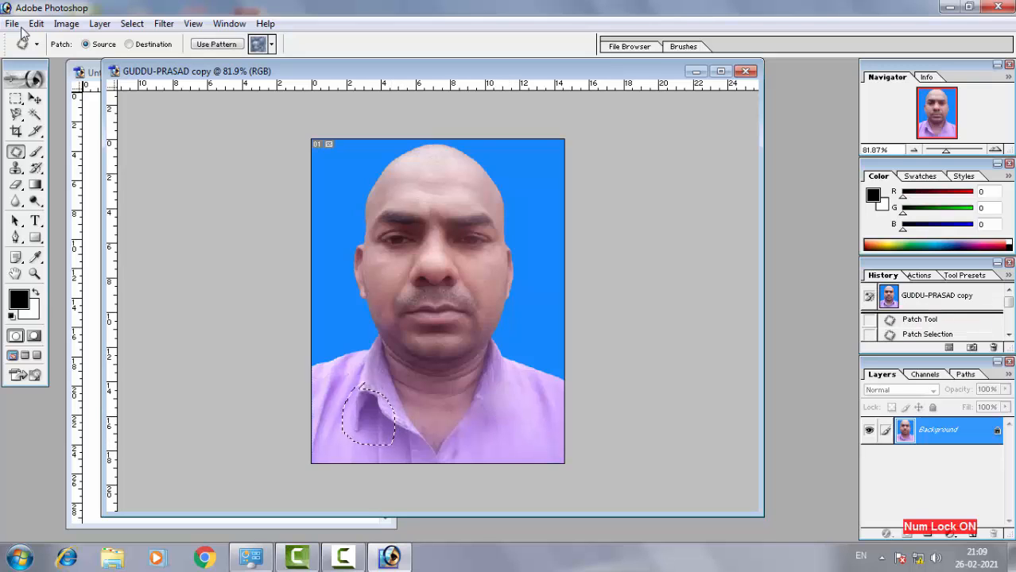
key(ctrl+alt+z)
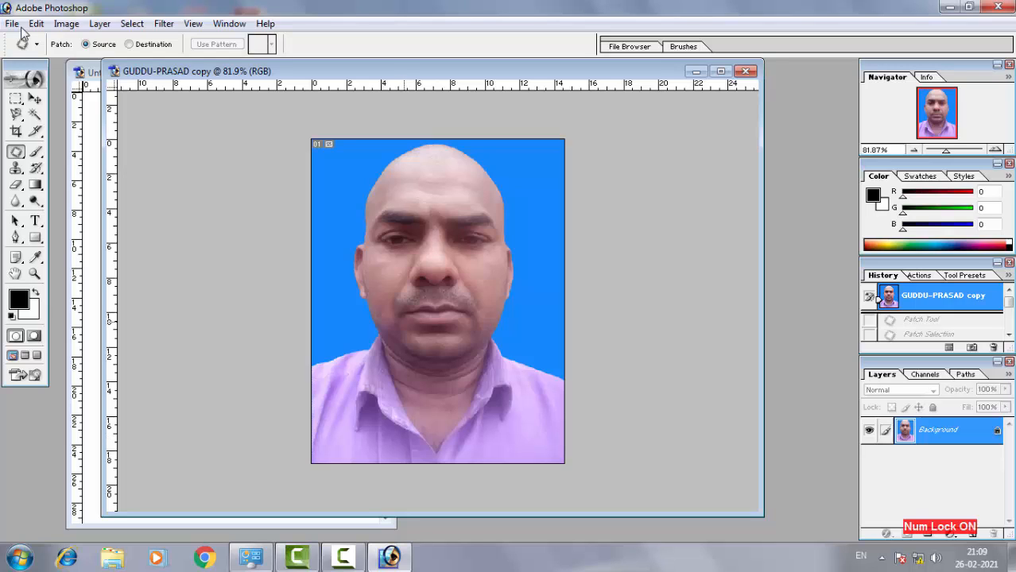
Activate the Healing Brush and enlarge its brush size to 125
drag(16, 151, 75, 149)
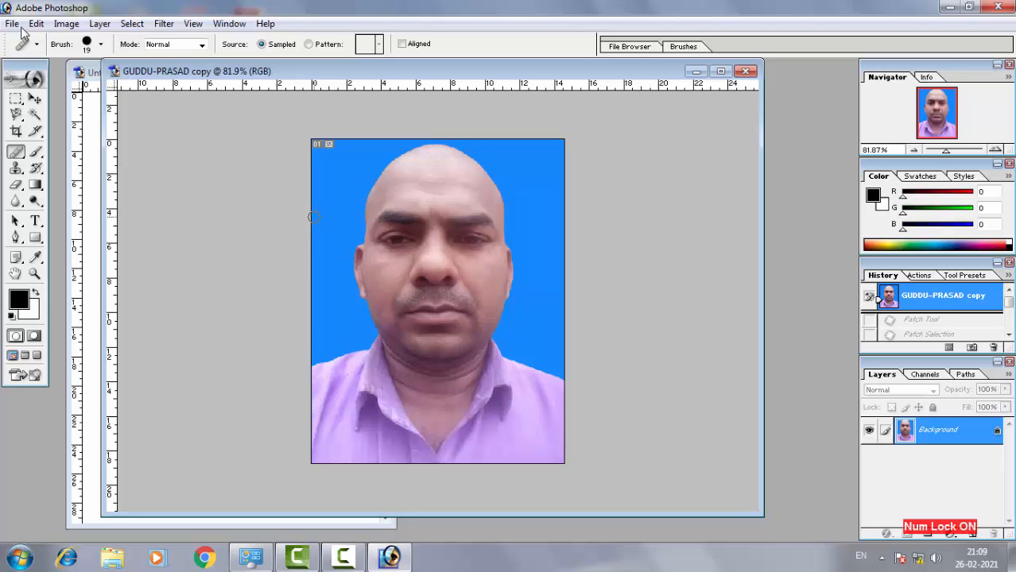
key(bracketright)
key(bracketright)
key(bracketright)
key(bracketright)
key(bracketright)
key(bracketright)
key(bracketright)
key(bracketright)
key(bracketright)
key(bracketright)
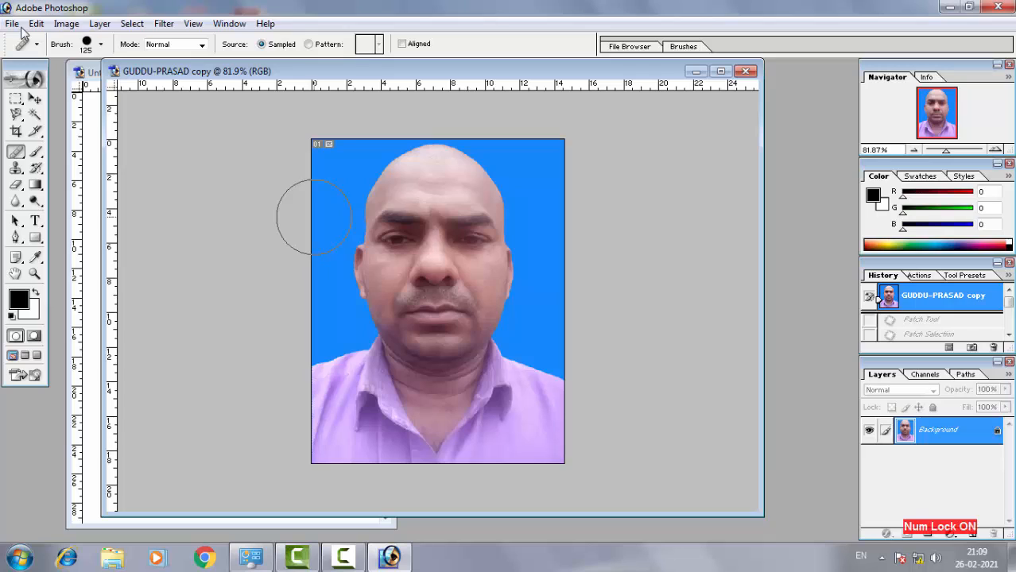
Reduce the Healing Brush size to 40 and toggle the precise cursor on and off
key(bracketleft)
key(bracketleft)
key(bracketleft)
key(bracketleft)
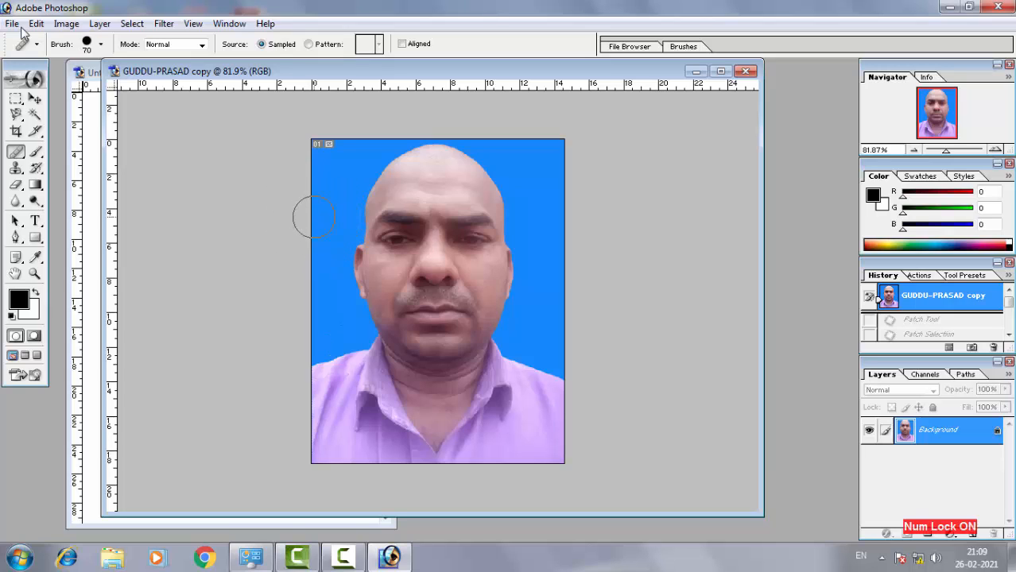
key(bracketleft)
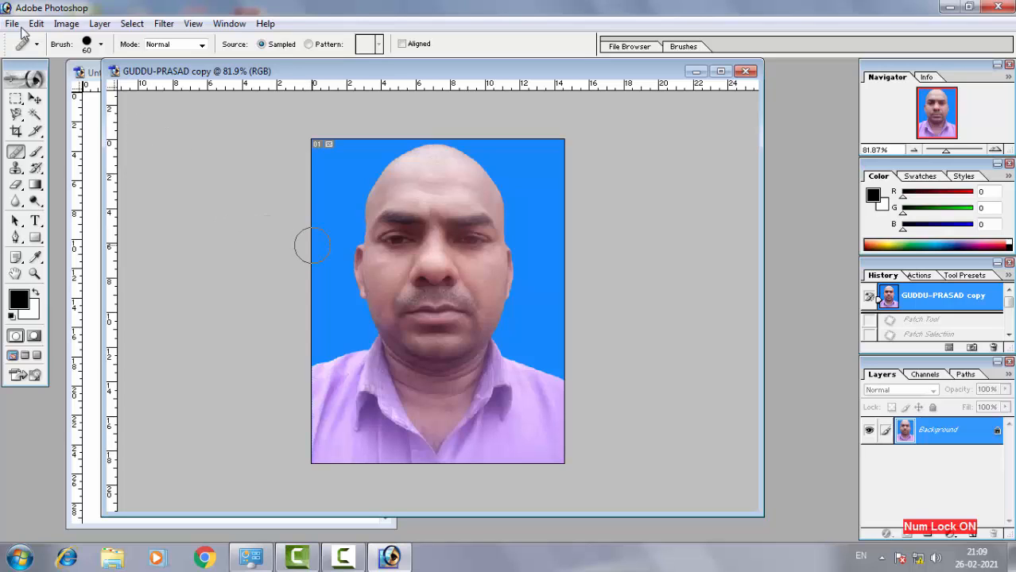
key(bracketleft)
key(bracketleft)
key(Caps_Lock)
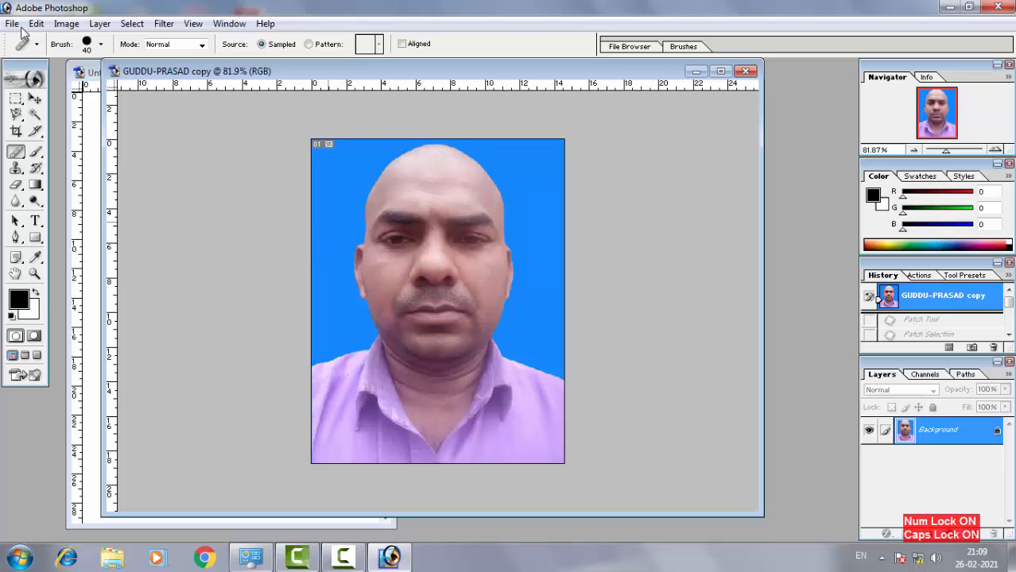
key(Caps_Lock)
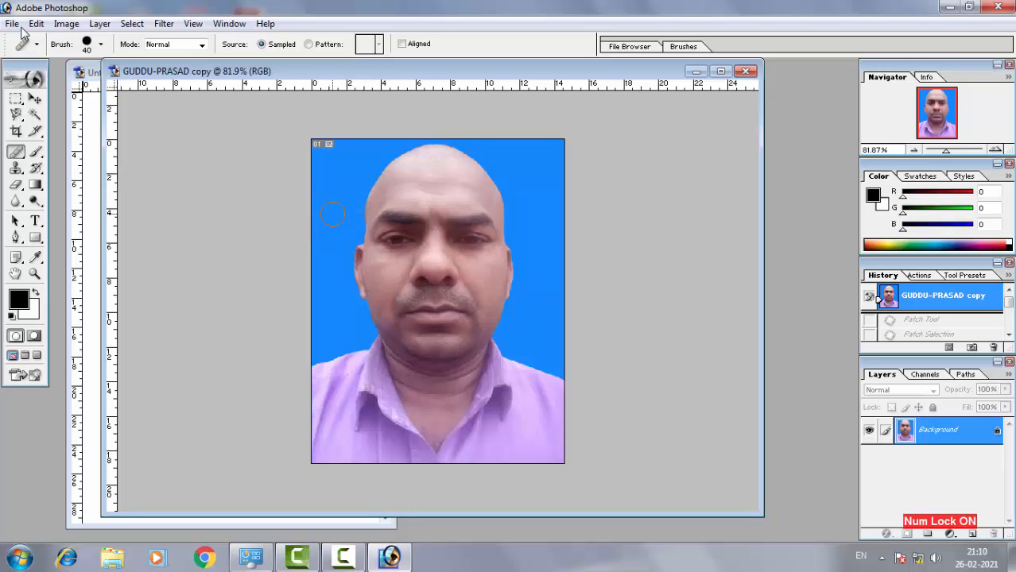
Try the Patch tool's orange pattern on a small outlined area of blue background beside the head, and undo it
key(shift+j)
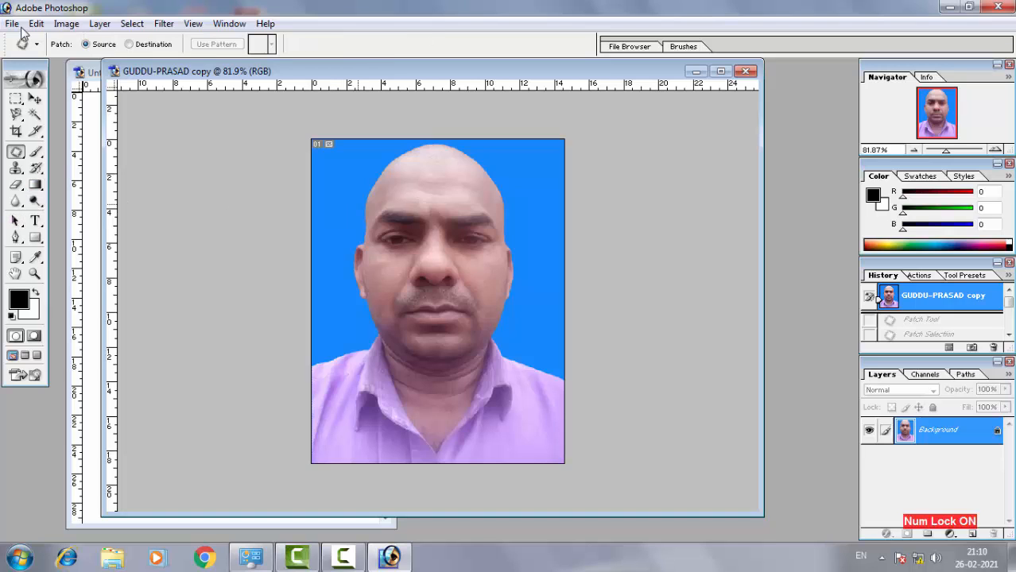
mouse_move(354, 156)
mouse_down()
mouse_move(314, 164)
mouse_move(312, 203)
mouse_move(356, 156)
mouse_up()
click(271, 44)
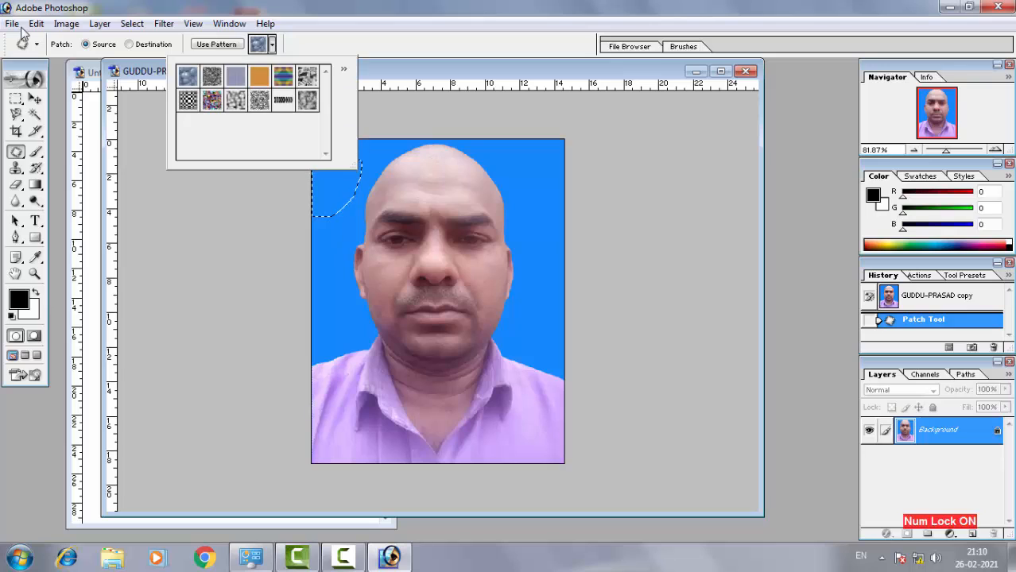
click(259, 75)
click(216, 44)
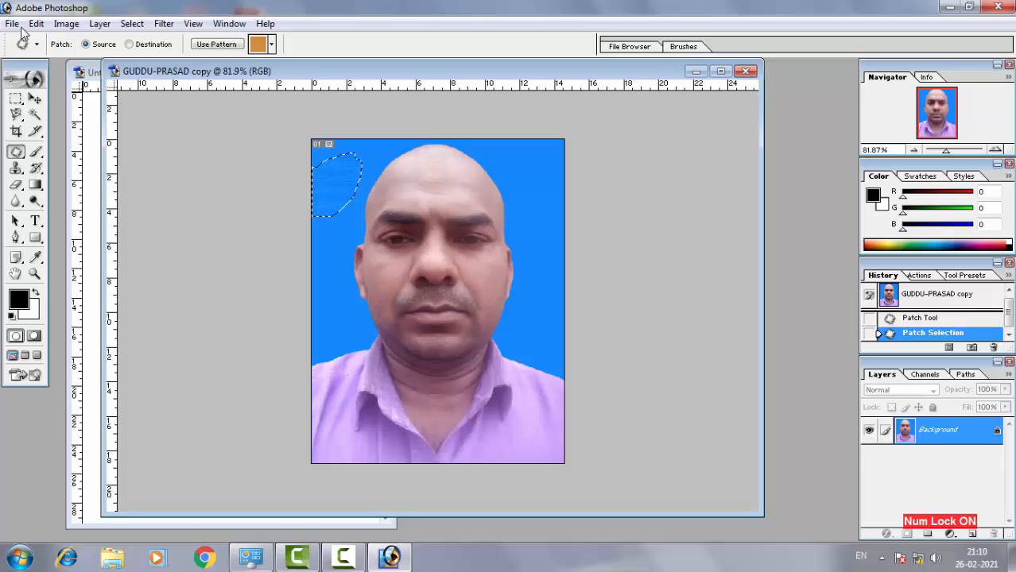
key(ctrl+alt+z)
key(ctrl+alt+z)
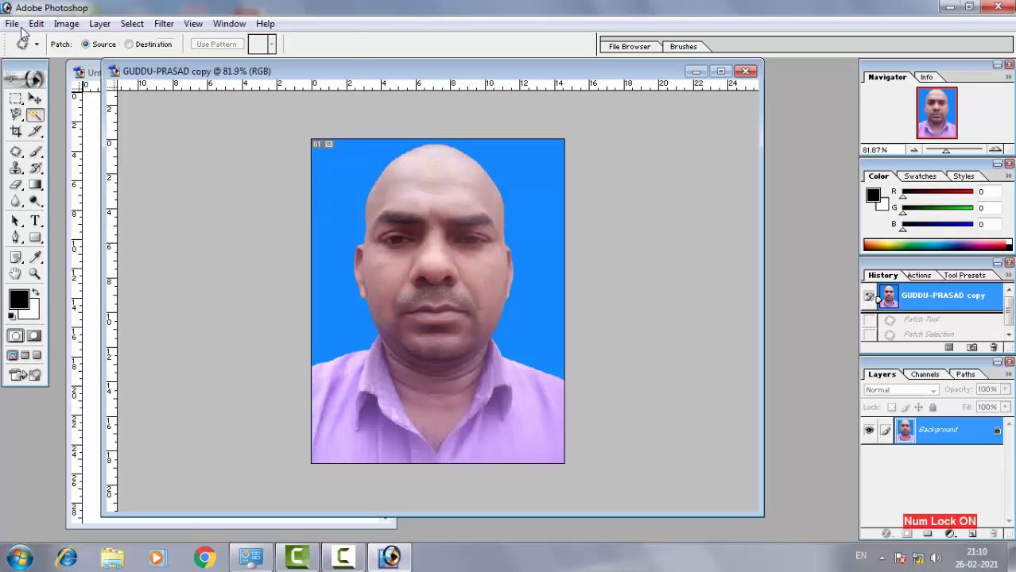
Select the blue background with the Magic Wand and apply the orange pattern to it twice using the Patch tool
click(35, 115)
click(335, 199)
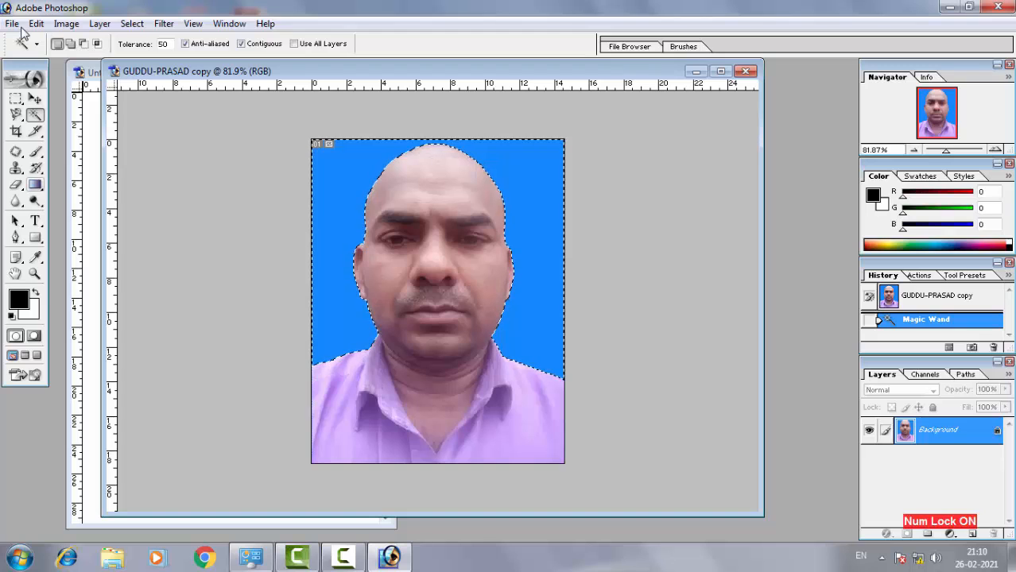
key(s)
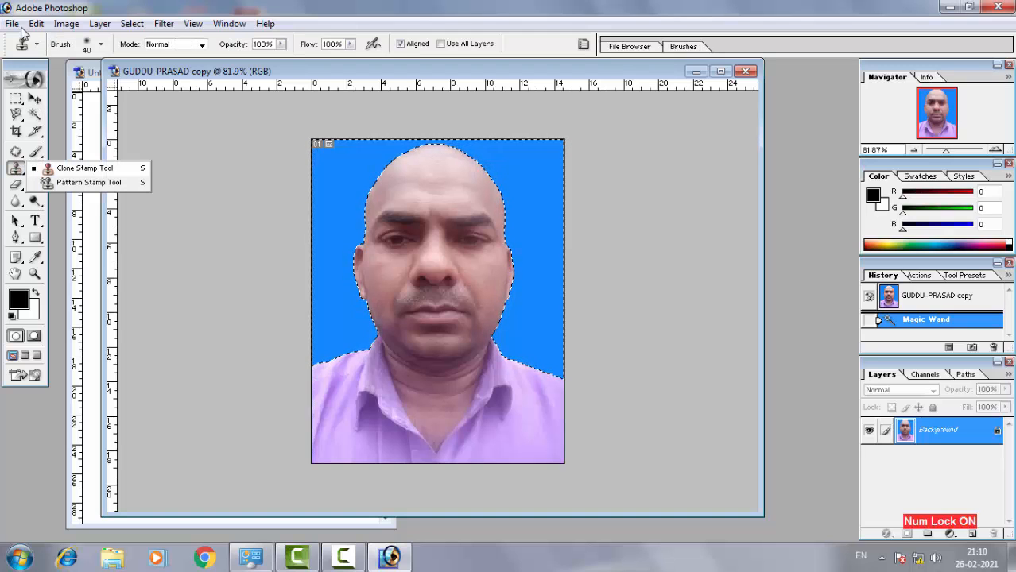
key(j)
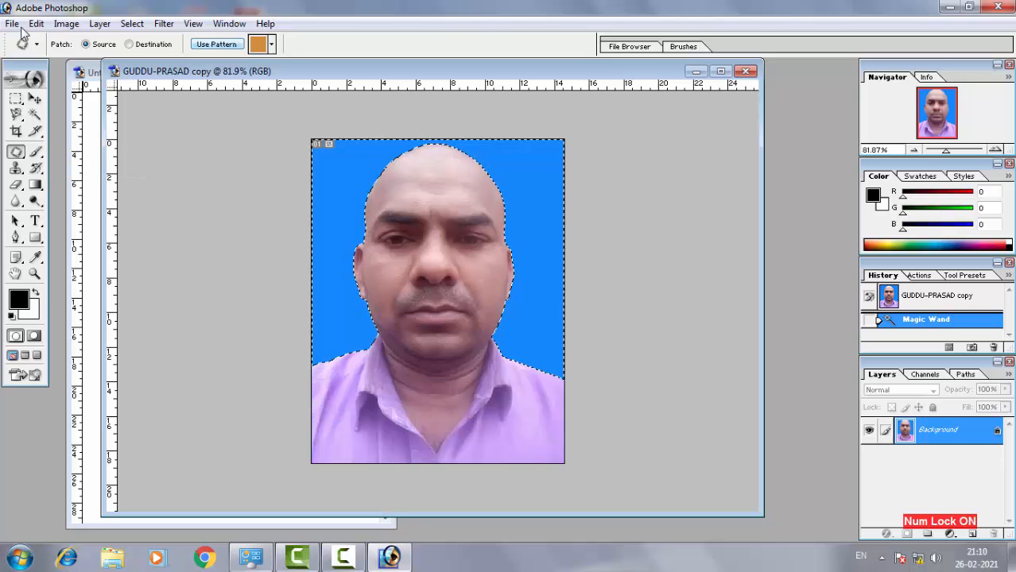
click(216, 43)
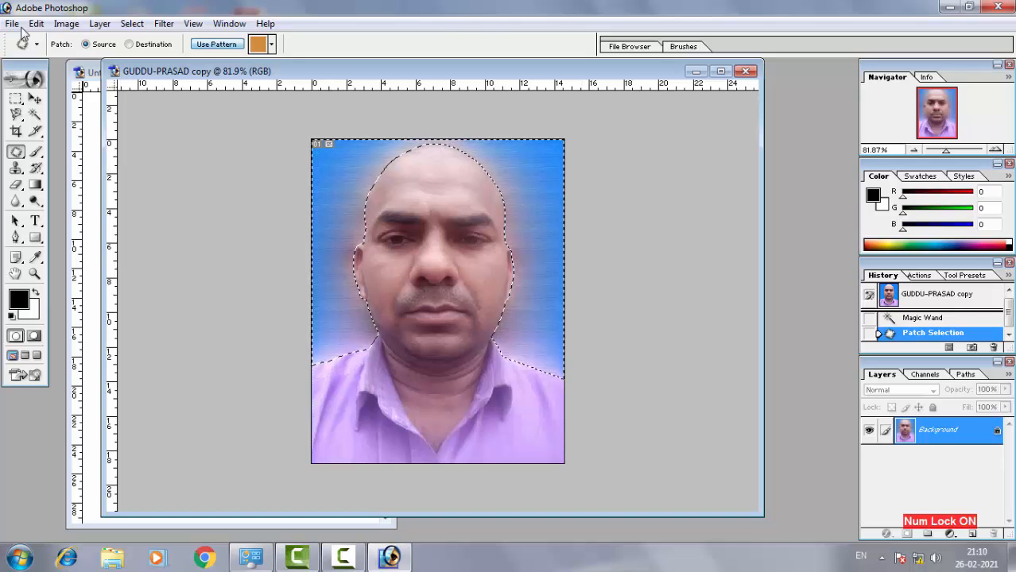
click(216, 44)
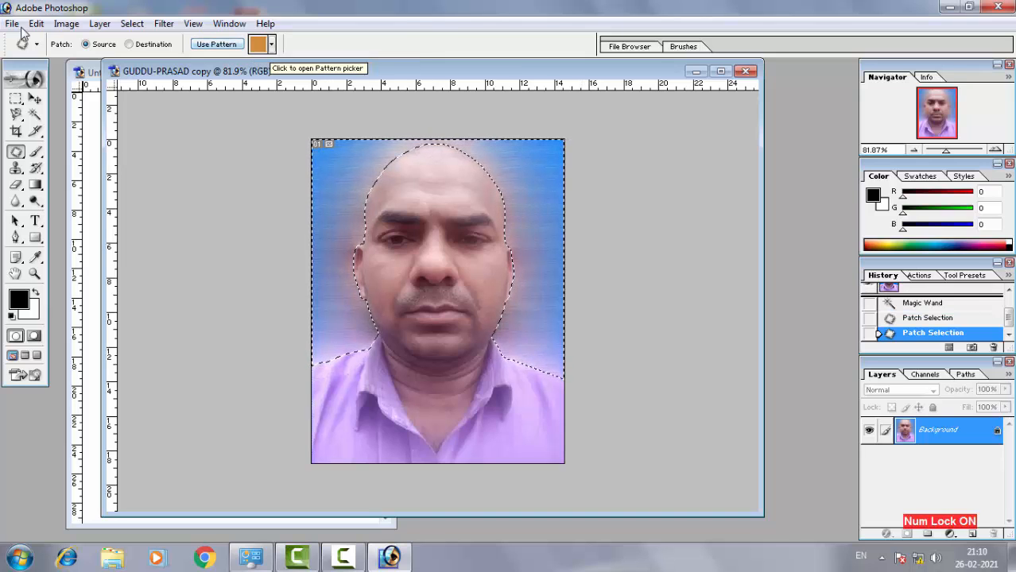
Apply the light violet pattern to the selected background and set the Patch tool to Destination
click(272, 44)
click(235, 75)
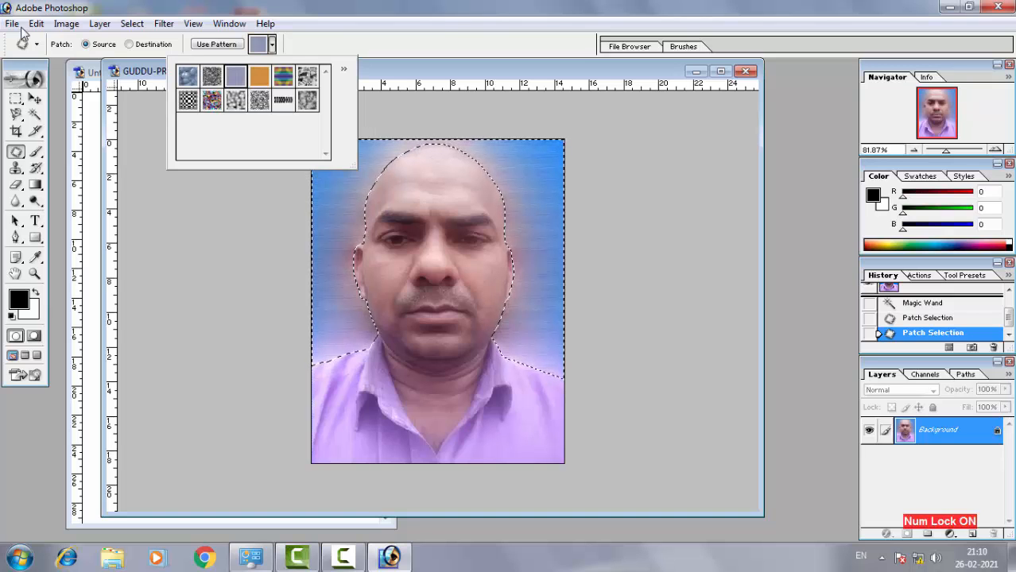
click(217, 44)
click(129, 44)
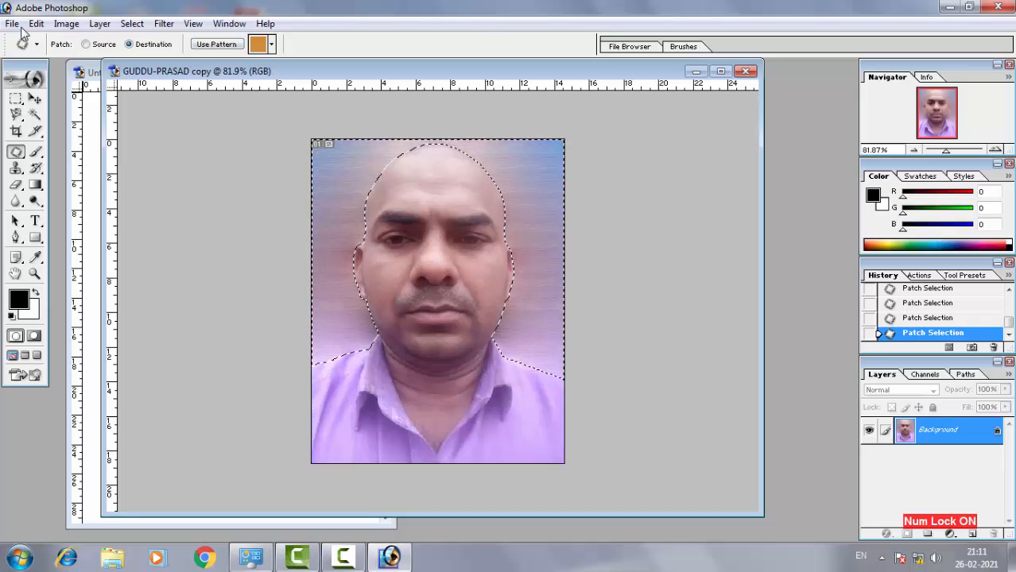
Deselect the background and restore the portrait's original history snapshot
key(ctrl+d)
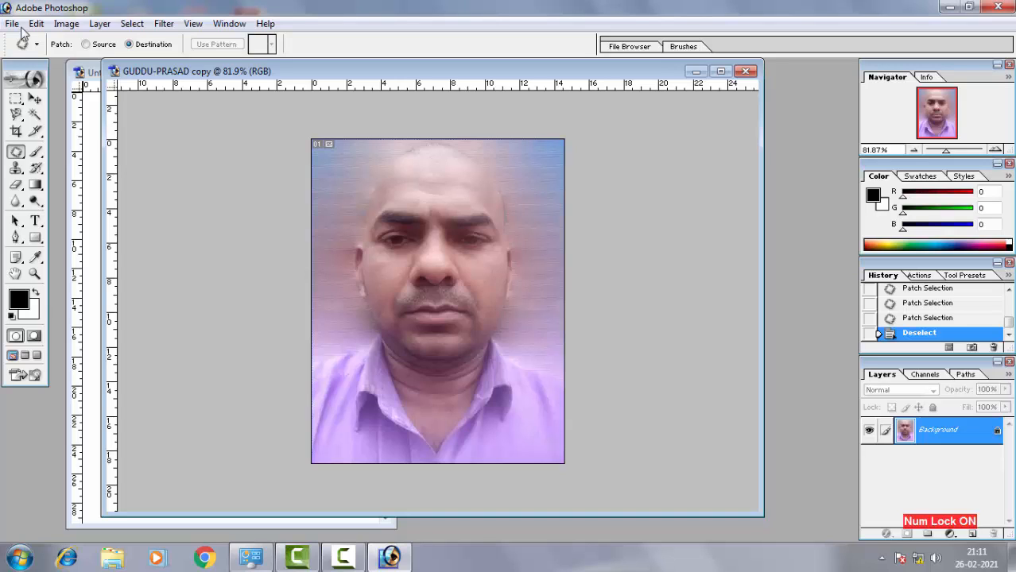
key(F12)
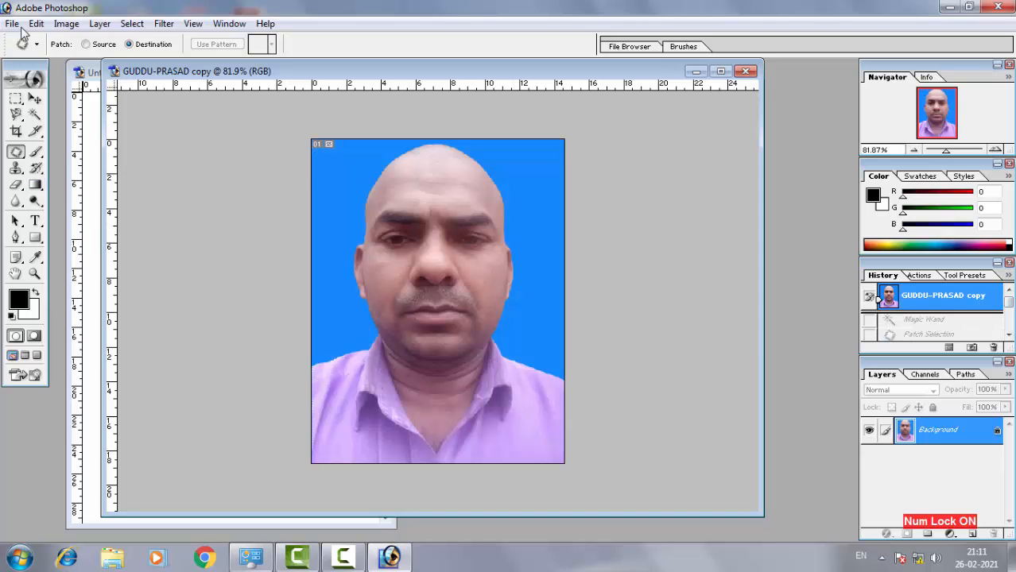
Outline a small background patch, append the Nature Patterns set, choose its first pattern, and deselect the patch
click(16, 152)
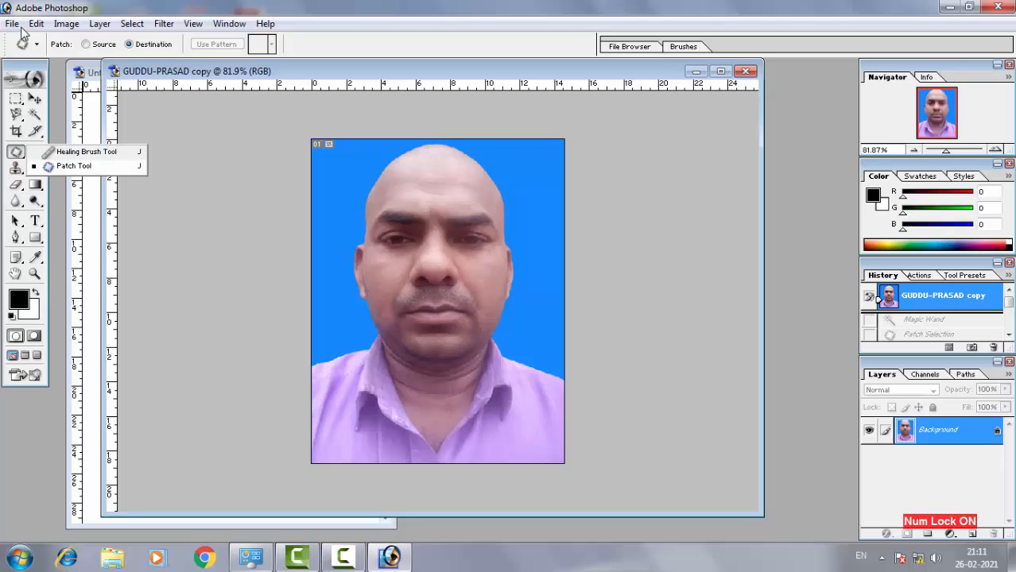
click(74, 165)
mouse_move(353, 158)
mouse_down()
mouse_move(326, 210)
mouse_move(357, 171)
mouse_up()
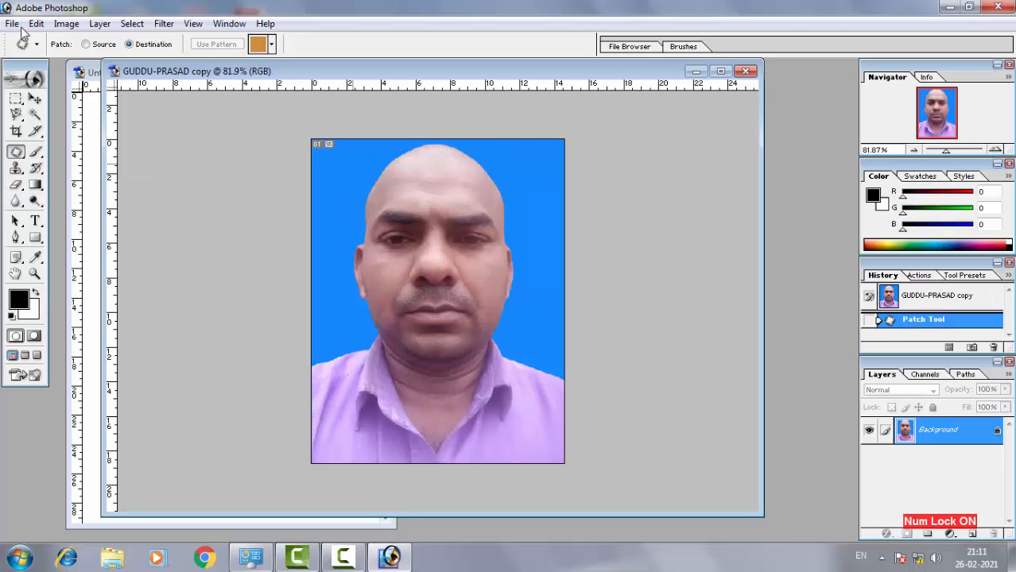
click(271, 44)
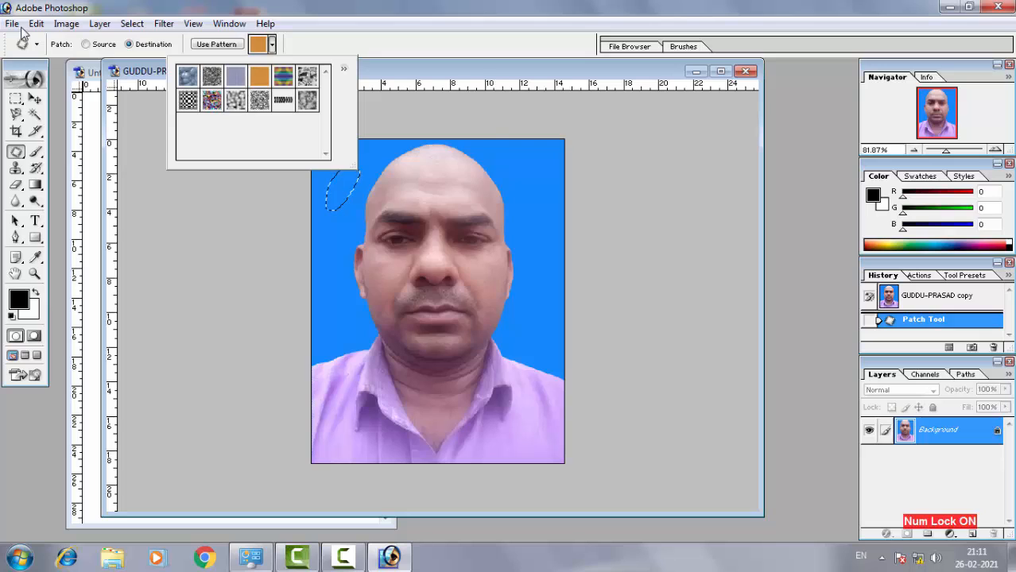
click(343, 68)
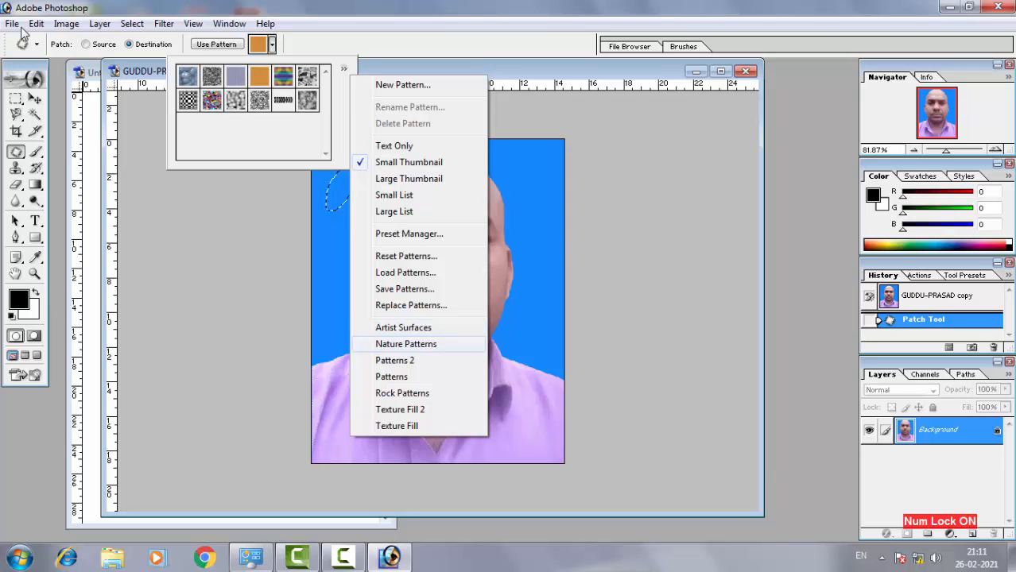
click(406, 344)
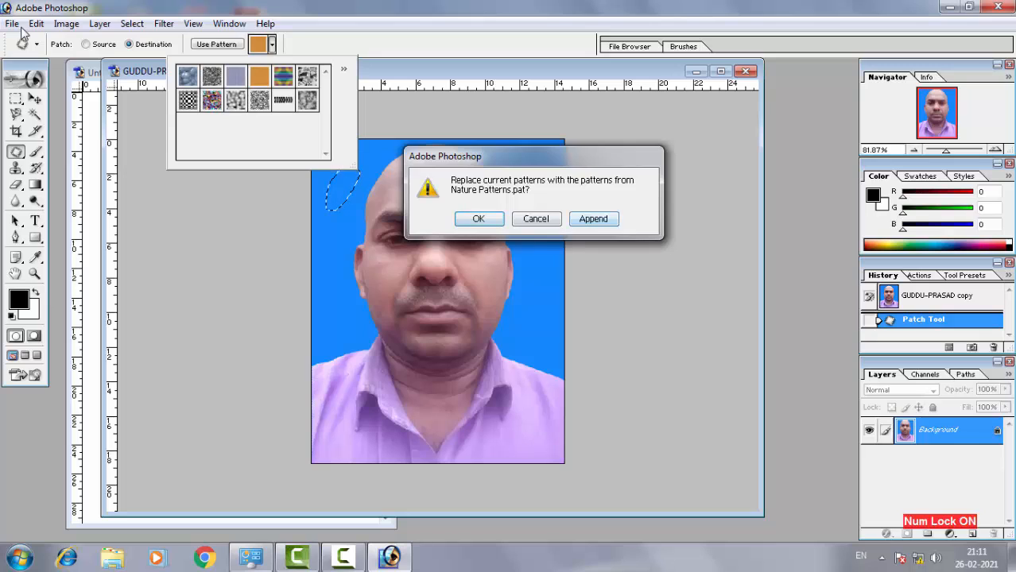
key(Return)
click(188, 123)
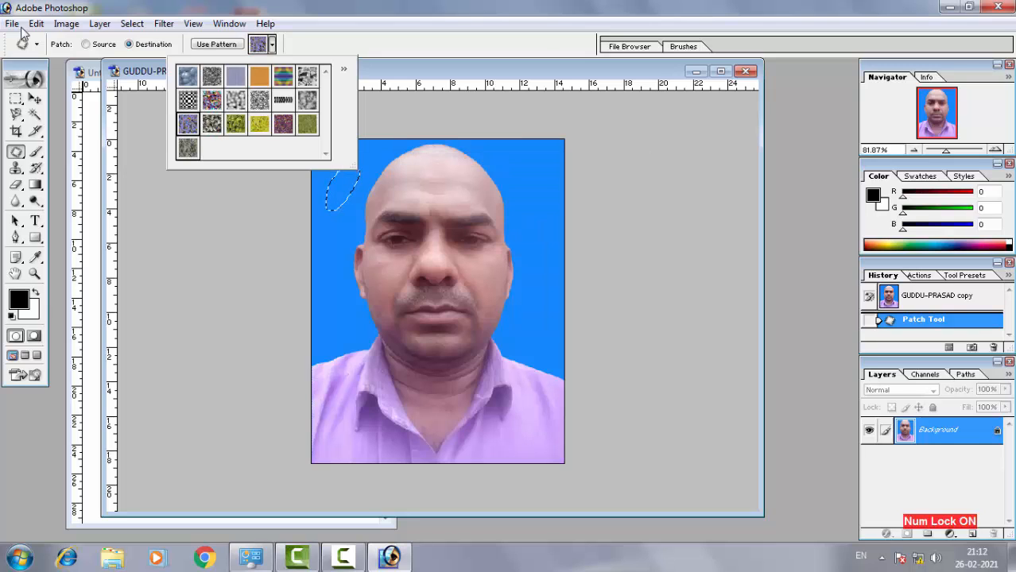
key(m)
key(ctrl+d)
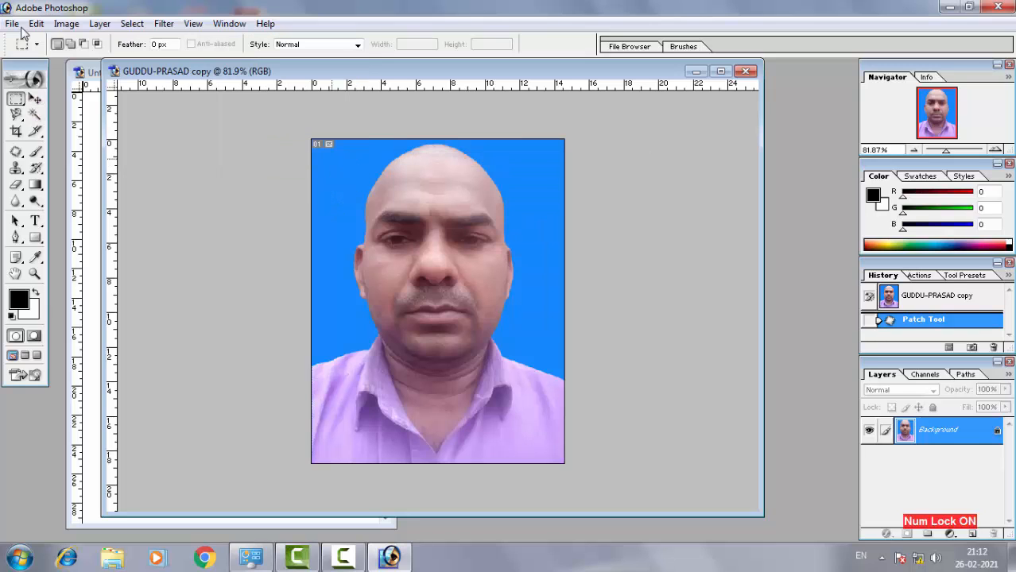
Sample the light purple of the shirt as the foreground colour with the Eyedropper
key(j)
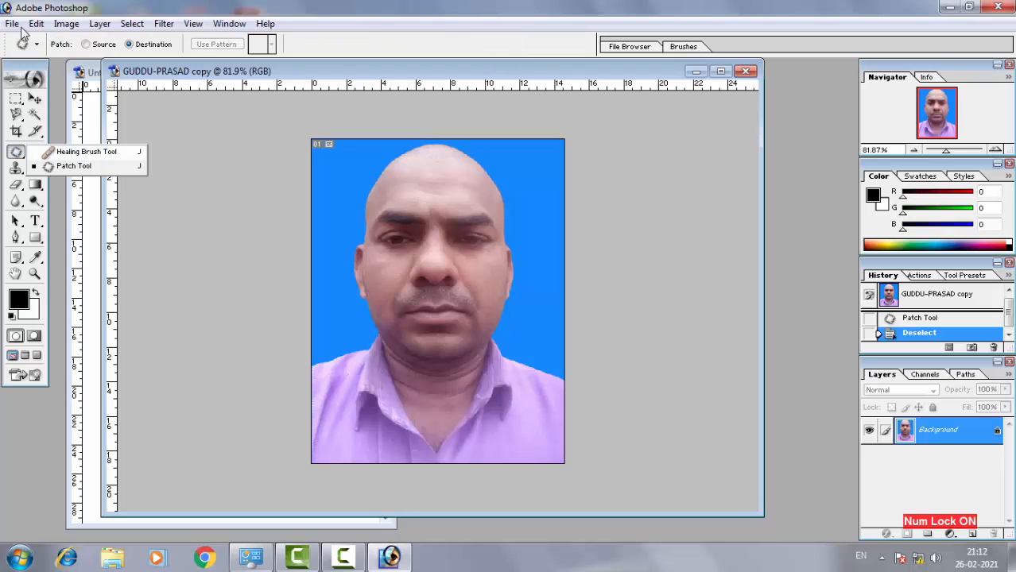
key(Escape)
key(b)
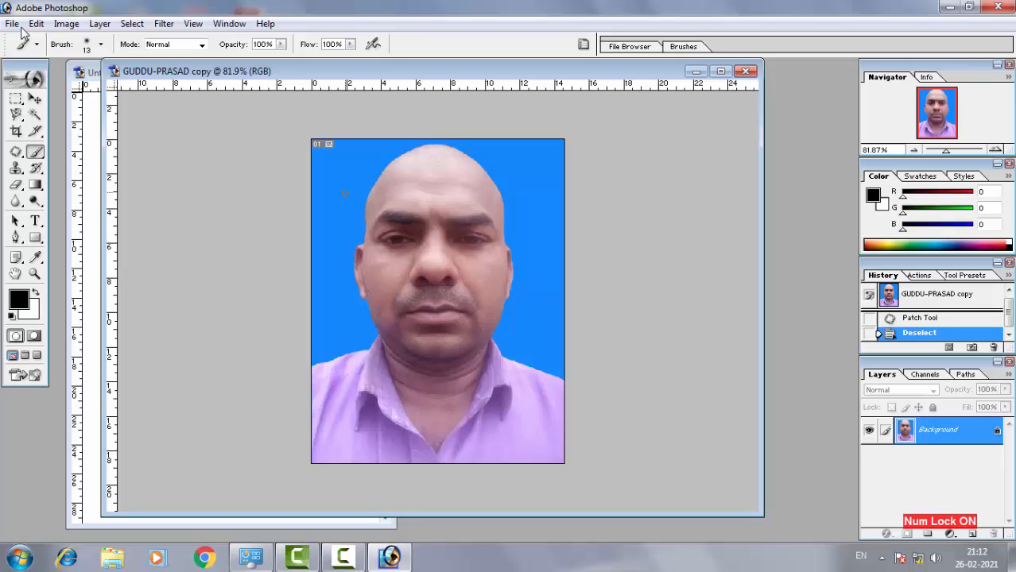
key(i)
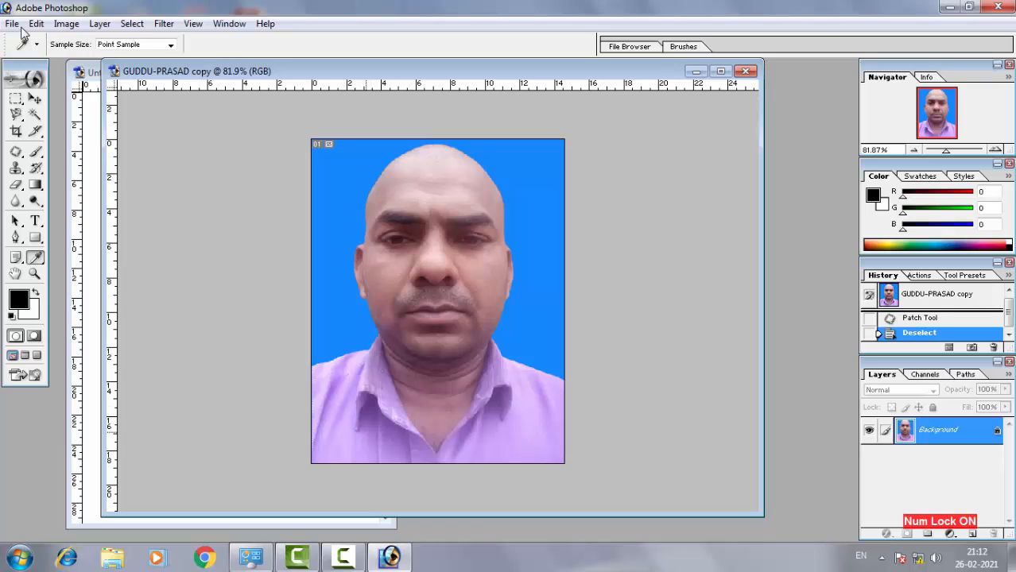
click(445, 414)
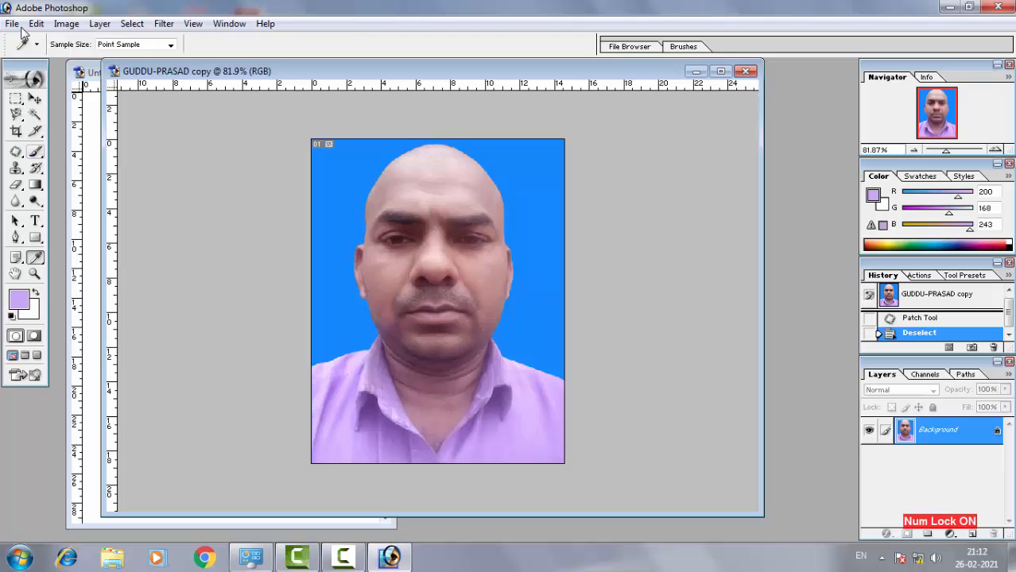
Dab the sampled purple along the left-hand collar edge with the size 13 Brush tool
click(35, 152)
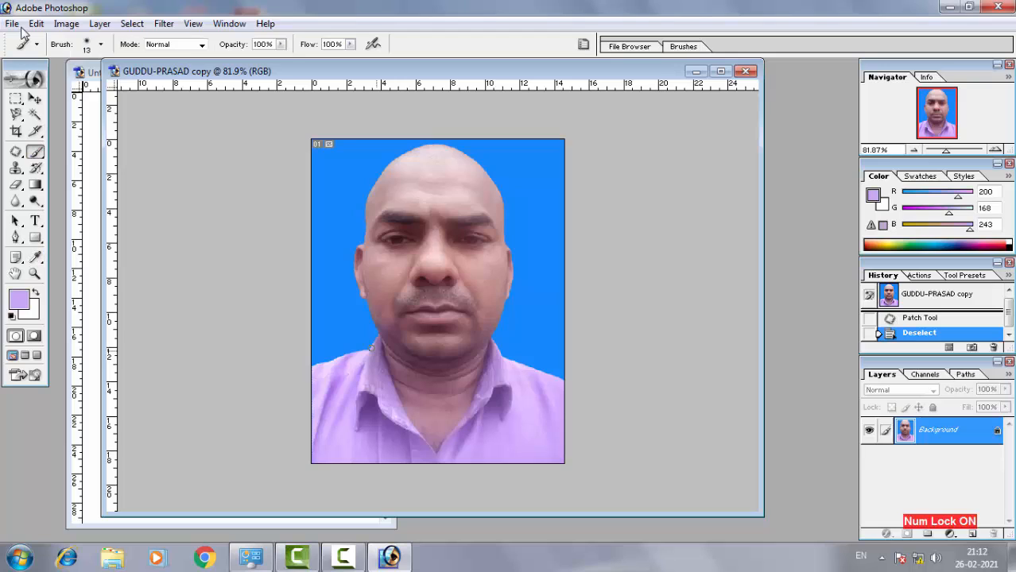
click(397, 418)
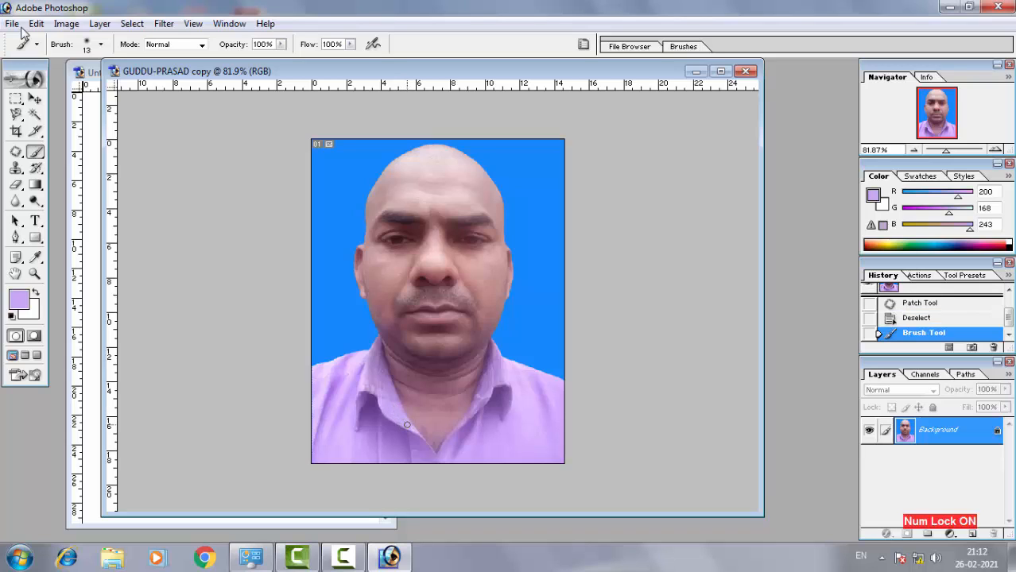
click(404, 424)
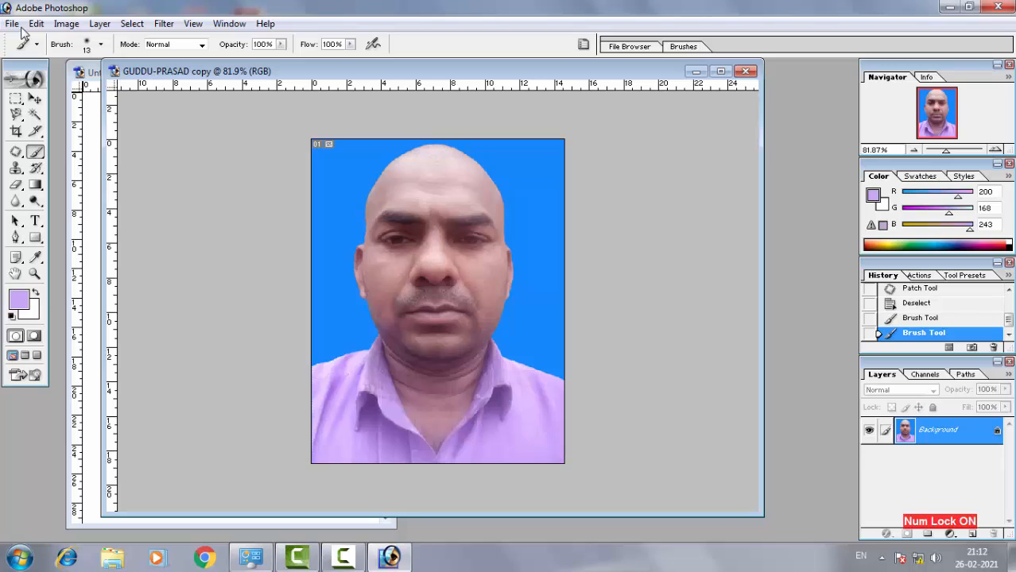
Set the Brush tool's opacity to 40%
click(280, 44)
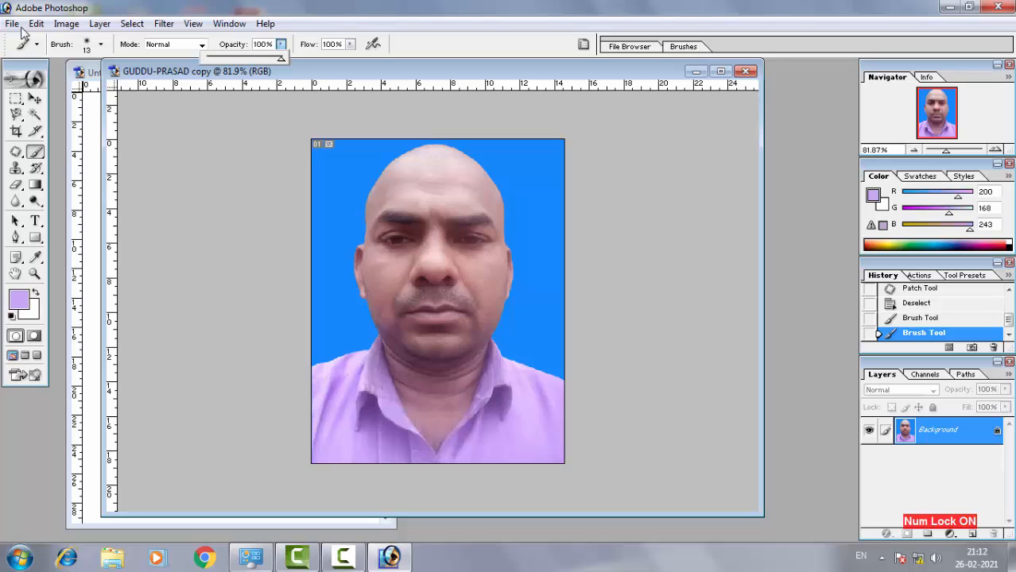
drag(280, 58, 236, 58)
key(Return)
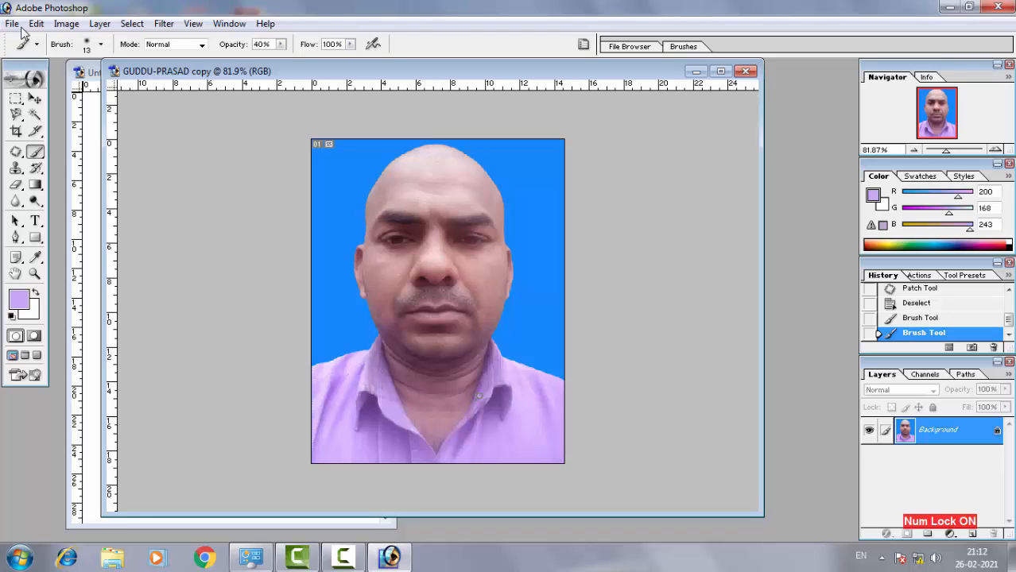
Dab purple on the right-hand collar with the Brush tool, and restore the brush's opacity to 100%
click(475, 403)
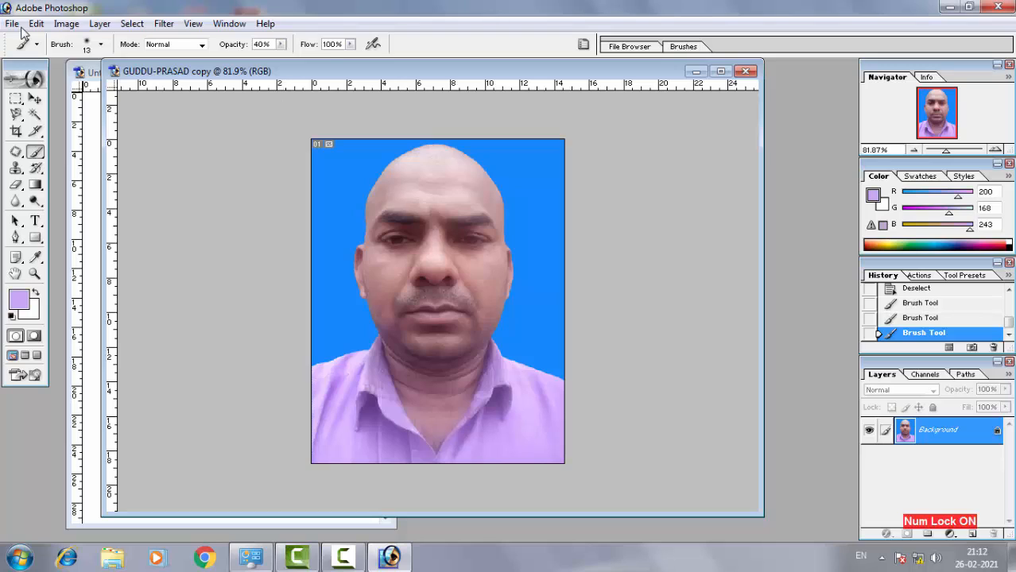
click(280, 44)
drag(281, 59, 325, 58)
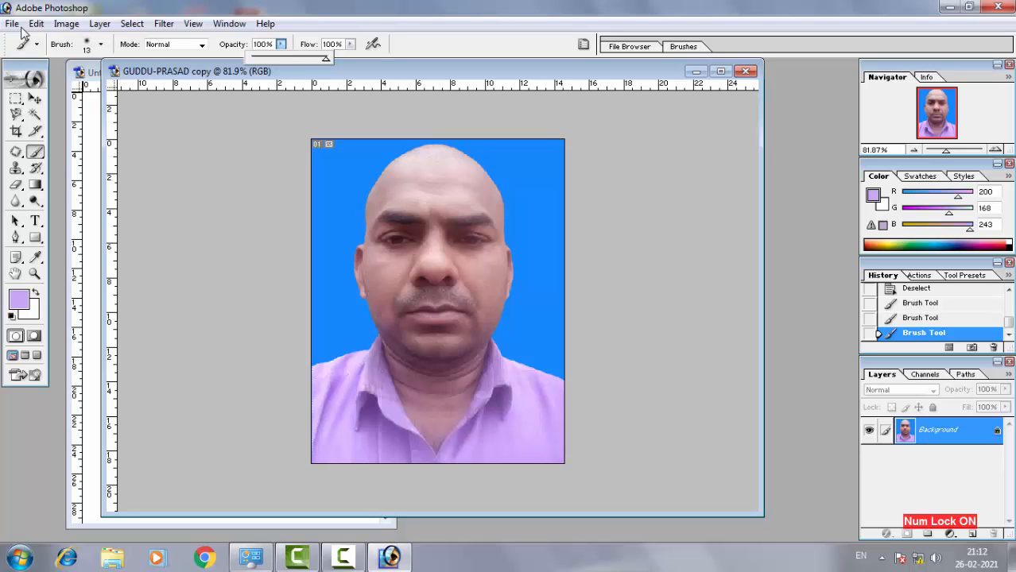
click(22, 30)
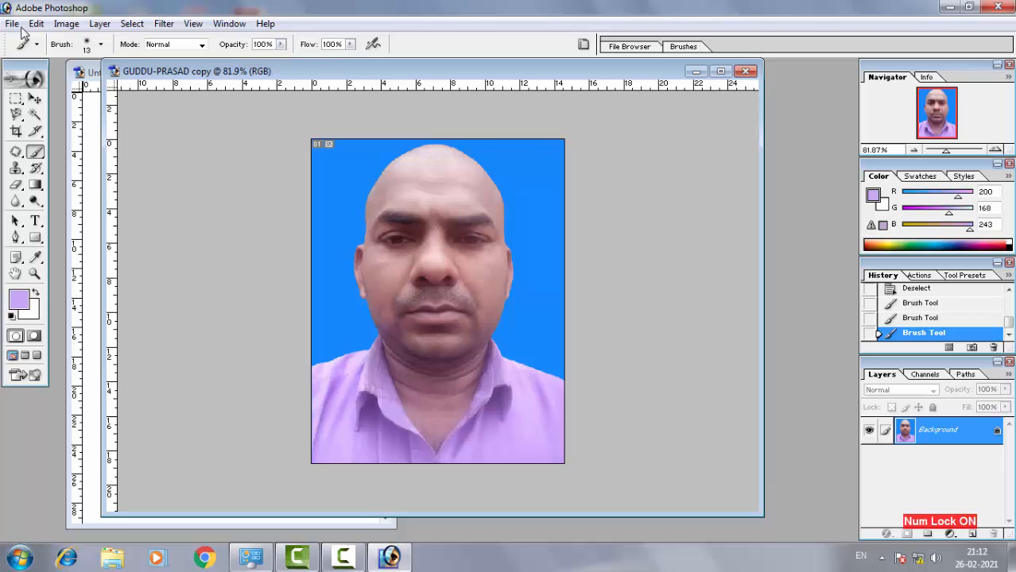
Look through the Brush tool's blend modes without changing them, and set the brush diameter to 92 px
click(201, 44)
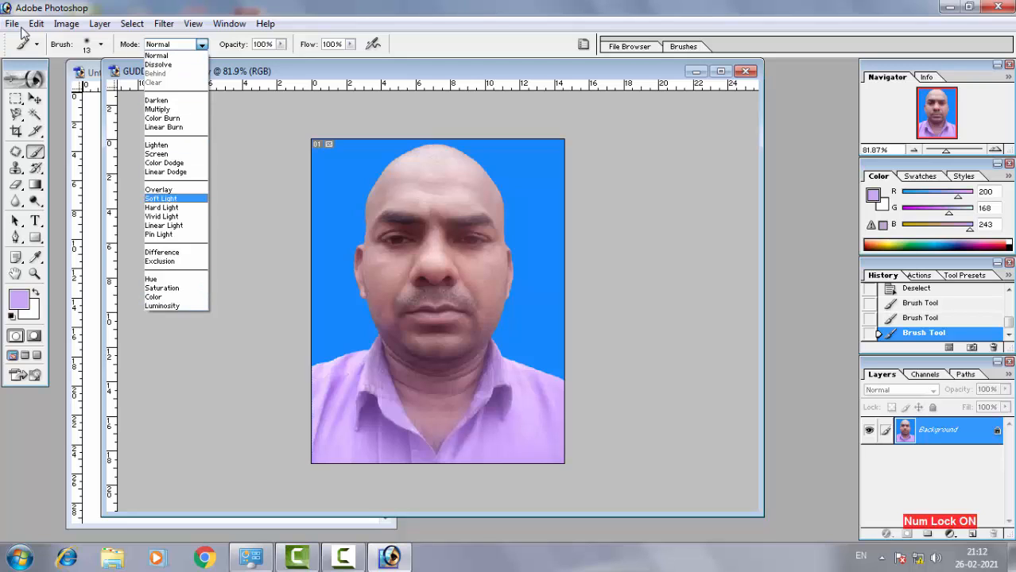
key(Escape)
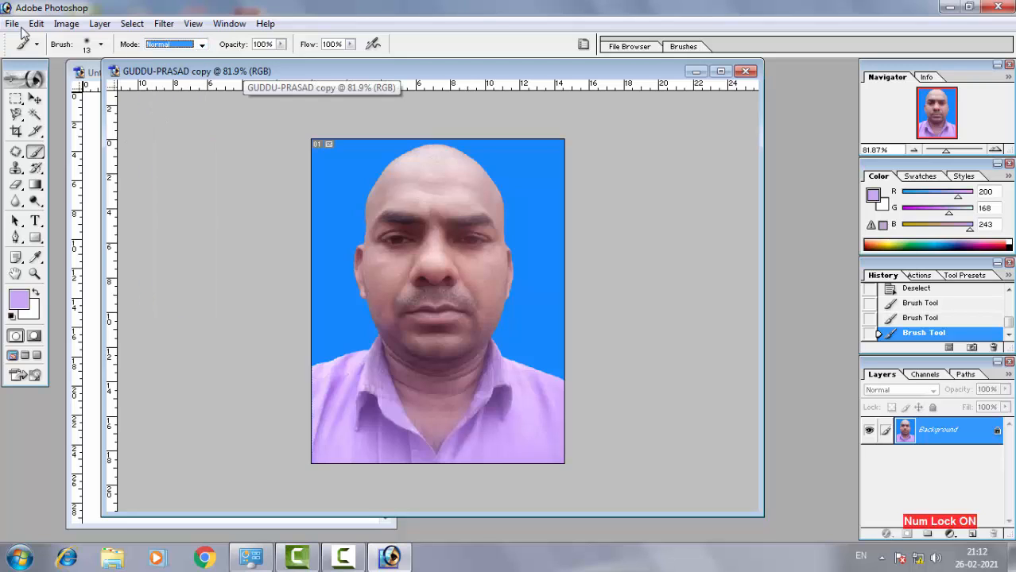
click(101, 44)
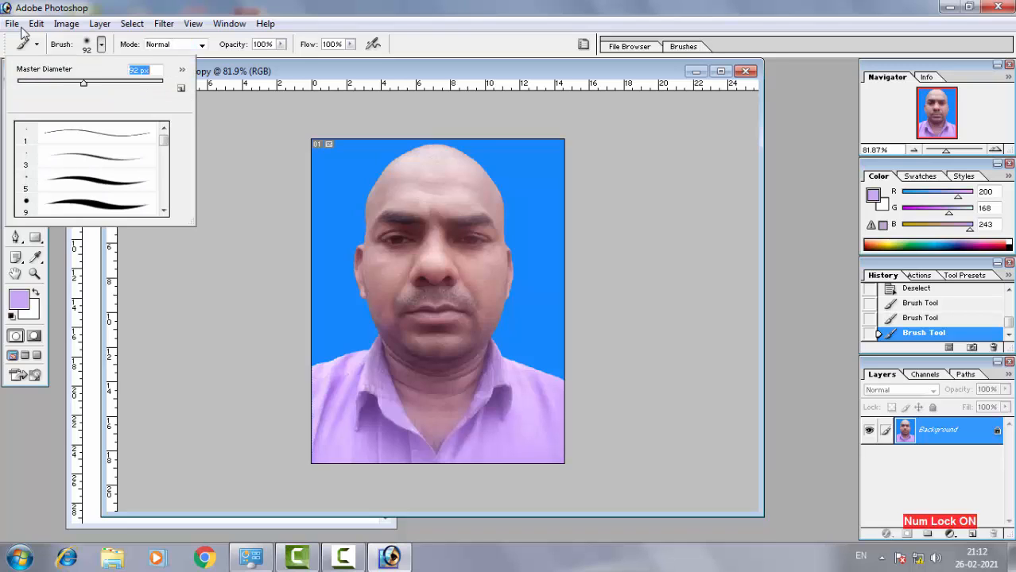
text(92)
key(Return)
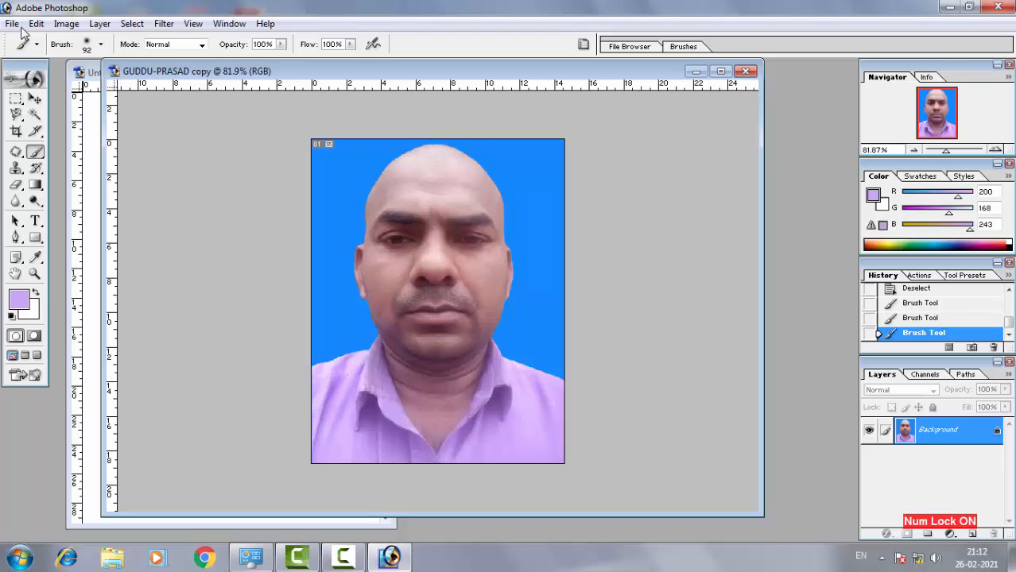
Switch to the Pencil tool with Auto Erase enabled and scribble thin purple lines across the left-hand shoulder edge
click(35, 152)
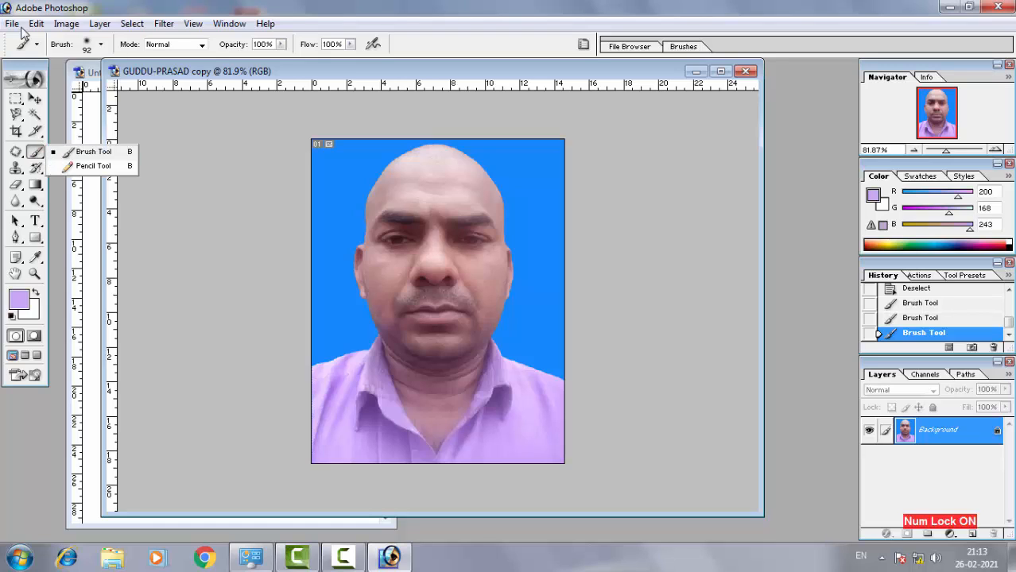
click(93, 165)
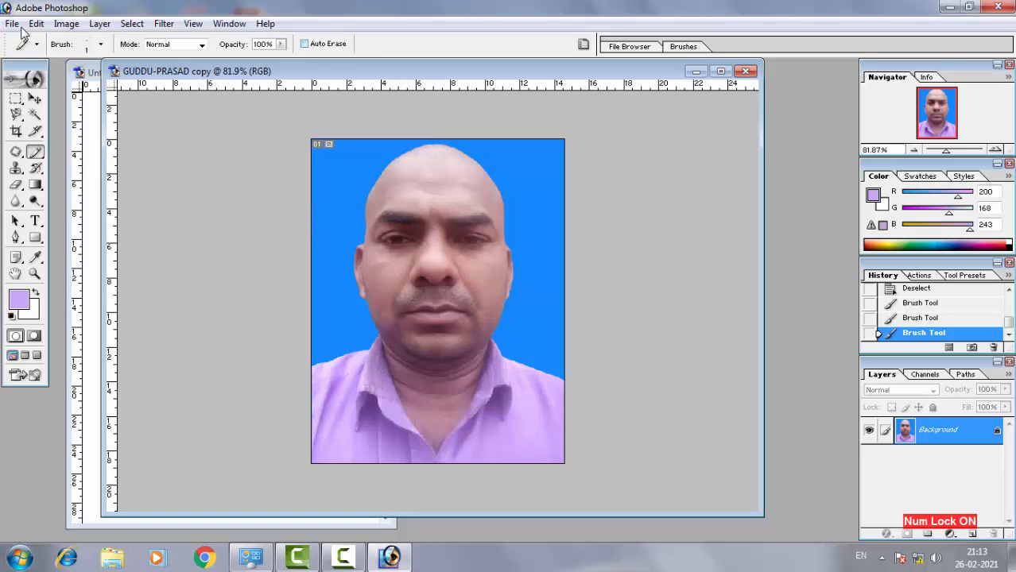
click(303, 44)
click(343, 360)
click(35, 257)
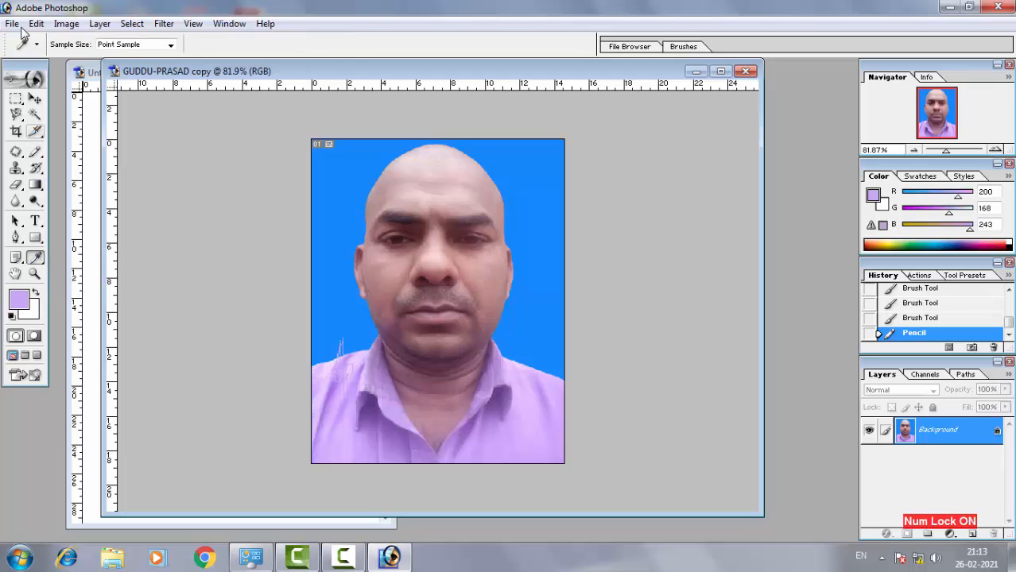
Draw a vertical purple stroke above the left-hand shoulder with the size 40 Pencil, and cover it in white using swapped colours
key(b)
drag(340, 301, 339, 372)
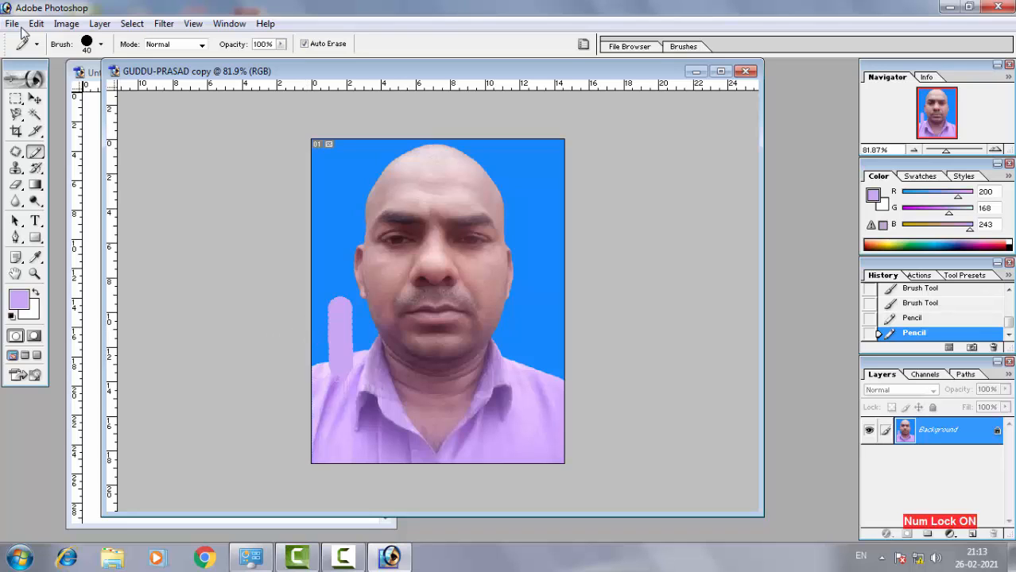
key(x)
mouse_move(332, 310)
mouse_down()
mouse_move(337, 363)
mouse_move(332, 306)
mouse_up()
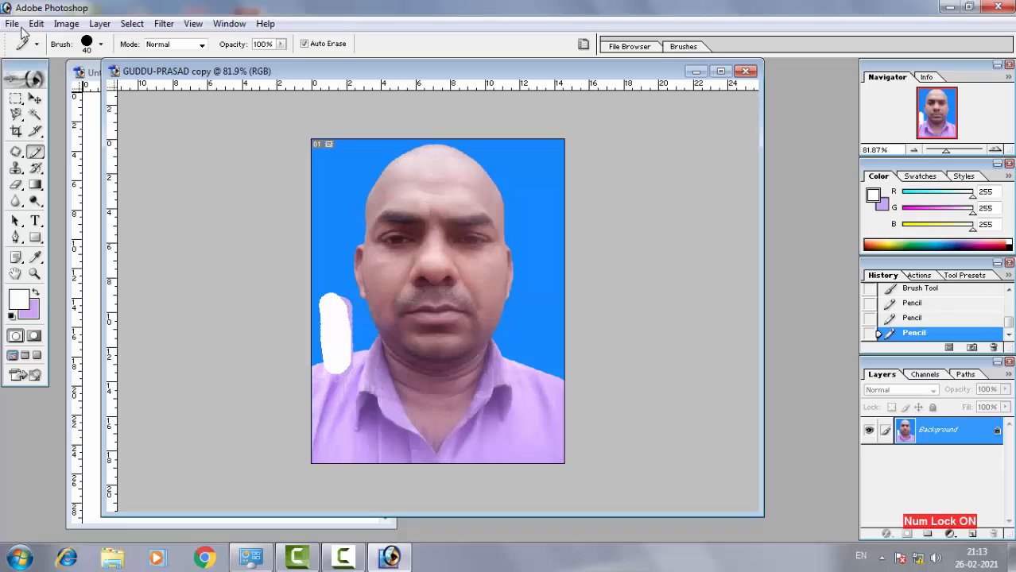
Revert the portrait to its opening snapshot in the history, keeping the Pencil tool selected
scroll(938, 310, up, 5)
click(942, 294)
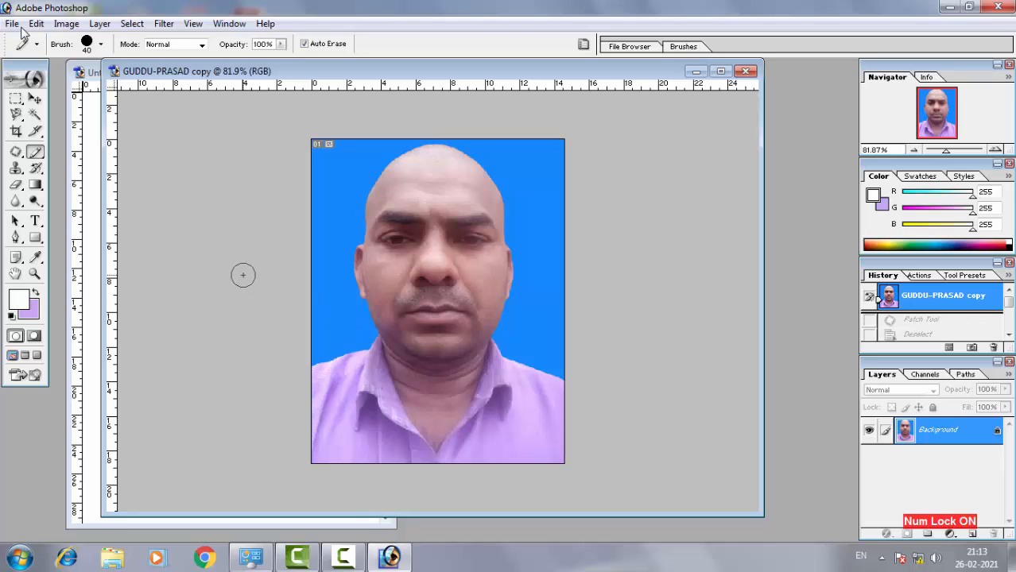
click(35, 152)
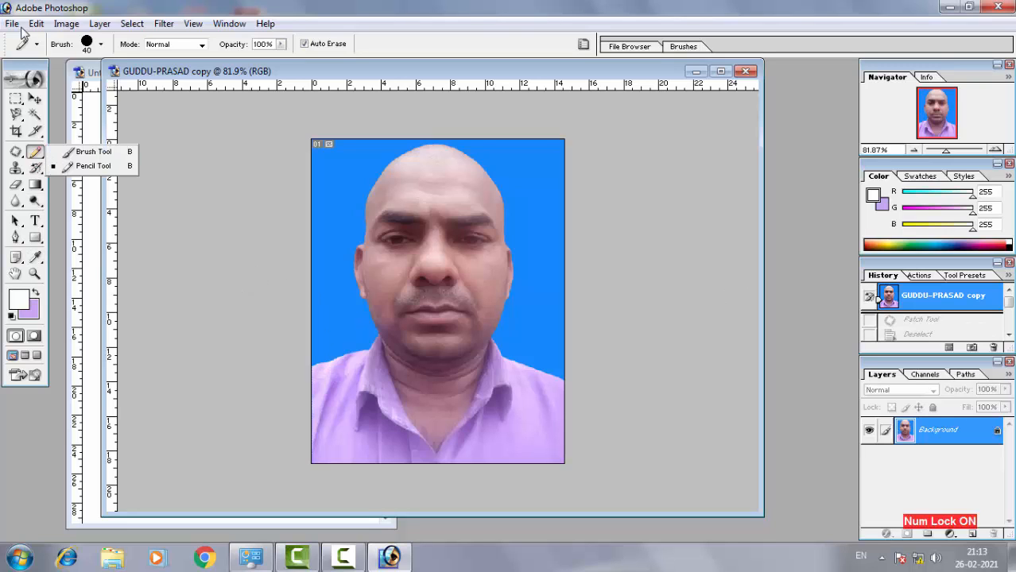
key(Escape)
Set the Pencil to Color mode and paint a purple band down the blue background's left-hand edge
click(202, 46)
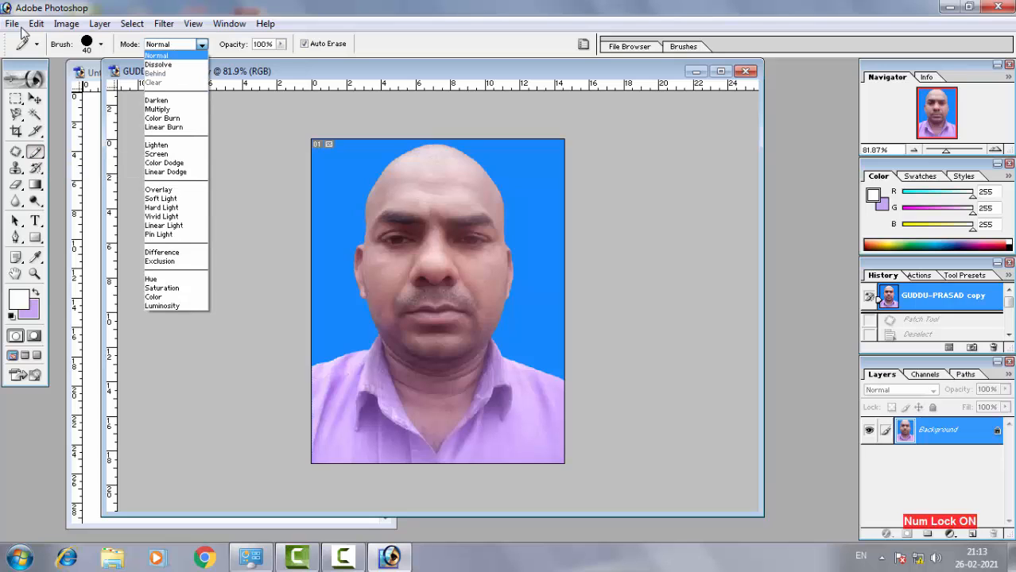
click(167, 296)
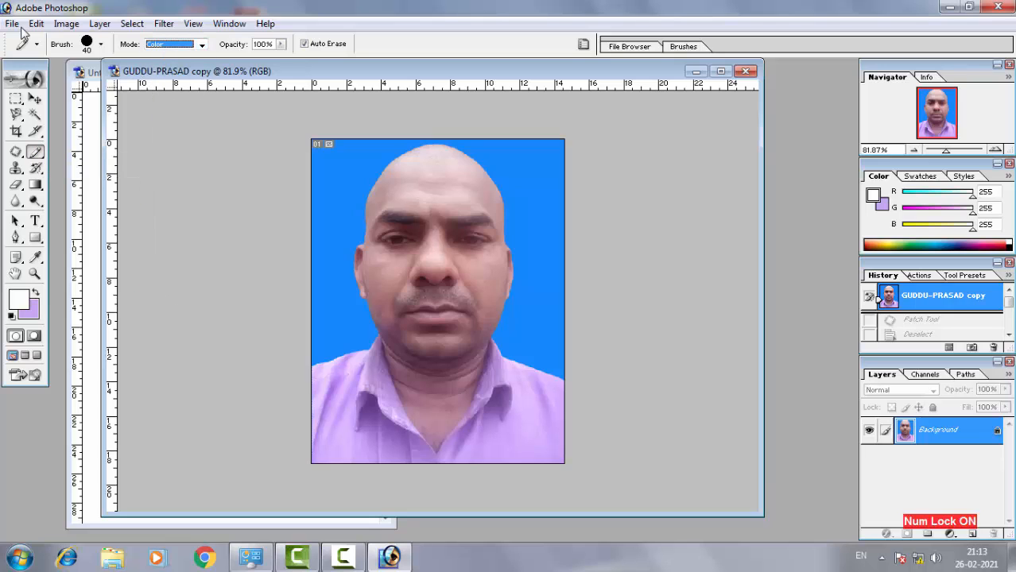
key(x)
mouse_move(333, 205)
mouse_down()
mouse_move(325, 290)
mouse_move(328, 177)
mouse_move(317, 211)
mouse_move(308, 191)
mouse_up()
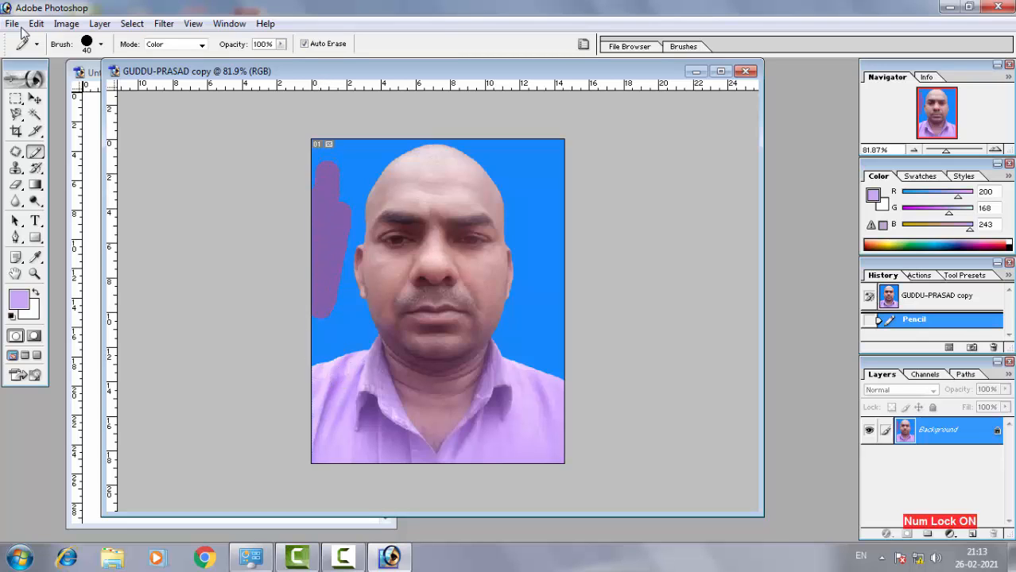
Pencil a short Normal-mode purple stroke beside the head, and a Darken-mode stroke along the background's left-hand edge
click(202, 45)
click(167, 55)
mouse_move(350, 161)
mouse_down()
mouse_move(352, 195)
mouse_move(356, 157)
mouse_up()
click(202, 45)
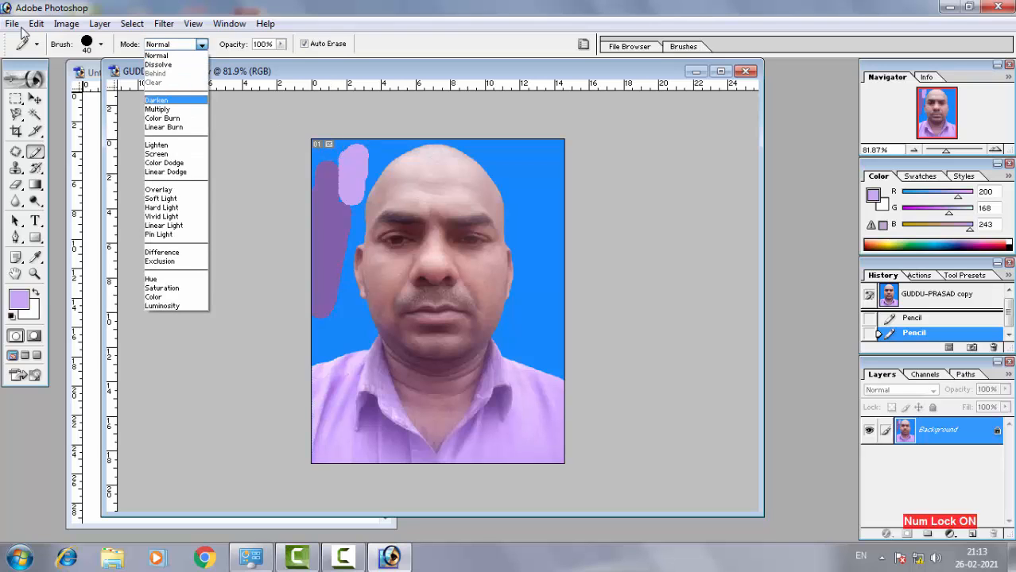
click(157, 100)
drag(307, 341, 316, 279)
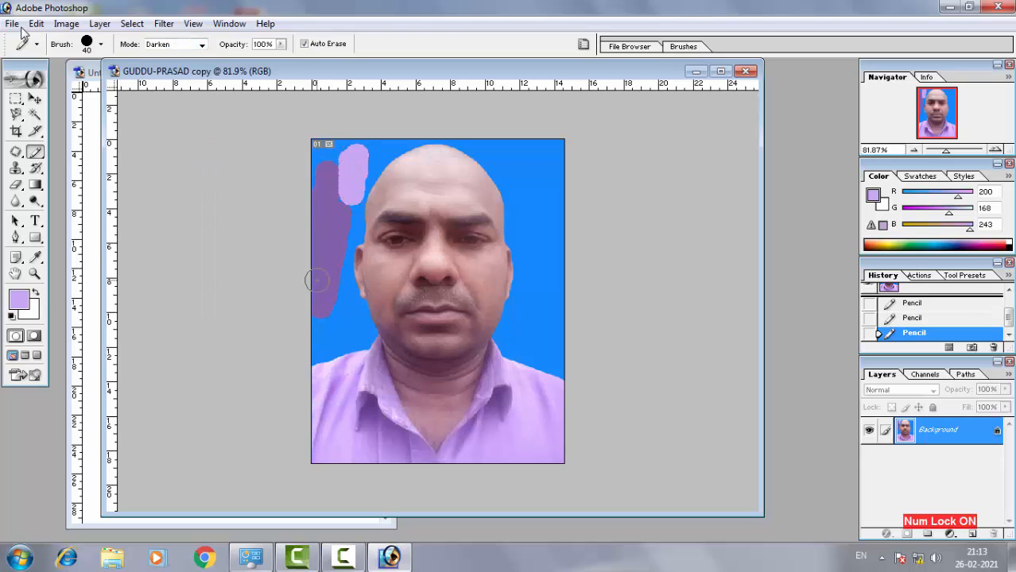
Paint over the left-hand band with the Pencil in Color Burn mode, and revert the portrait to its opening history snapshot
click(202, 46)
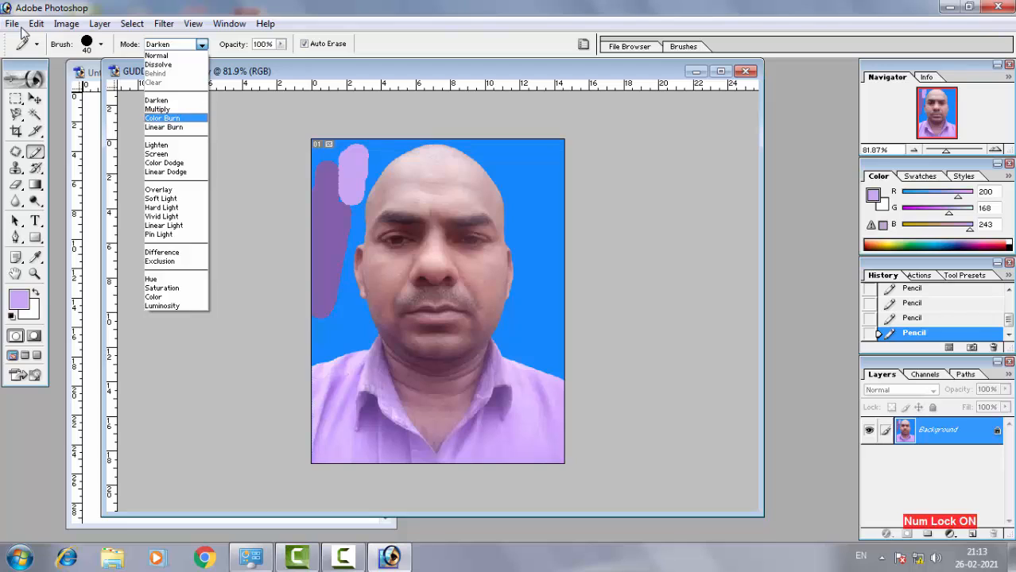
click(162, 118)
mouse_move(334, 171)
mouse_down()
mouse_move(325, 329)
mouse_move(319, 164)
mouse_move(319, 342)
mouse_up()
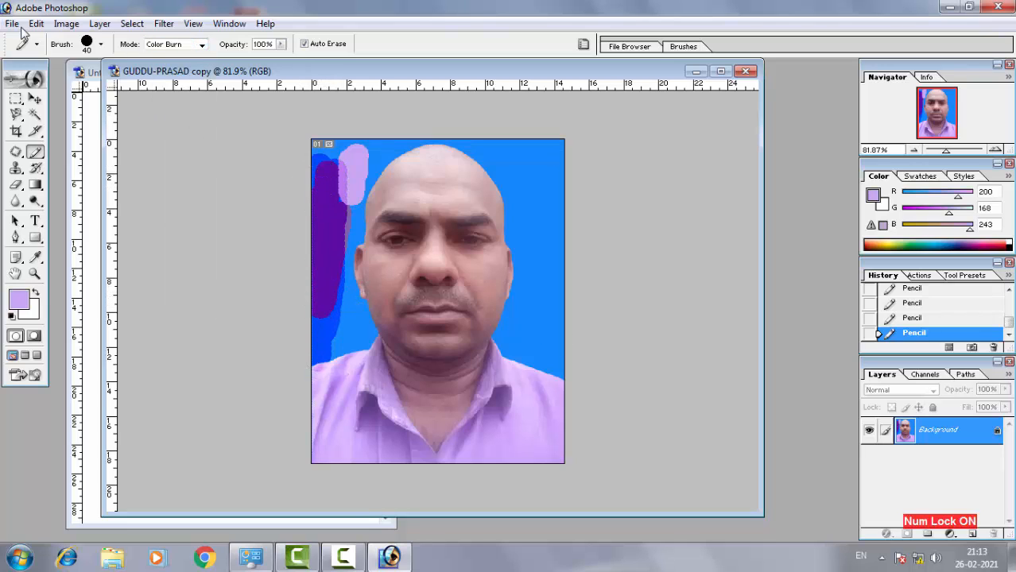
scroll(938, 310, up, 5)
click(943, 295)
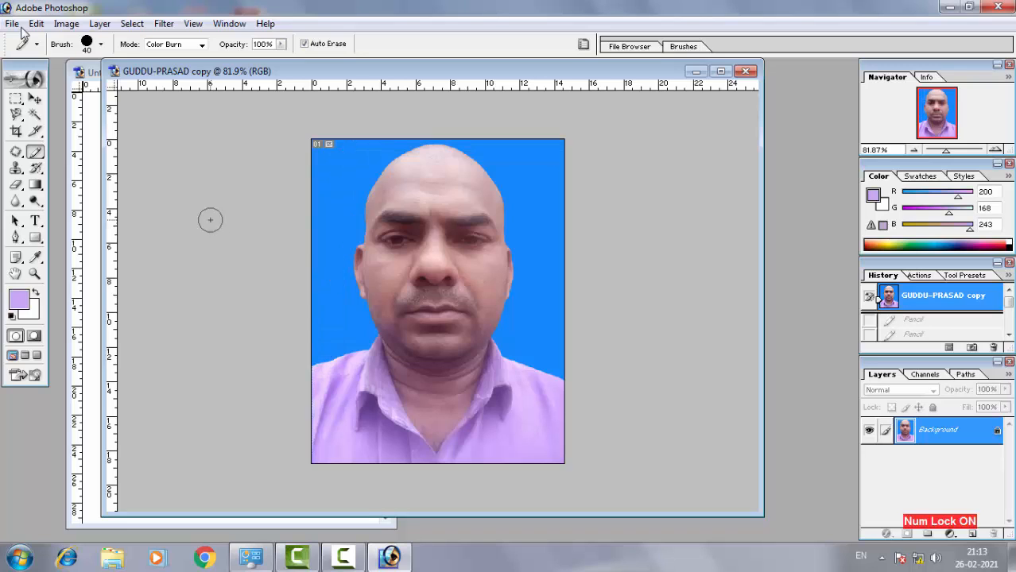